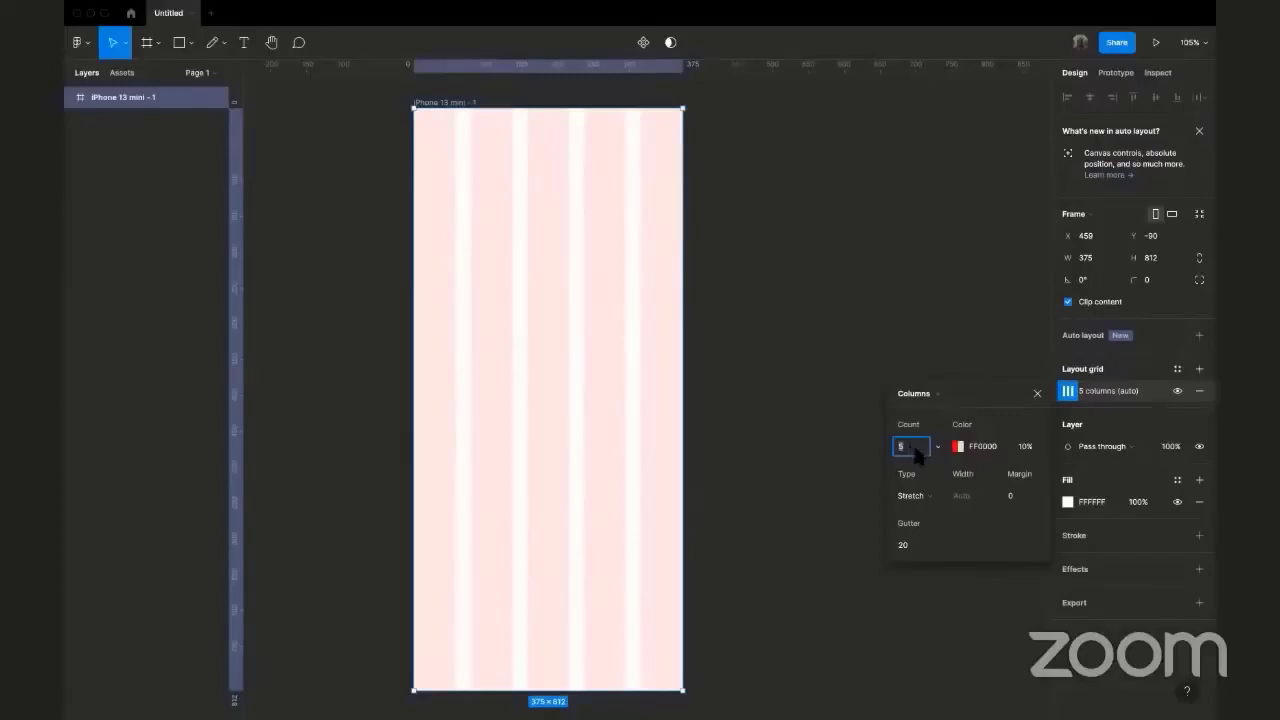
- Set the frame's layout grid to 2 columns and change the grid colour to grey B8B8B8
type("2")
key("Return")
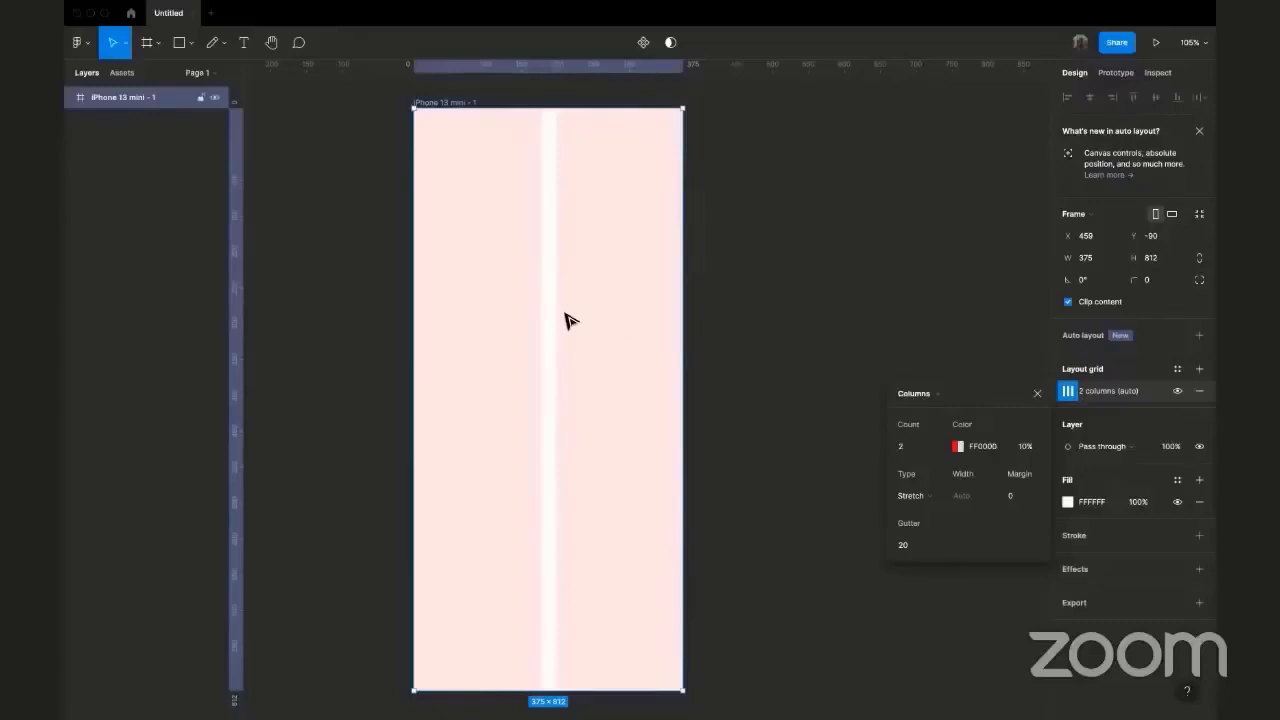
left_click(957, 445)
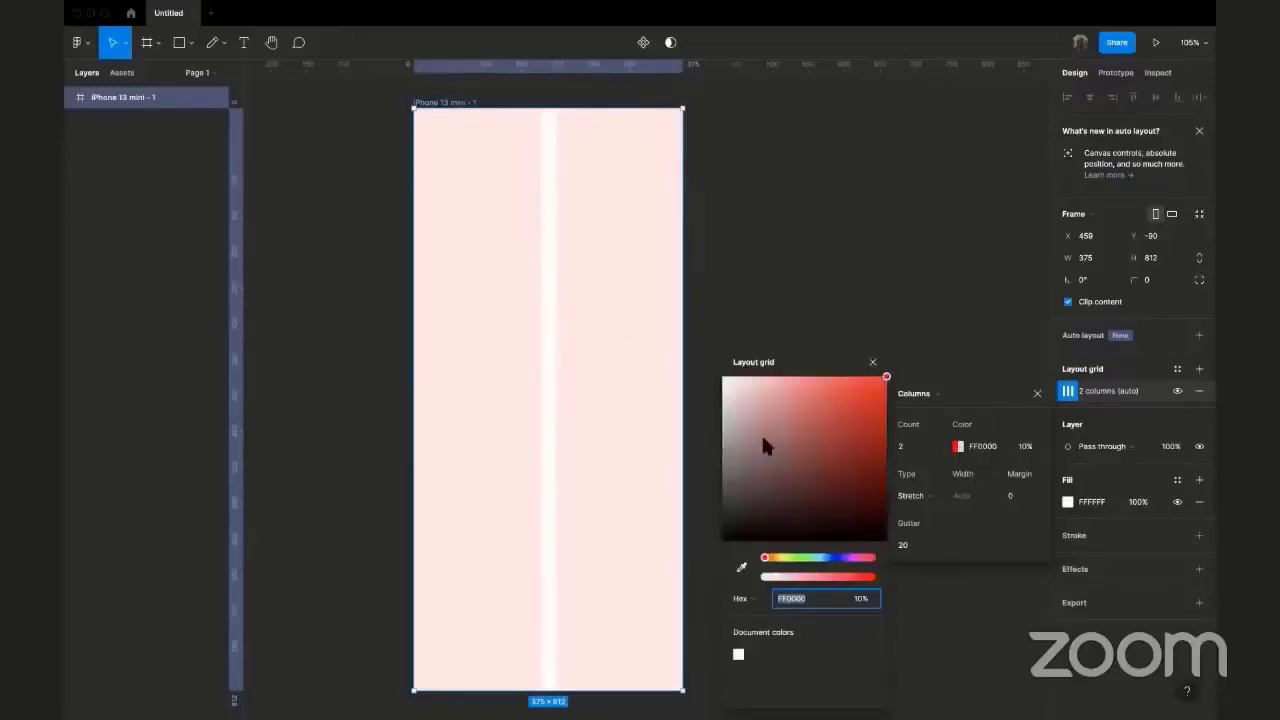
left_click_drag(755, 421, 725, 437)
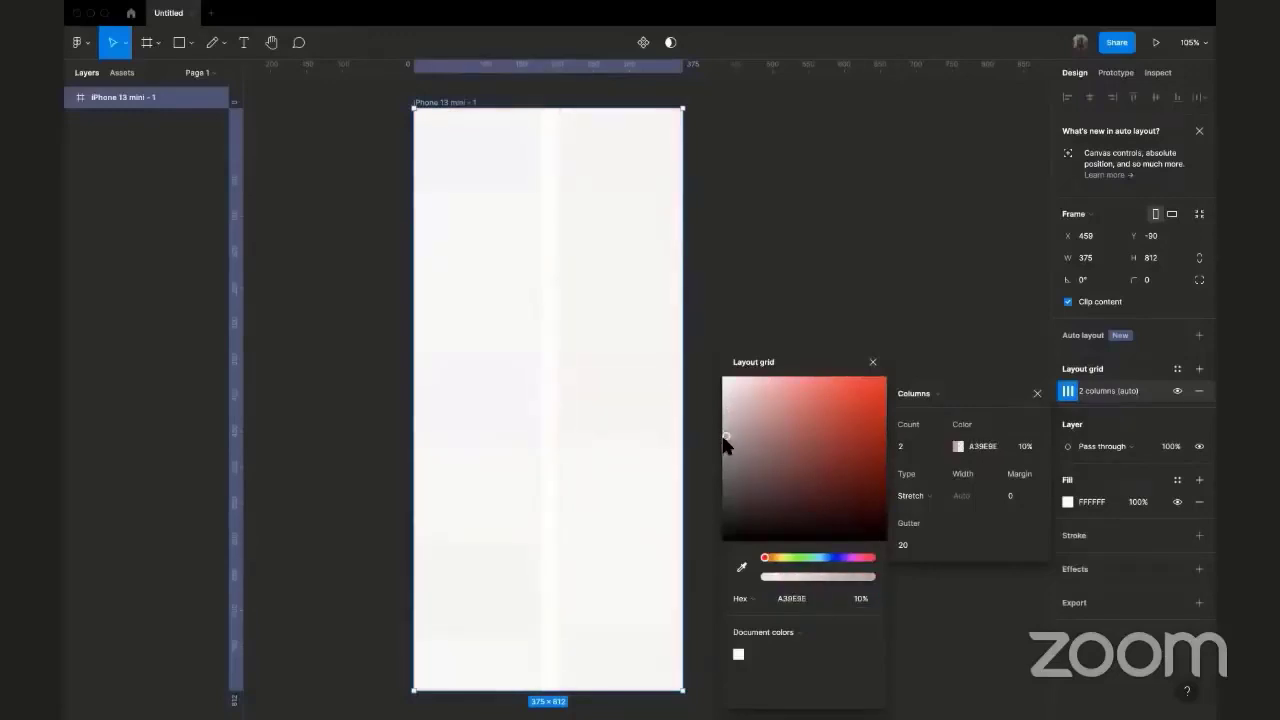
left_click_drag(725, 445, 723, 433)
key("Tab")
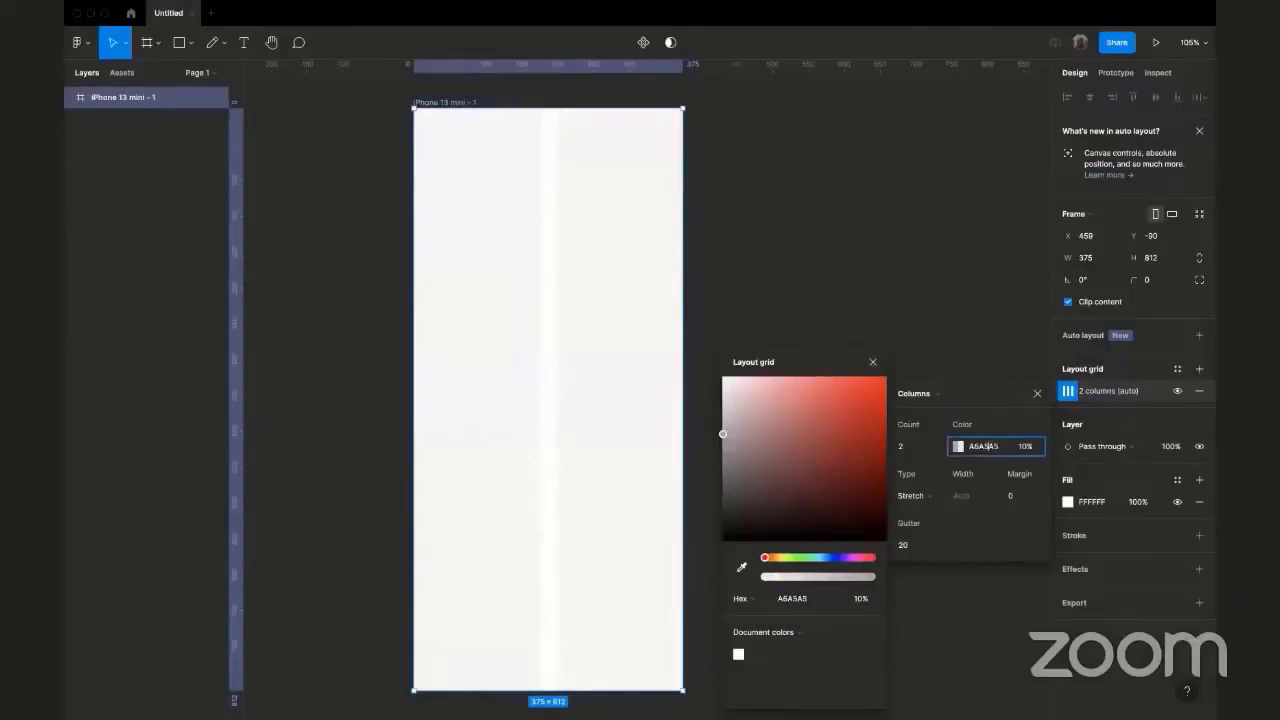
type("b8b8b8")
key("Return")
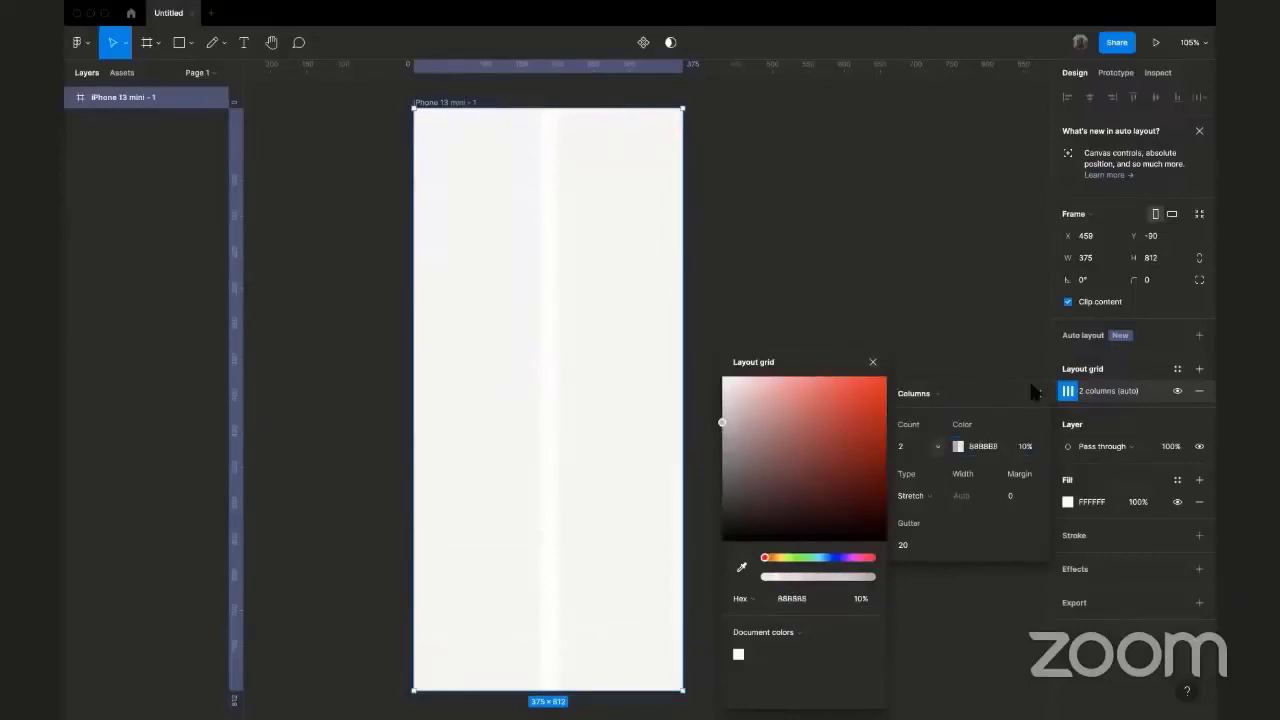
left_click(490, 168)
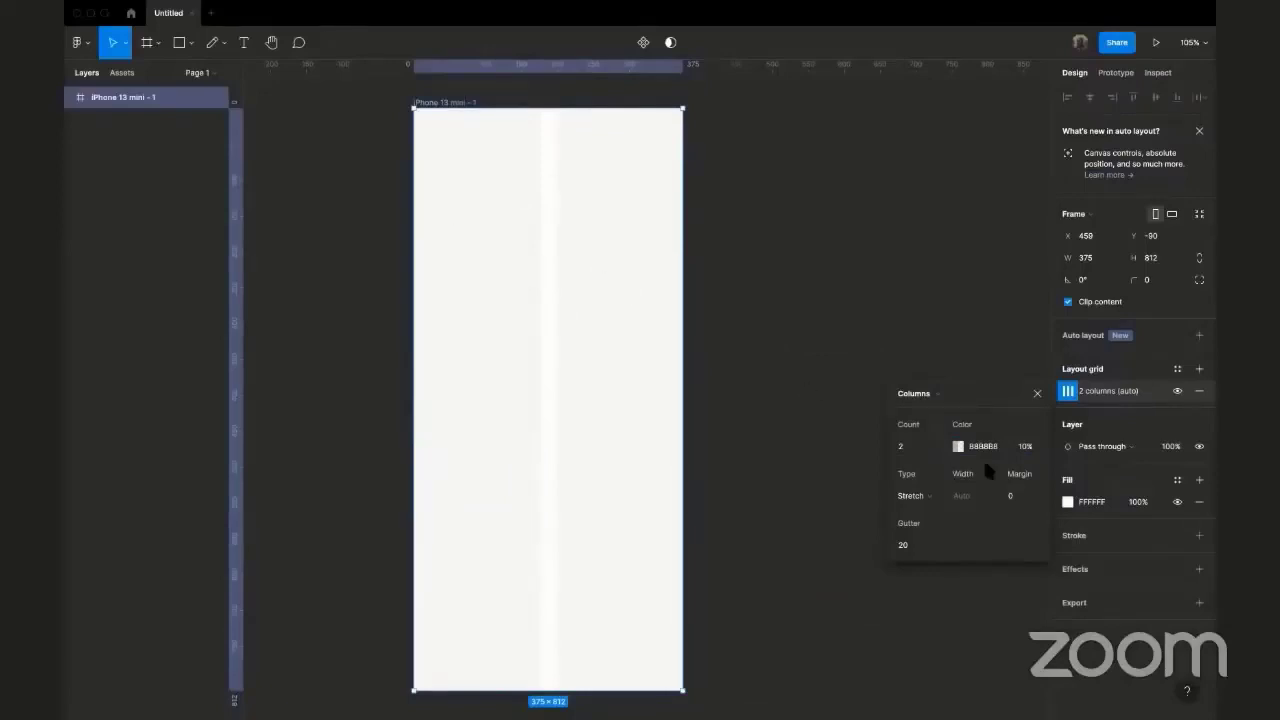
- Try the grid colour at 60% opacity, then restore it to 10%
left_click(1025, 446)
type("60")
key("Return")
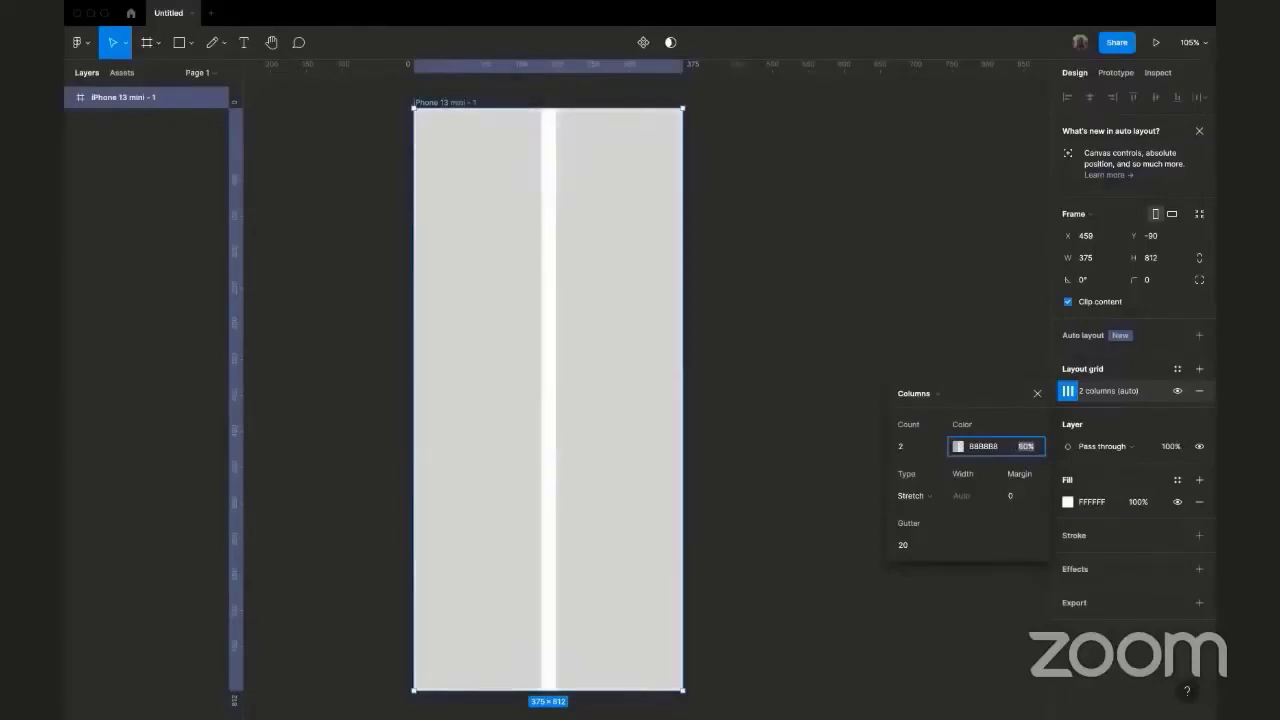
type("10")
key("Return")
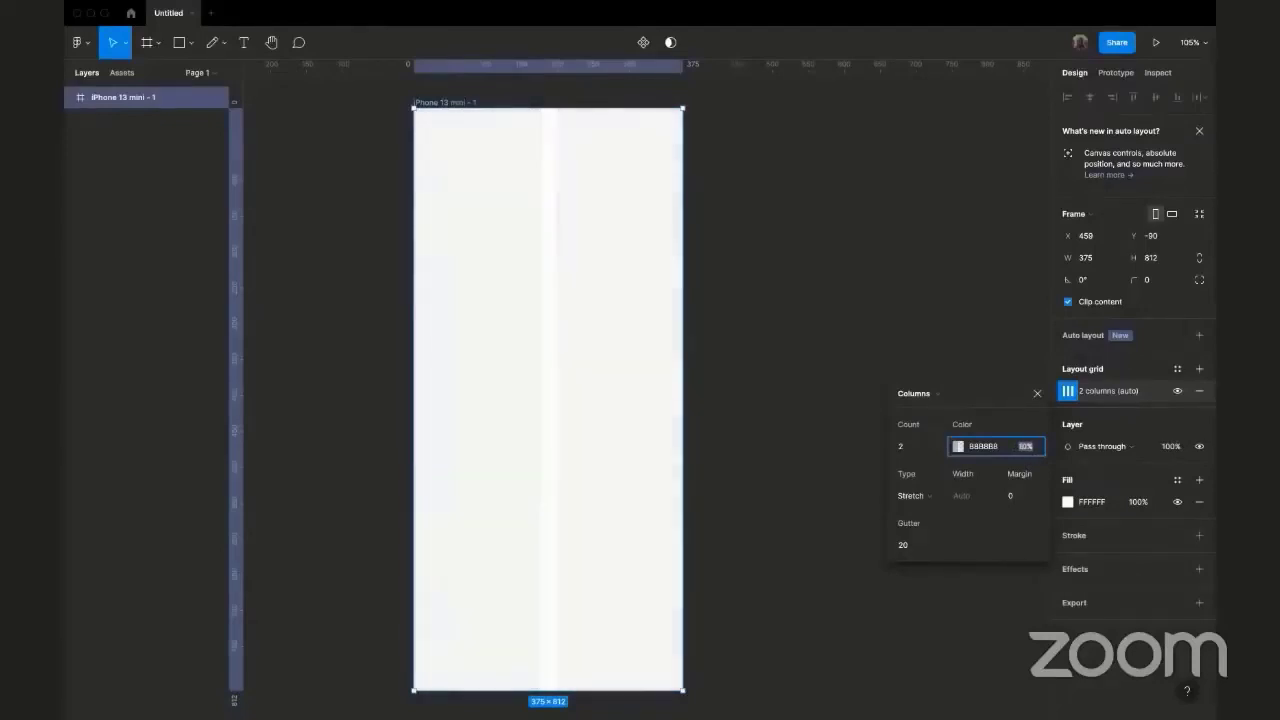
- Switch the column type to Right and recolour the grid red C51414
left_click(925, 494)
left_click(923, 462)
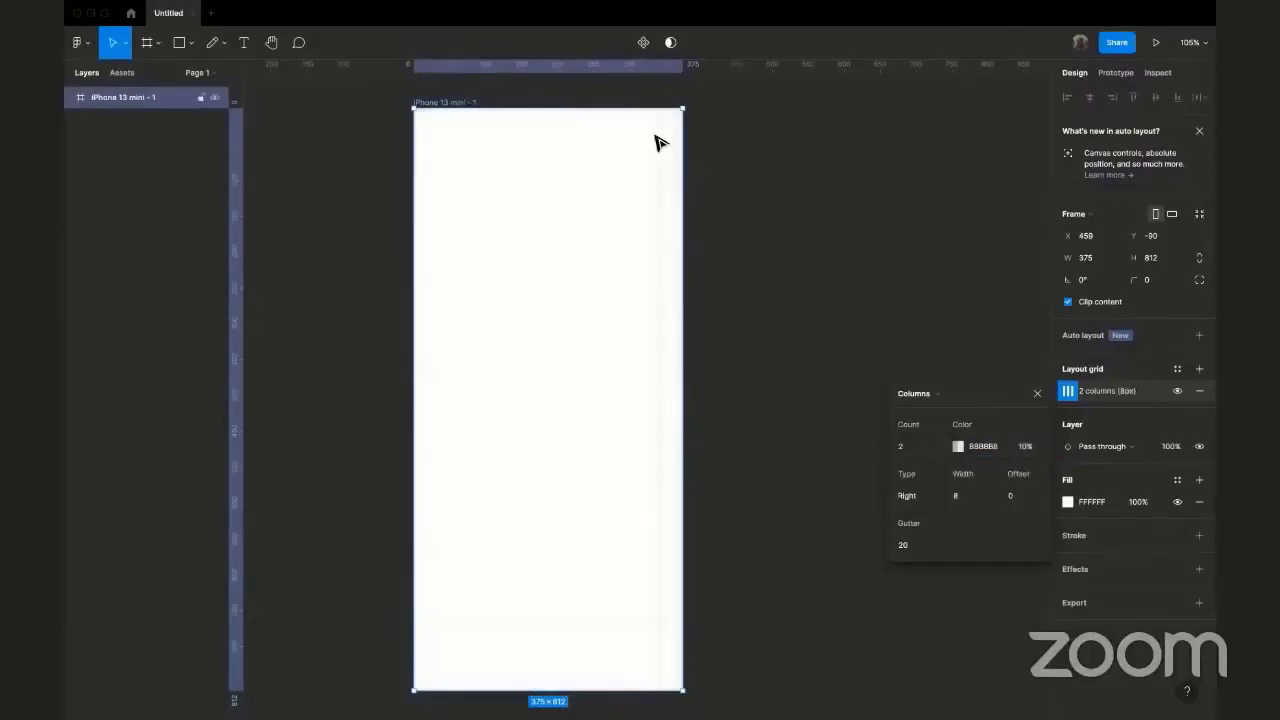
left_click(958, 446)
left_click(847, 403)
left_click(869, 414)
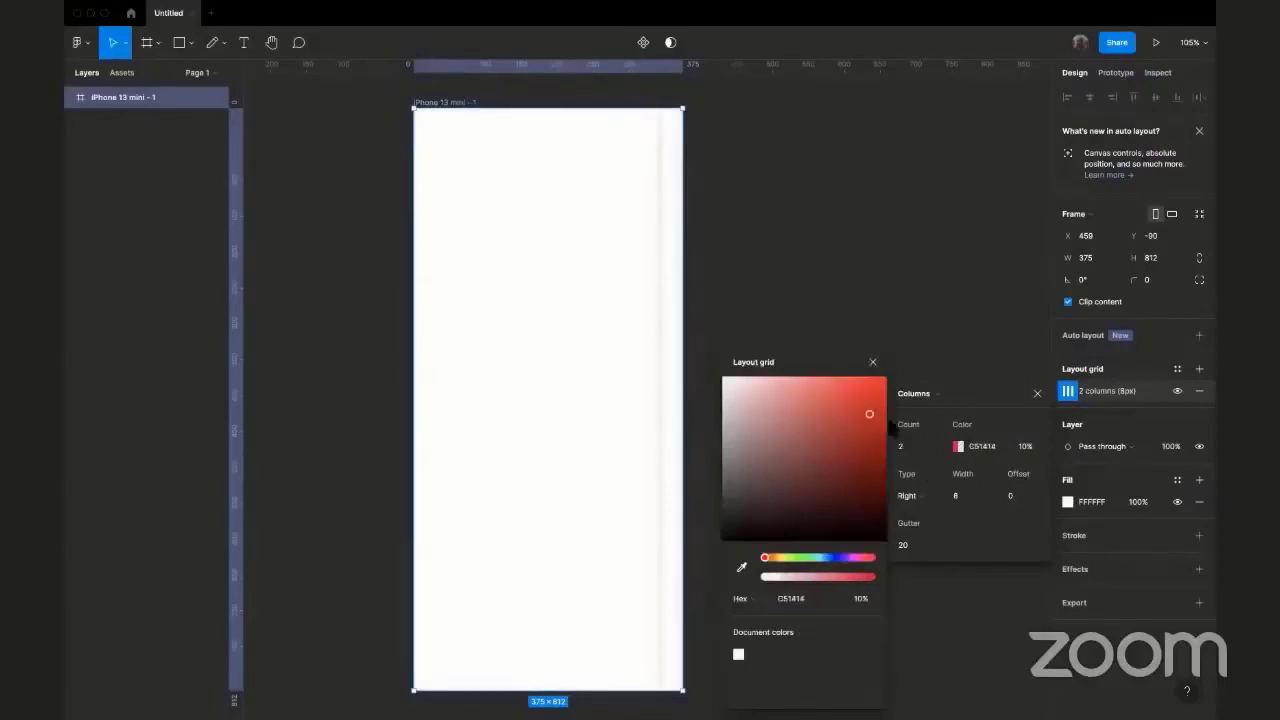
- Raise the red grid colour's opacity to 60%
left_click(1025, 446)
key("shift+Up")
key("shift+Up")
key("shift+Up")
key("shift+Up")
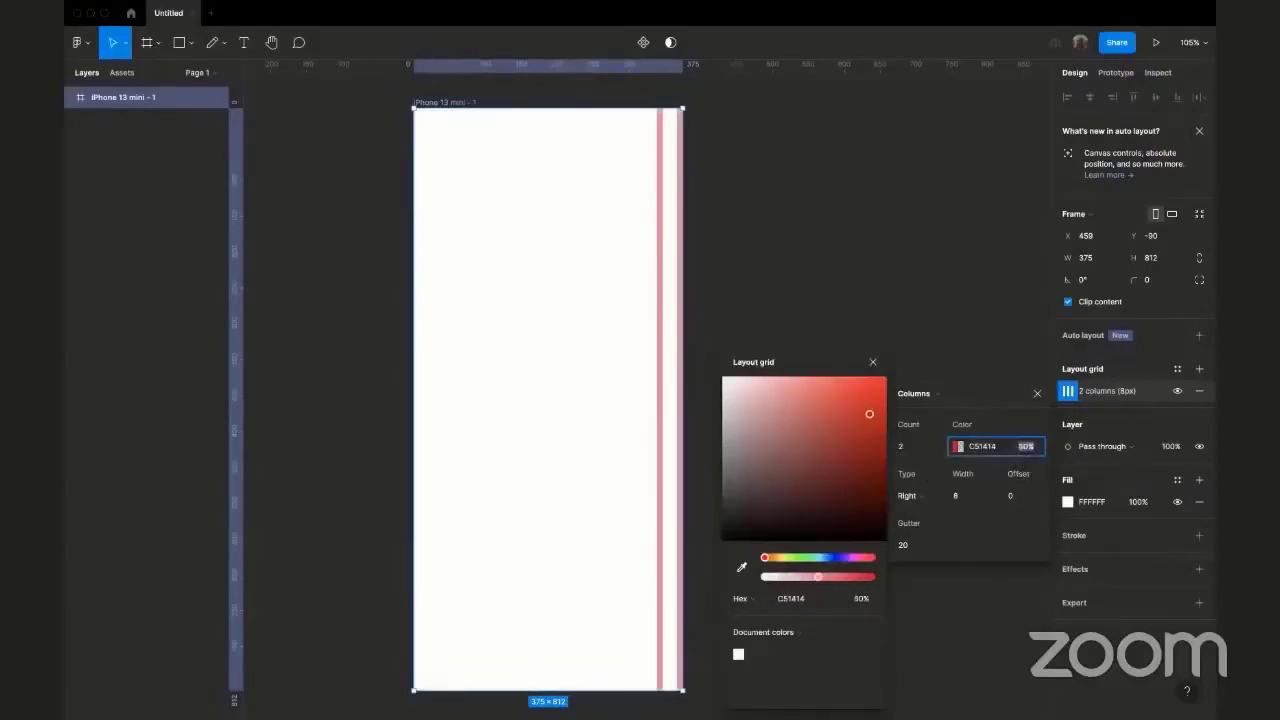
key("shift+Up")
key("Escape")
- Return the columns to the Stretch type and recolour the grid grey B8B8B8
left_click(878, 495)
key("Return")
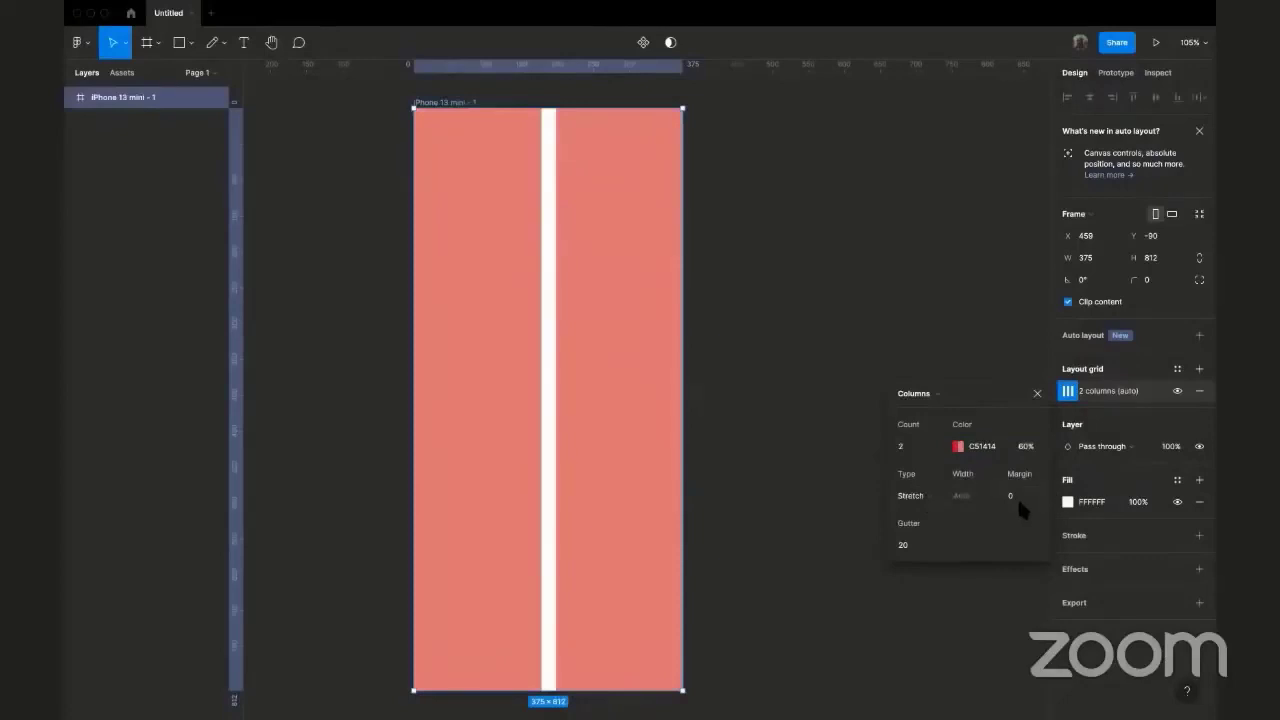
left_click_drag(969, 446, 978, 446)
type("bb")
key("Delete")
key("Delete")
key("Delete")
key("Delete")
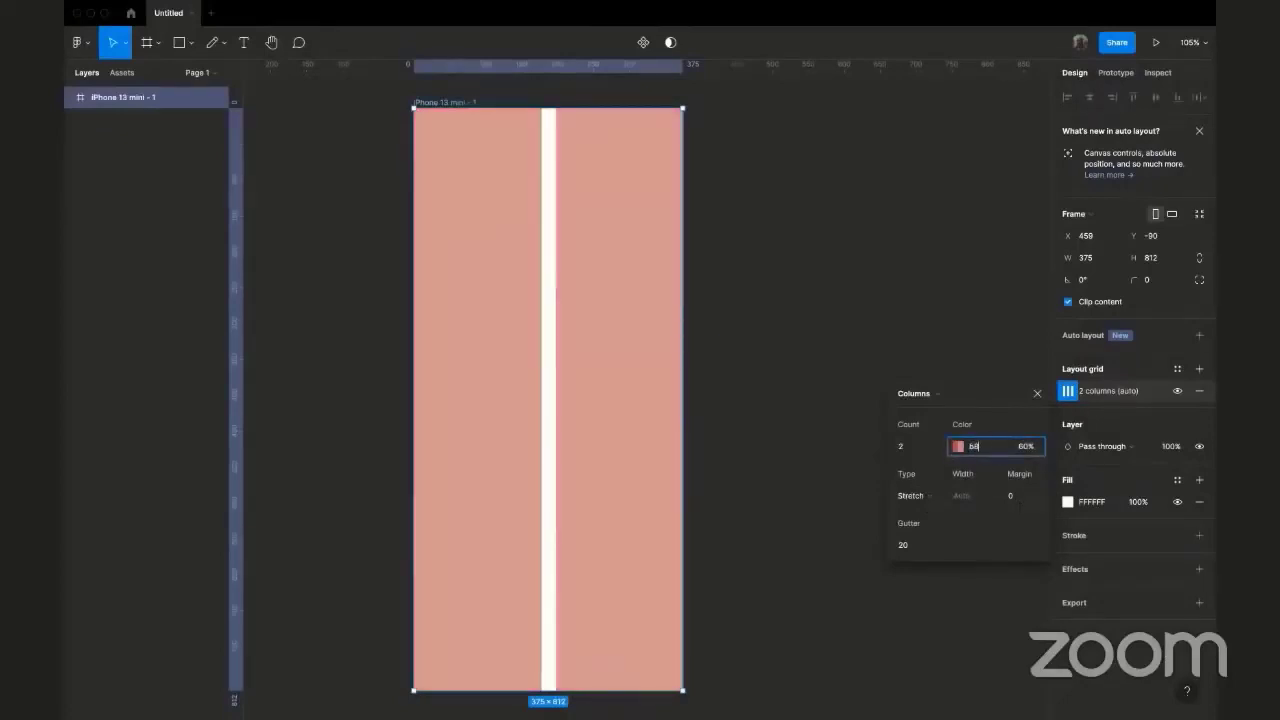
key("Return")
- Set the grey grid colour's opacity to 10%
left_click(1025, 446)
type("10")
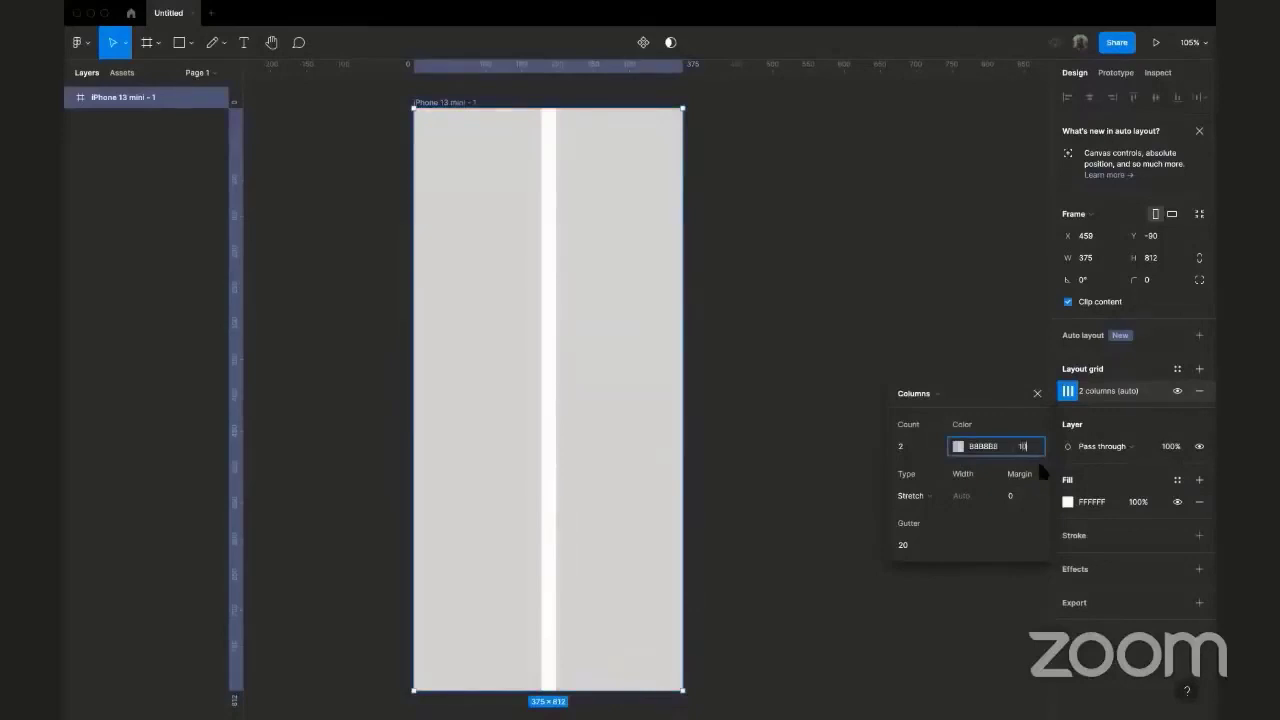
key("Return")
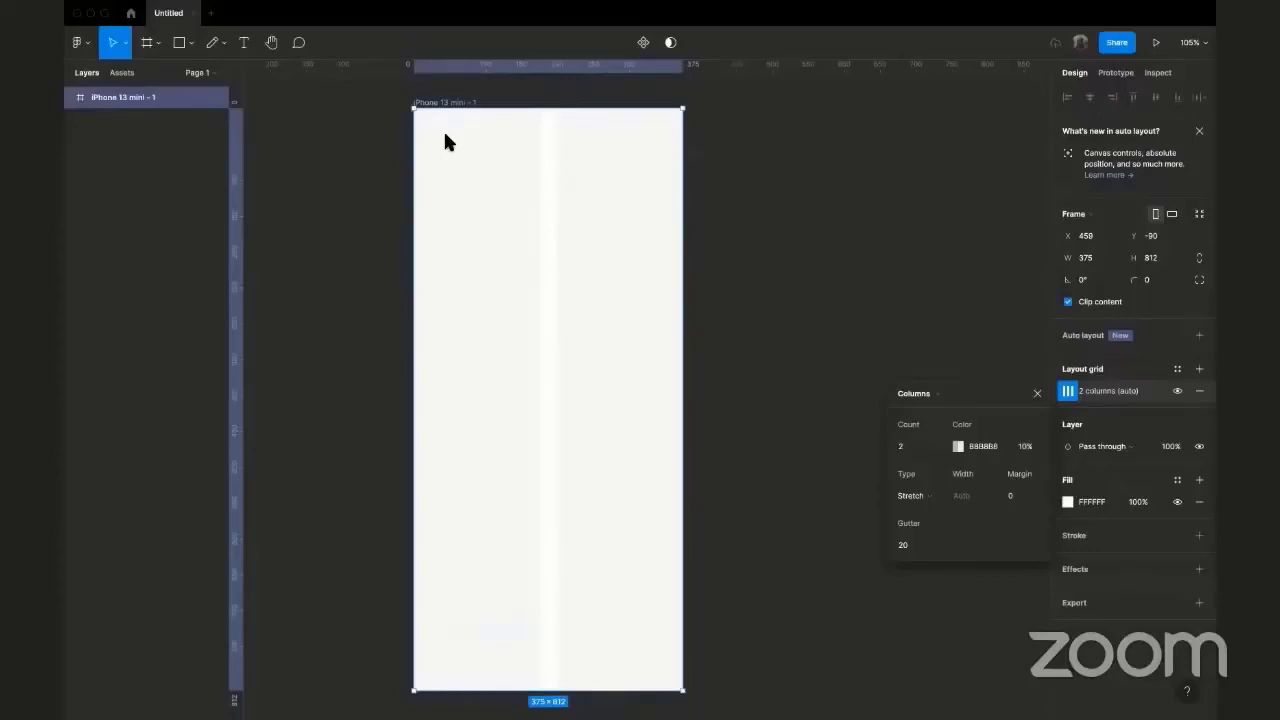
- Recolour the column grid red C63131
key("ctrl+equal")
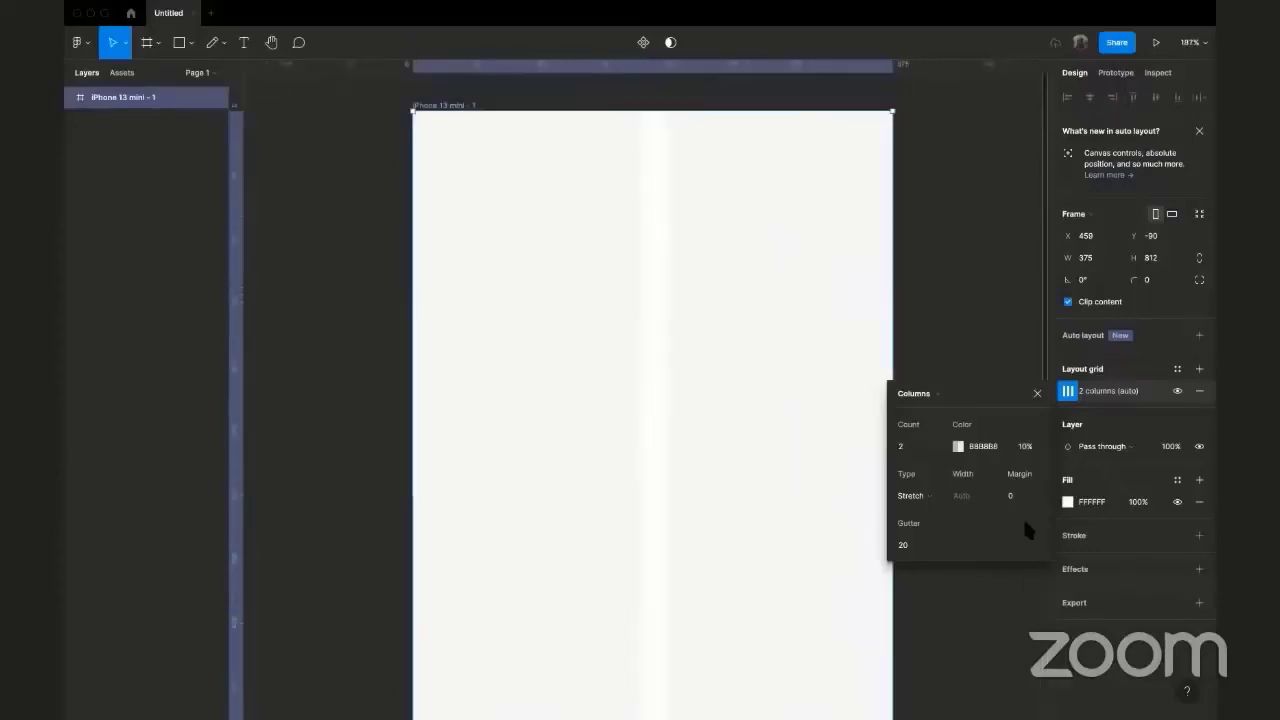
left_click(975, 446)
left_click(837, 415)
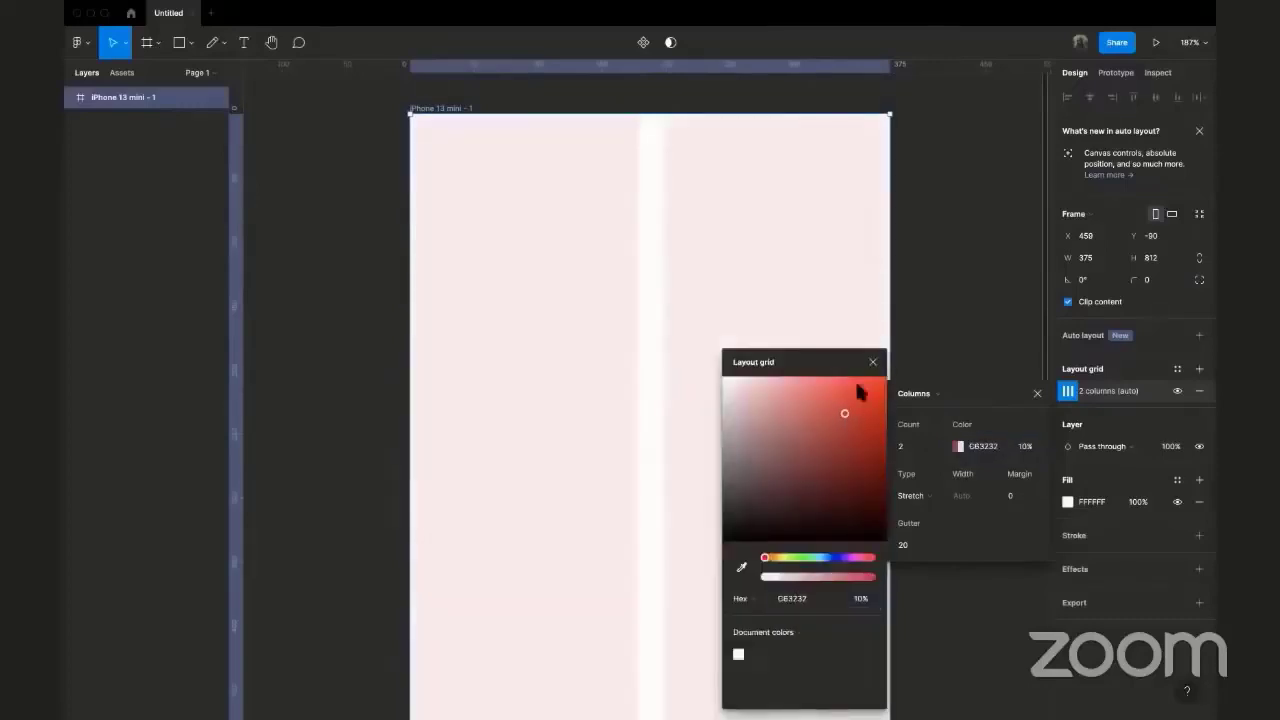
left_click(872, 362)
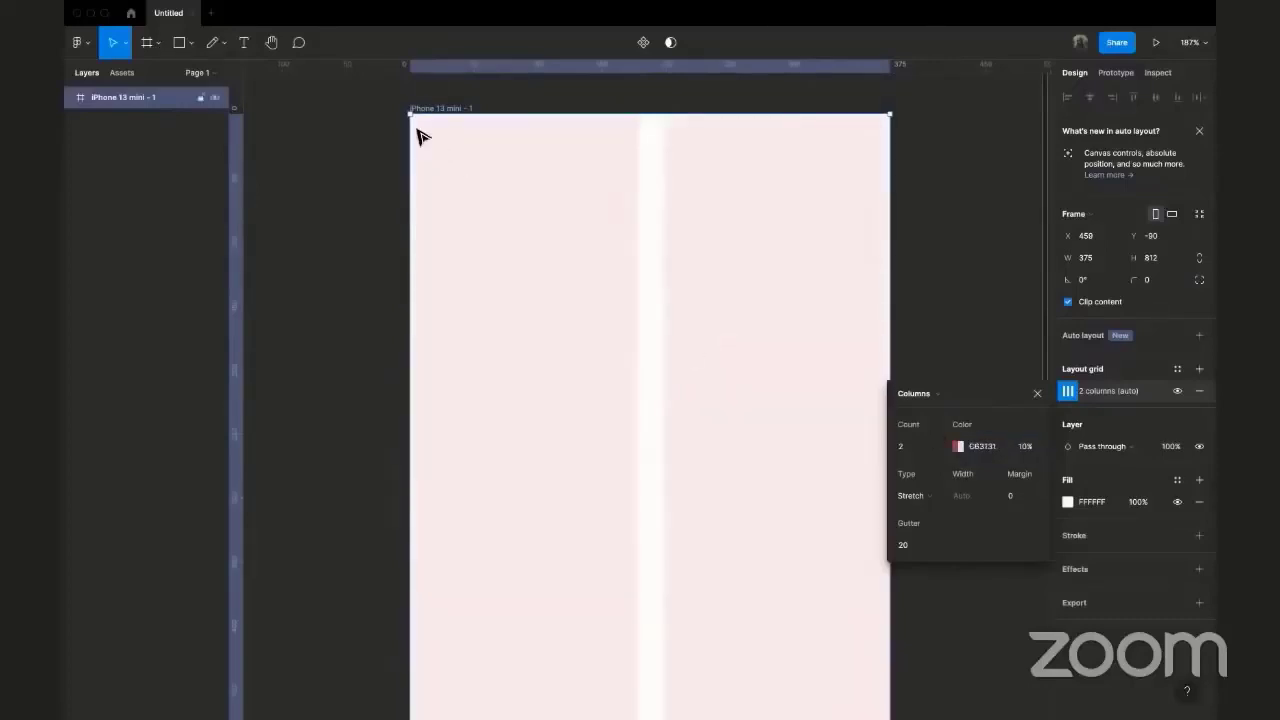
- Set the column grid's margin to 24
left_click(1020, 499)
type("16")
key("BackSpace")
key("BackSpace")
type("24")
key("Return")
scroll(412, 145, "down", 1)
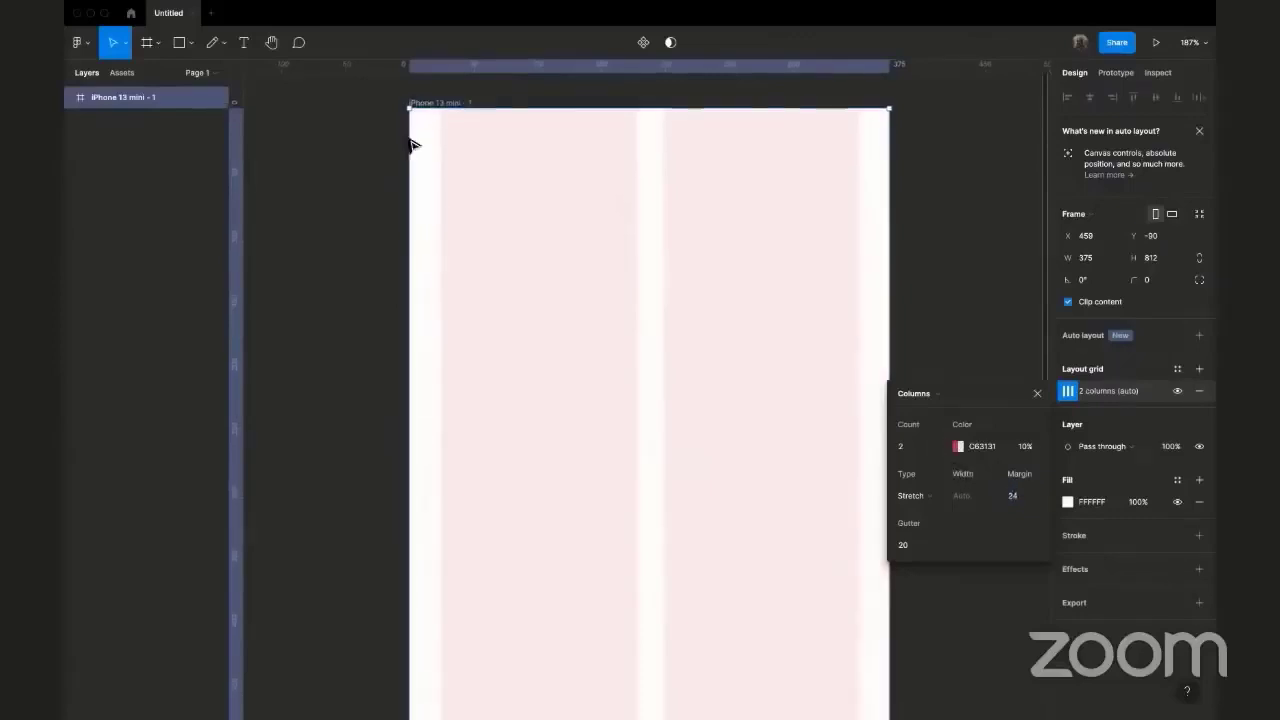
- Try a column gutter of 8 and settle on a gutter of 16
scroll(410, 140, "down", 1)
scroll(410, 140, "right", 1)
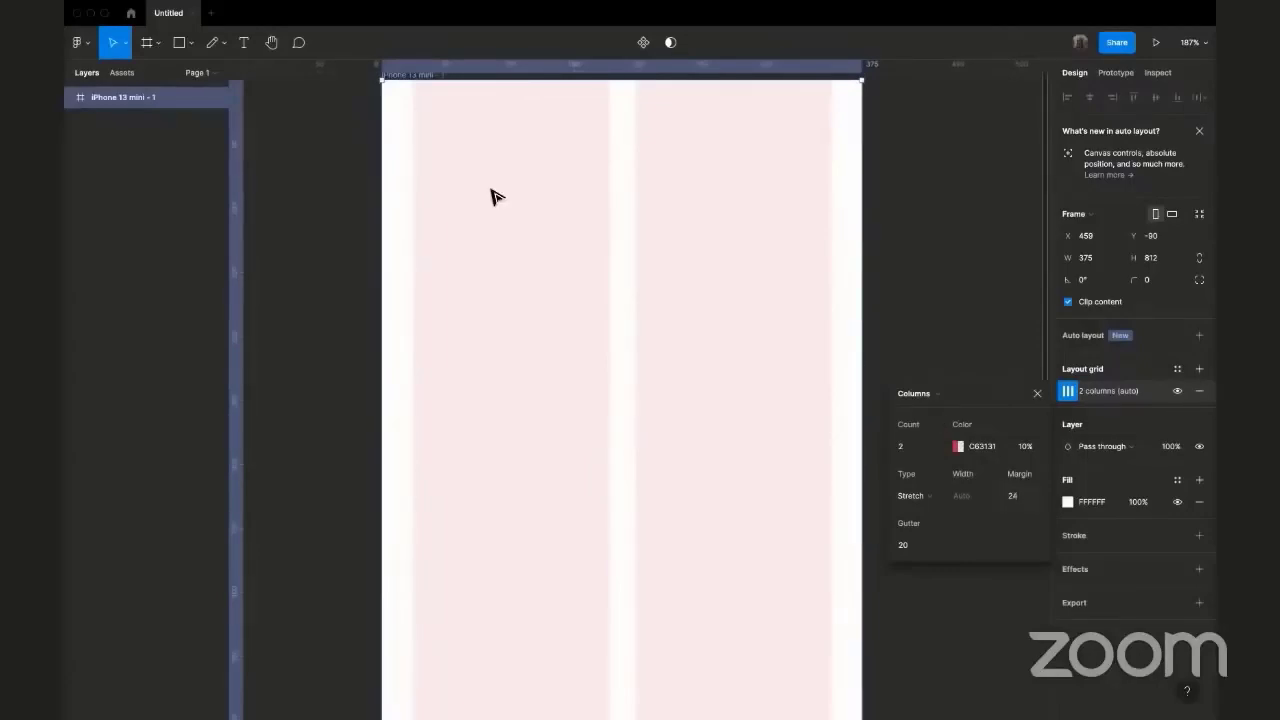
scroll(492, 196, "up", 1)
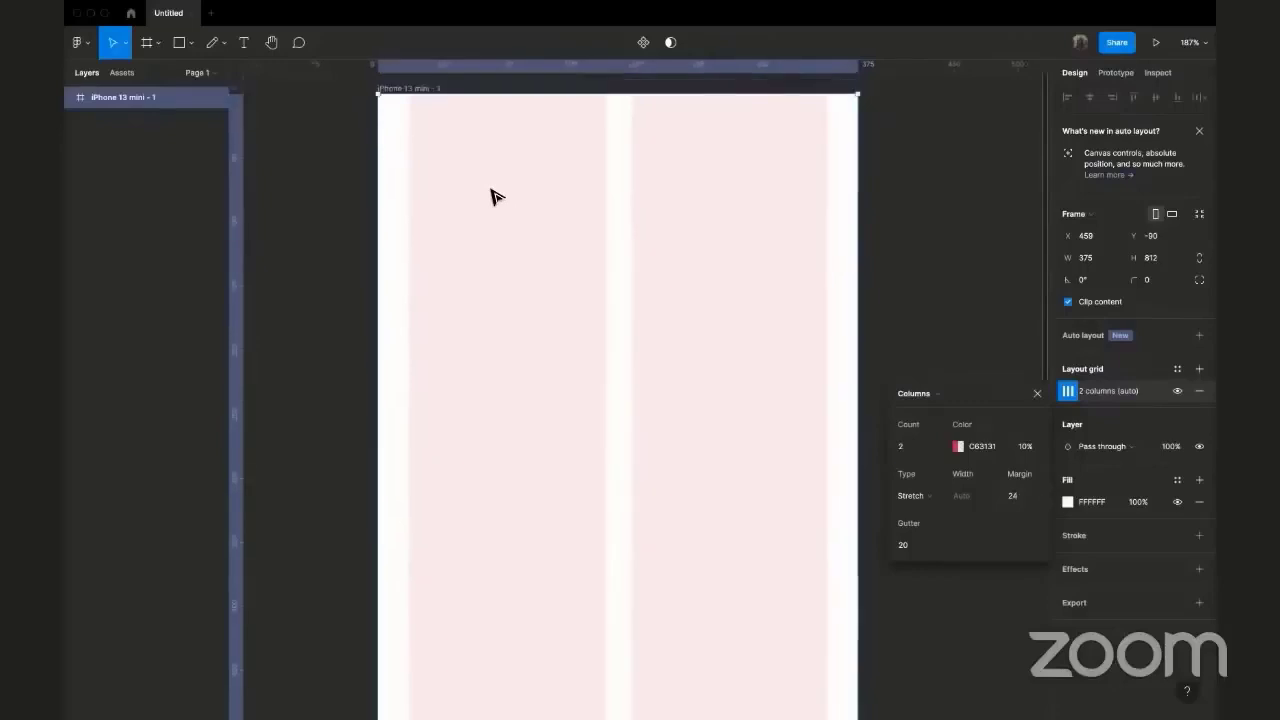
scroll(460, 206, "right", 1)
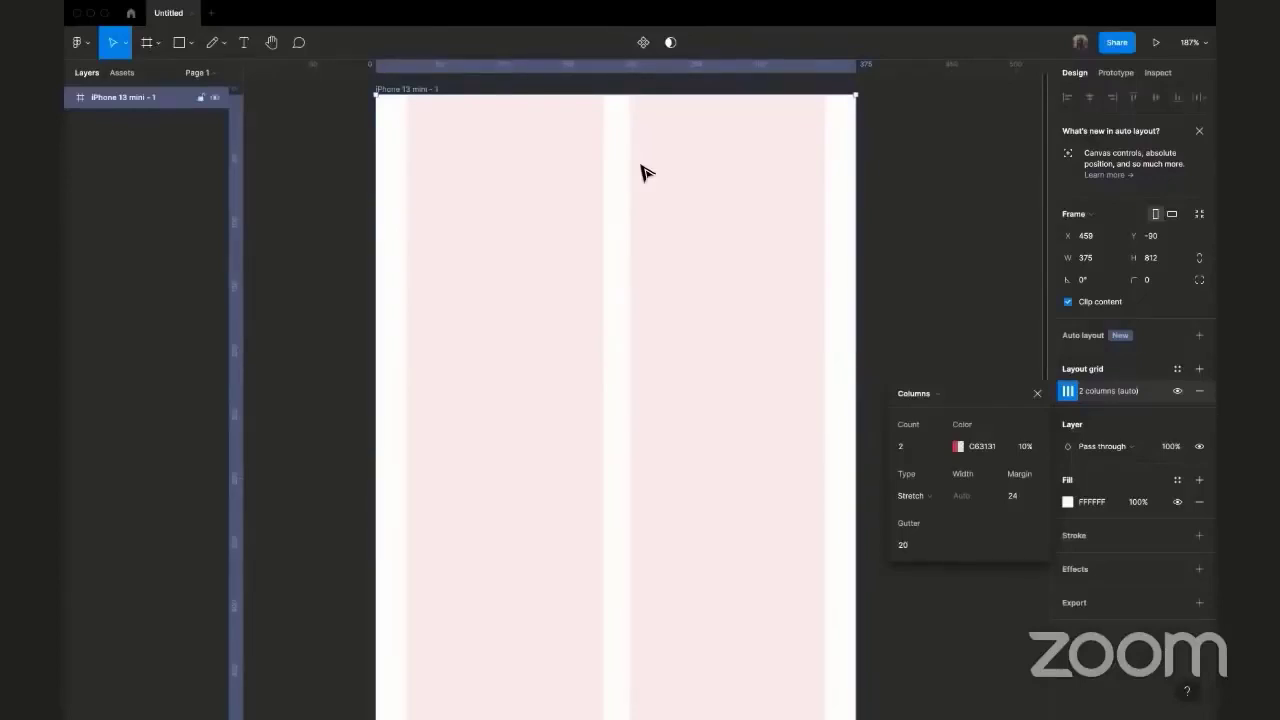
left_click(924, 552)
type("16")
key("Return")
type("8")
key("Return")
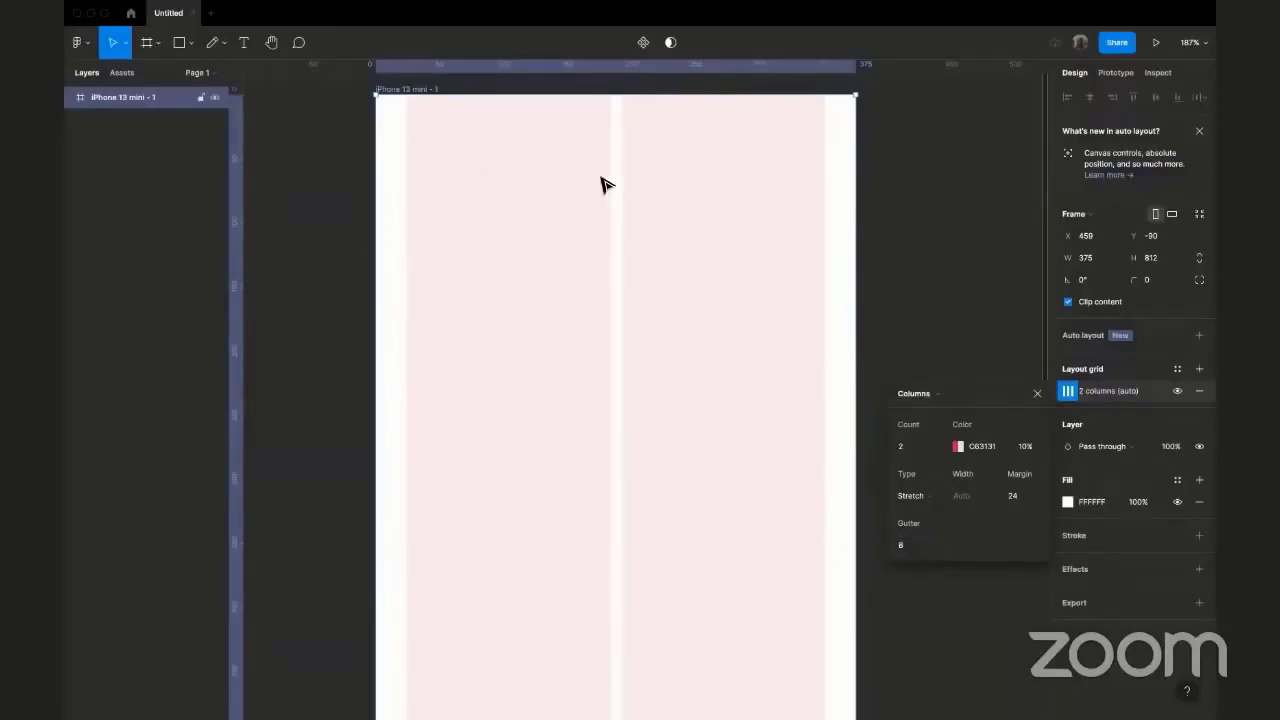
left_click(910, 545)
type("16")
key("Return")
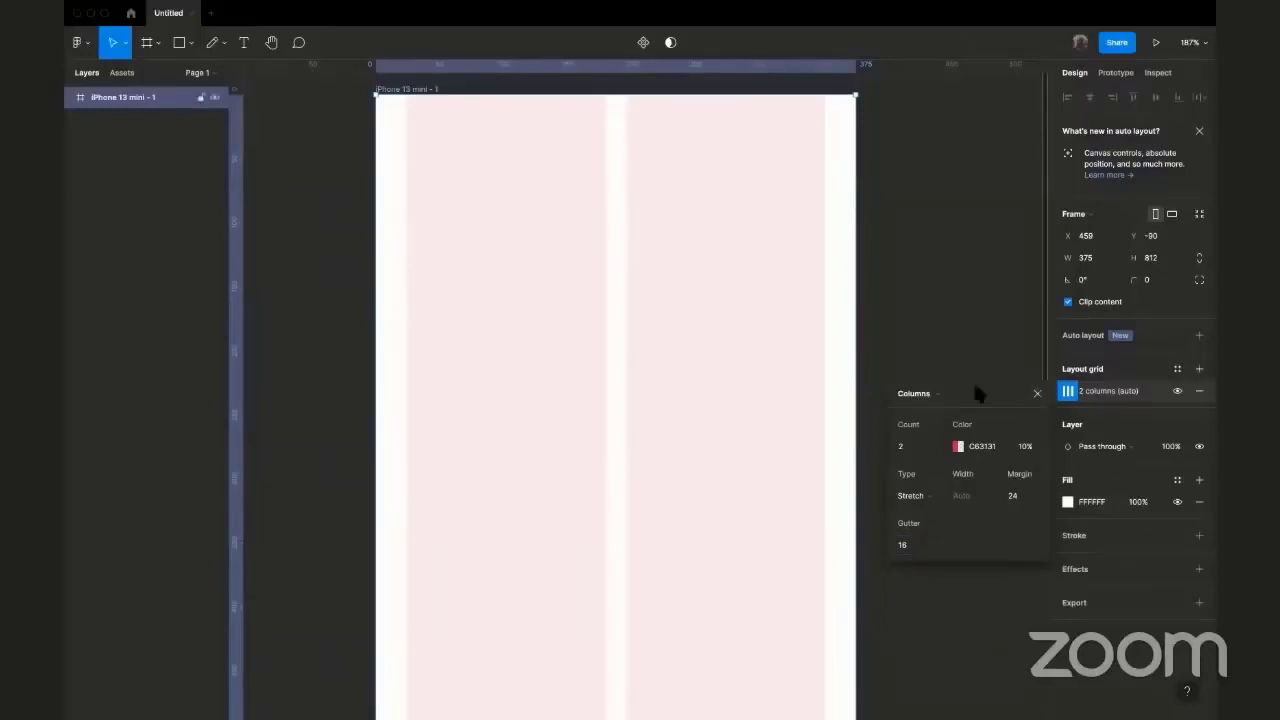
- Change the grid colour to grey 888888 and close the column grid settings
left_click(980, 446)
type("888888")
key("Return")
left_click(1037, 393)
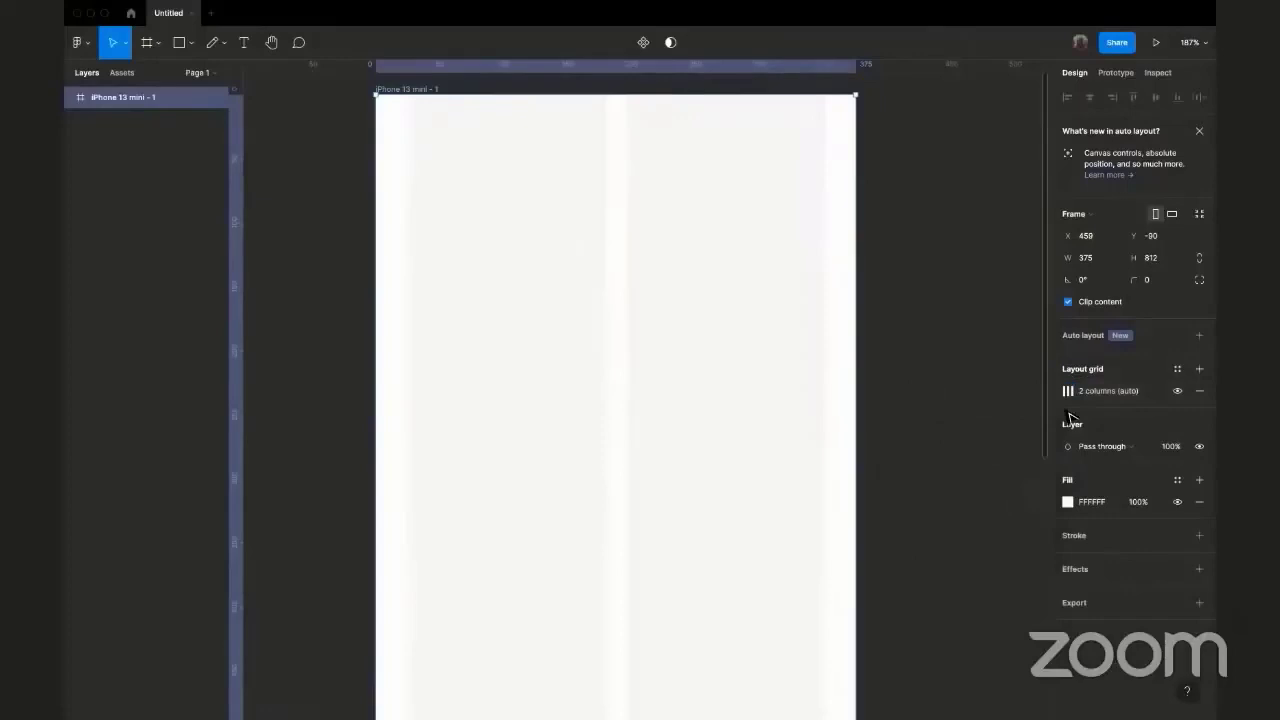
- Add the text "Welcome Back" near the top of the iPhone frame, at about X 60, Y 79
scroll(800, 354, "down", 1)
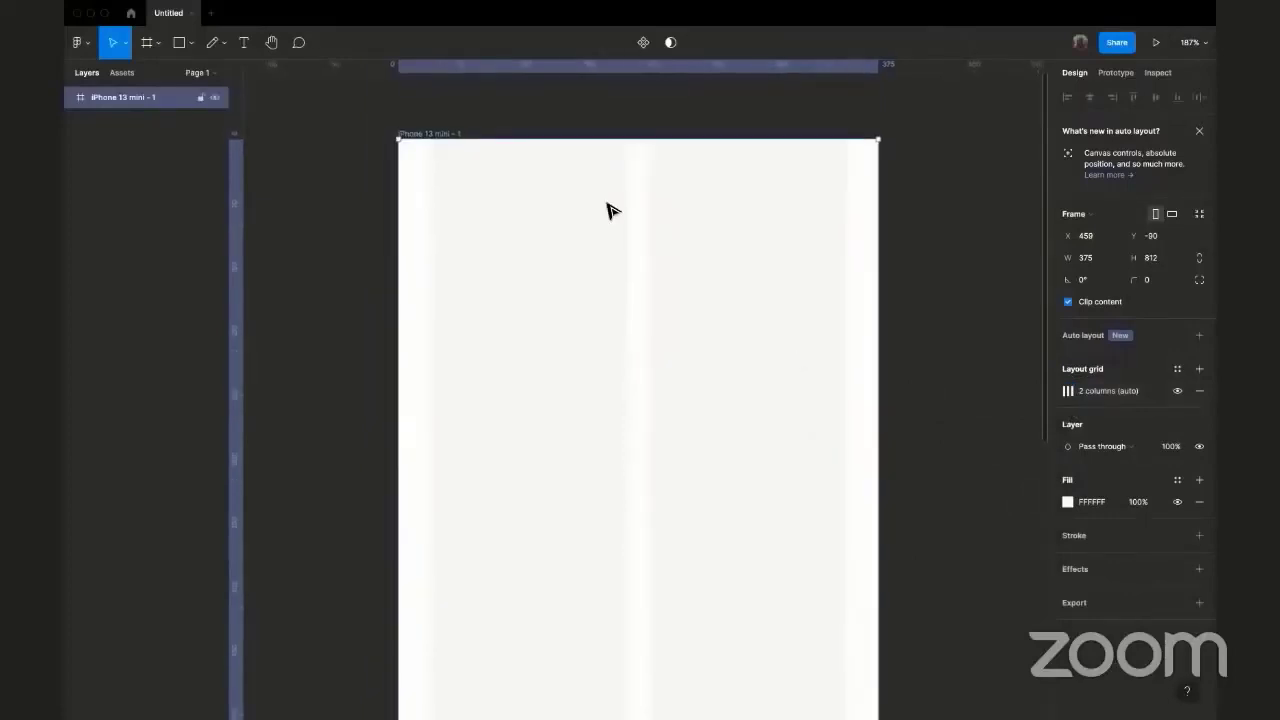
scroll(549, 374, "down", 1)
scroll(549, 374, "right", 1)
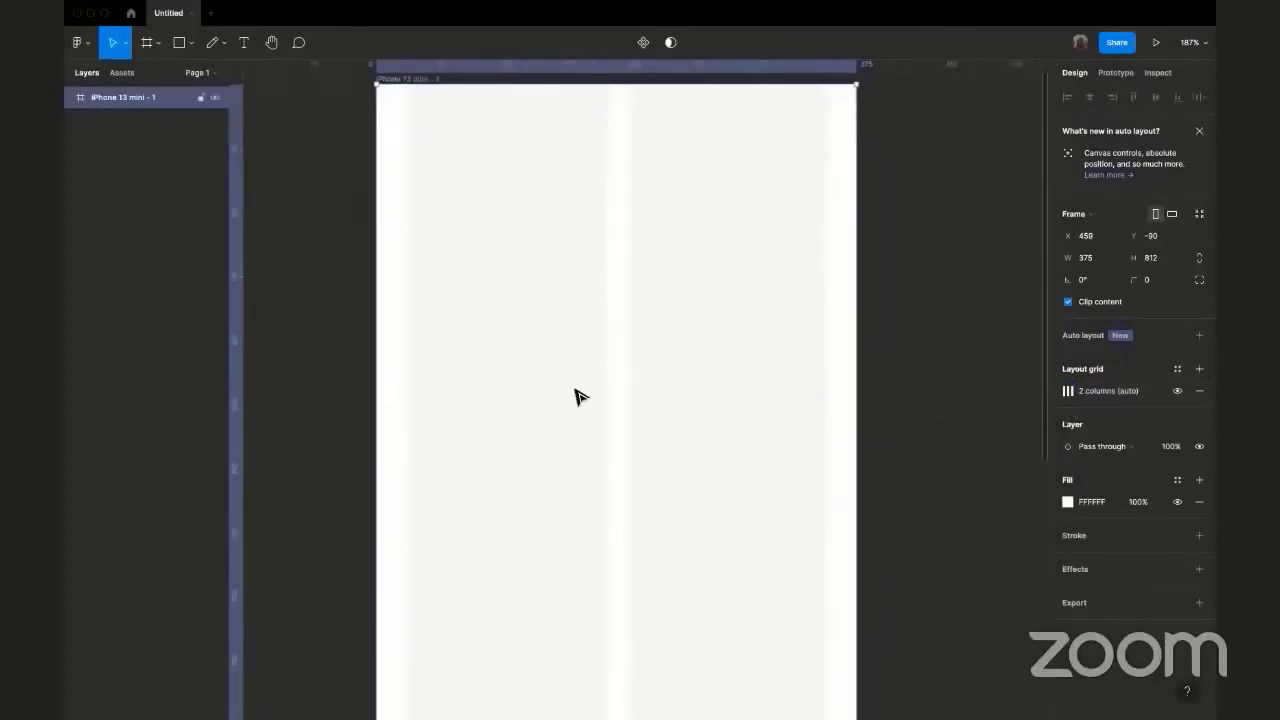
scroll(576, 396, "up", 1)
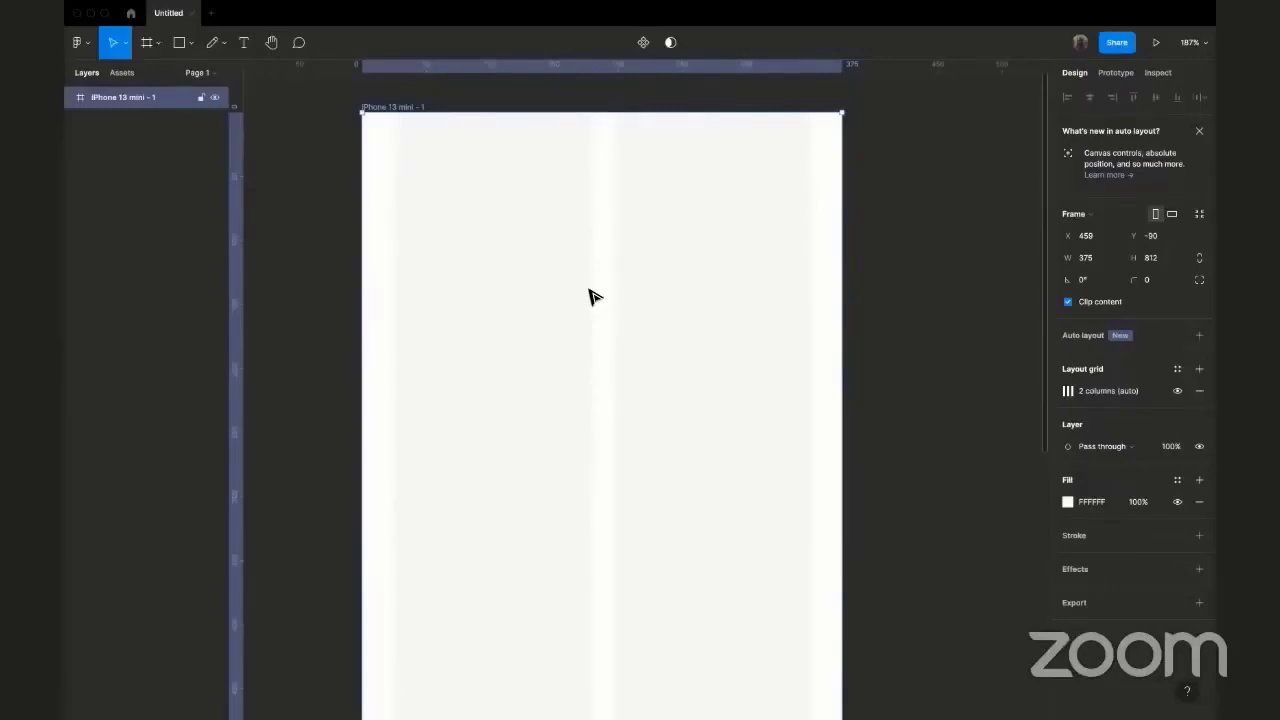
key("t")
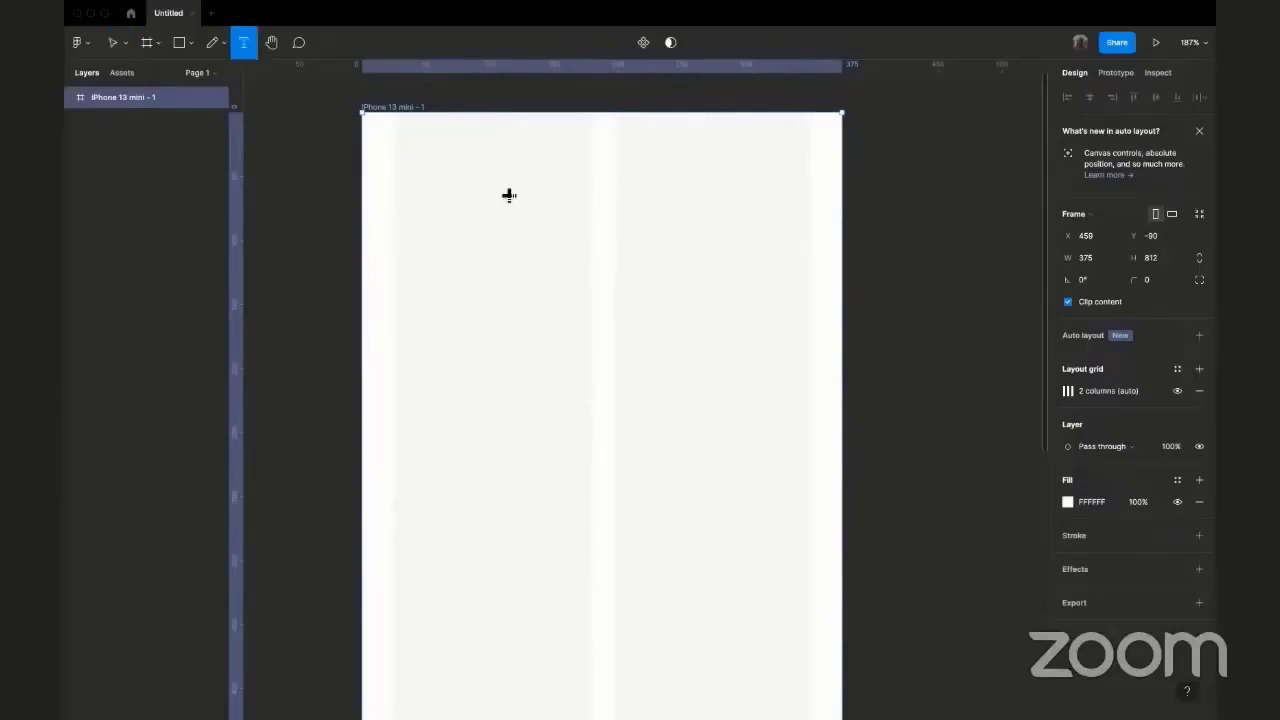
key("Escape")
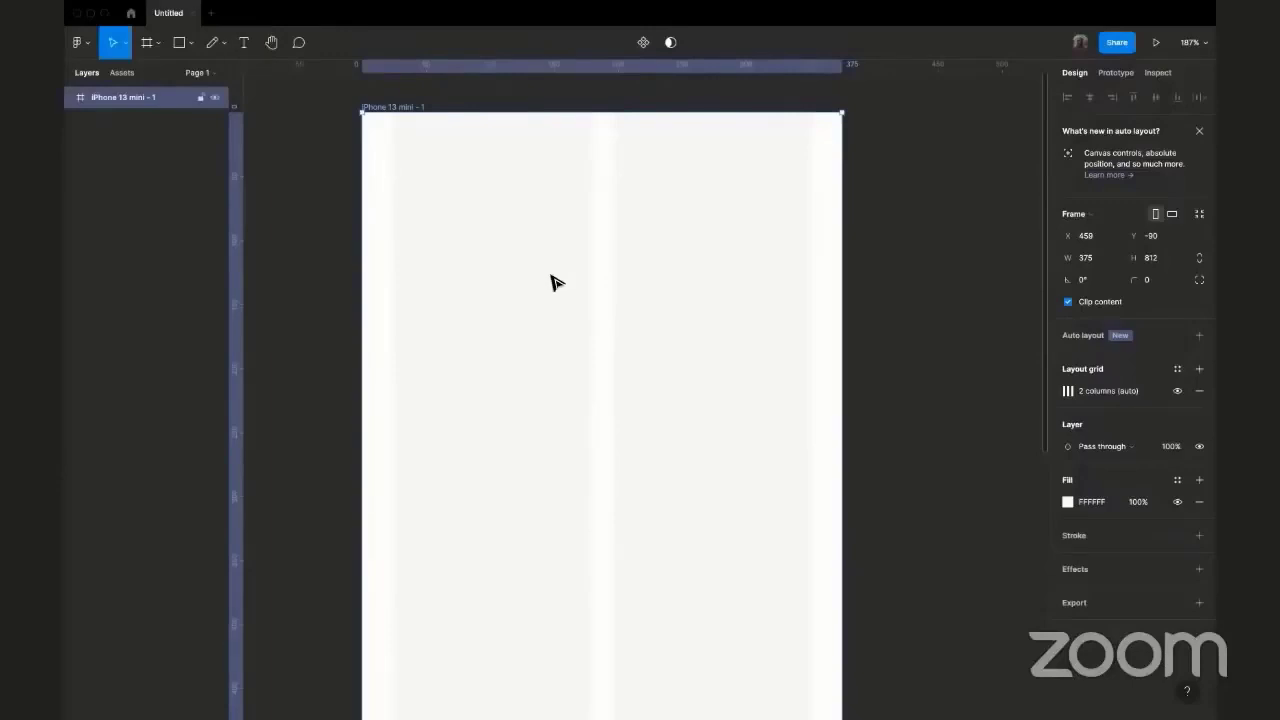
left_click(244, 44)
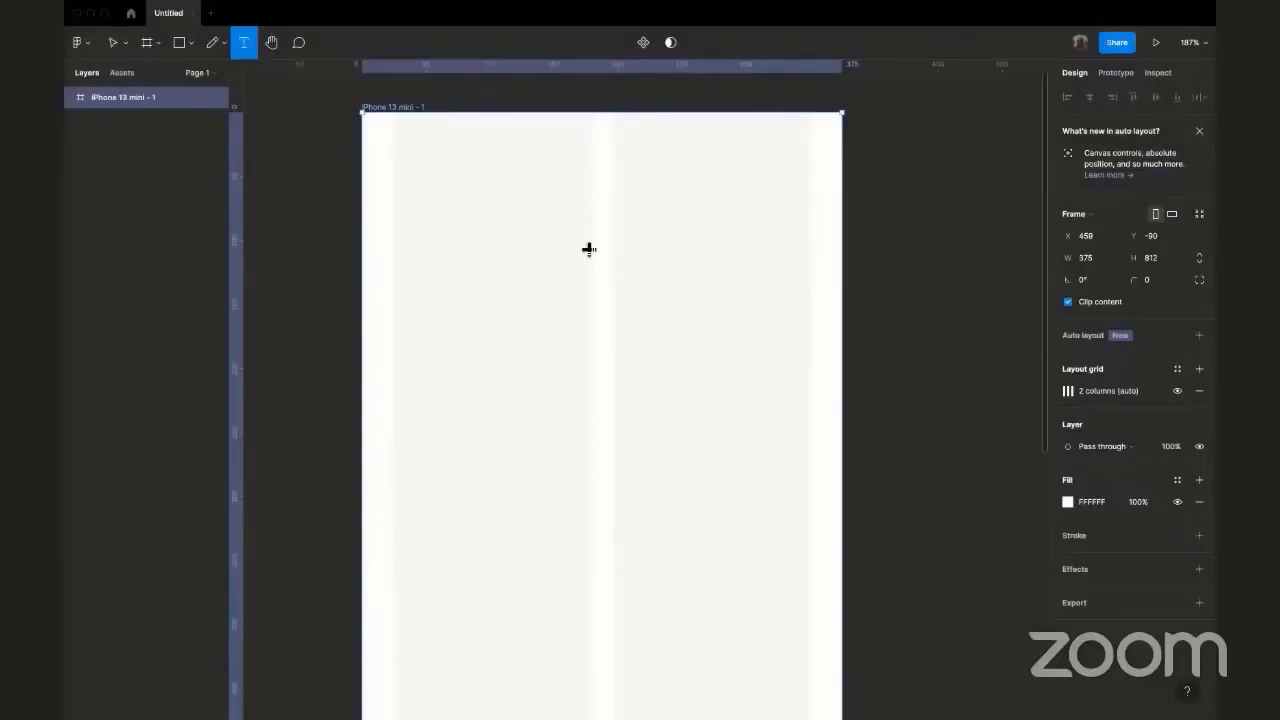
left_click(441, 228)
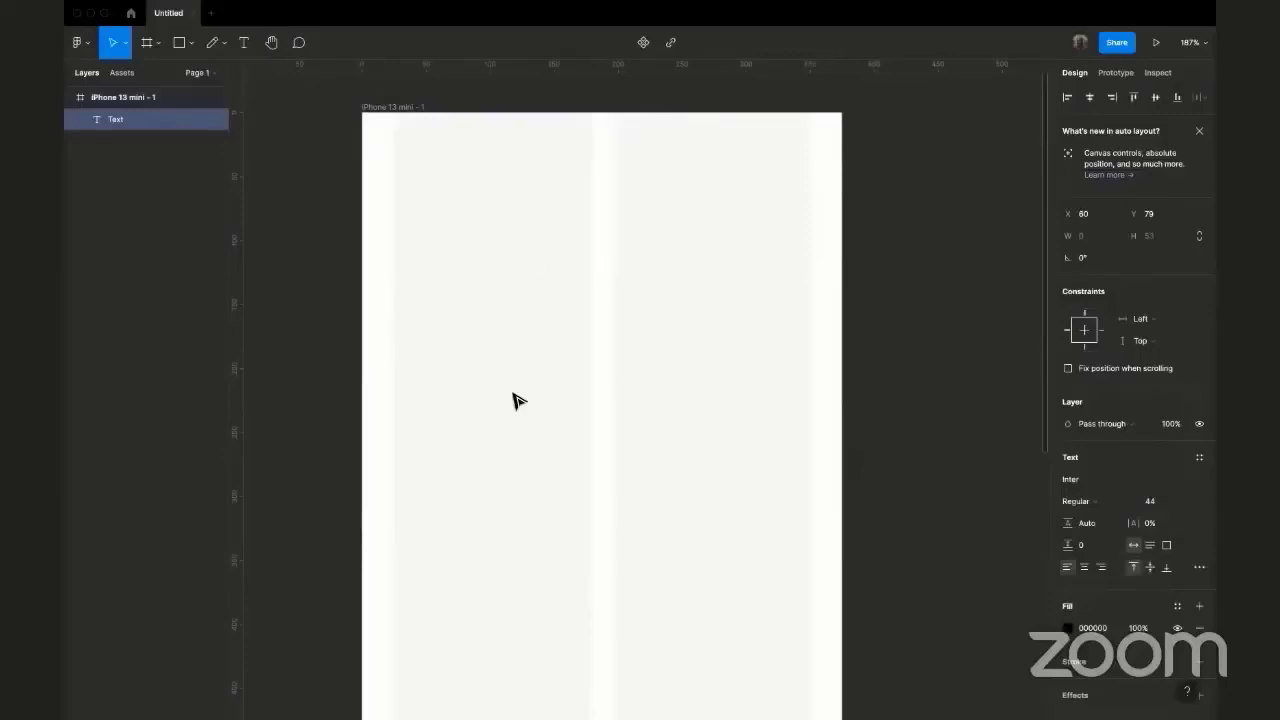
type("Wel")
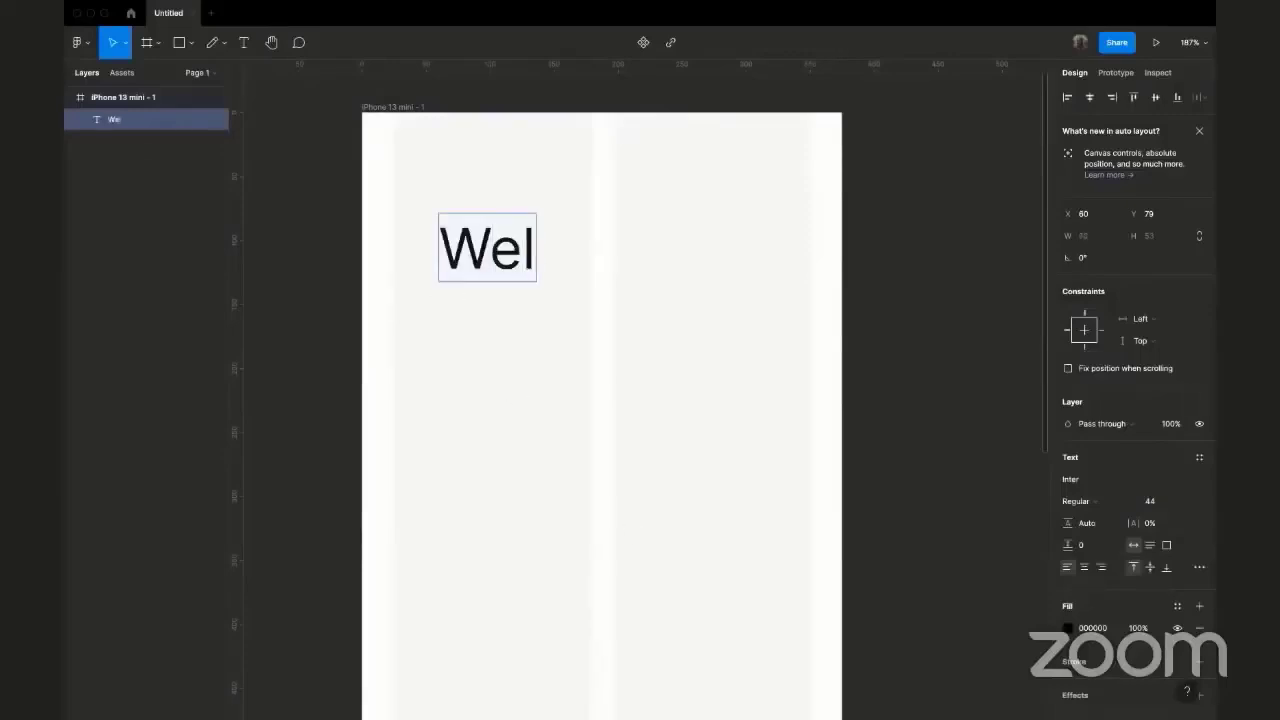
type("come ")
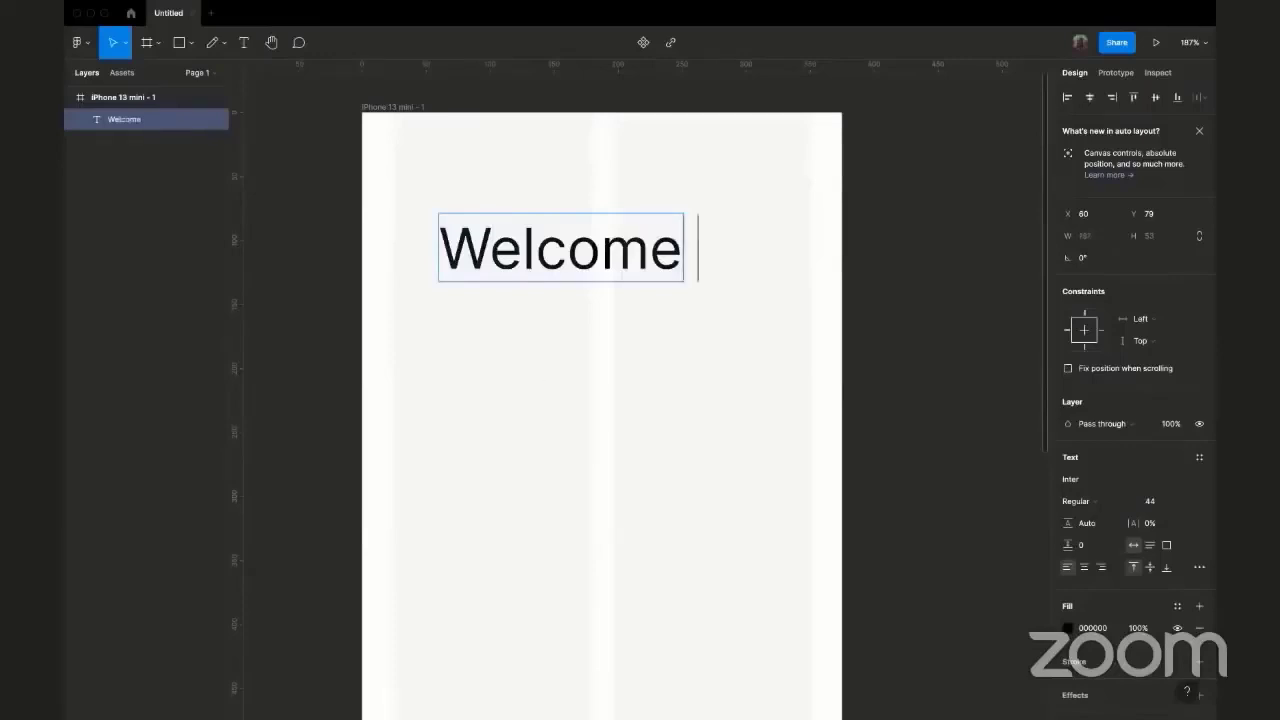
type("Back")
key("Escape")
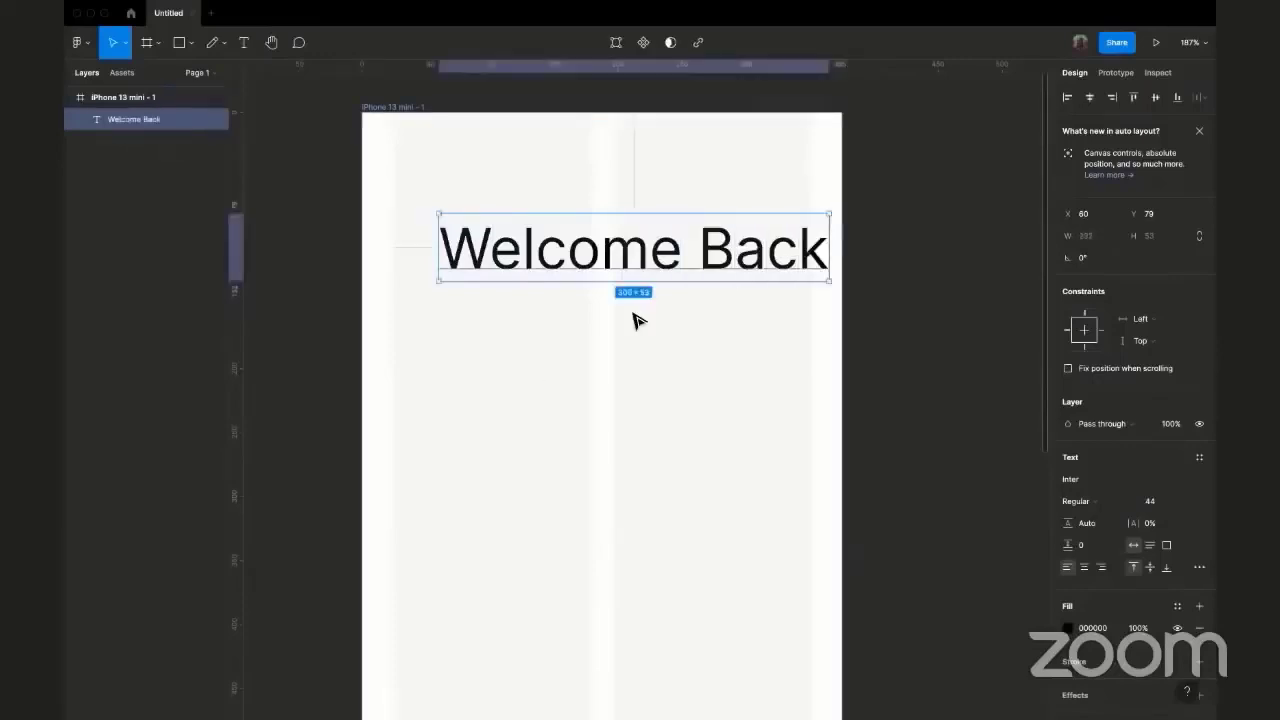
- Reposition the "Welcome Back" heading, try a font size of 32 on it and settle on 24
left_click_drag(681, 282, 651, 263)
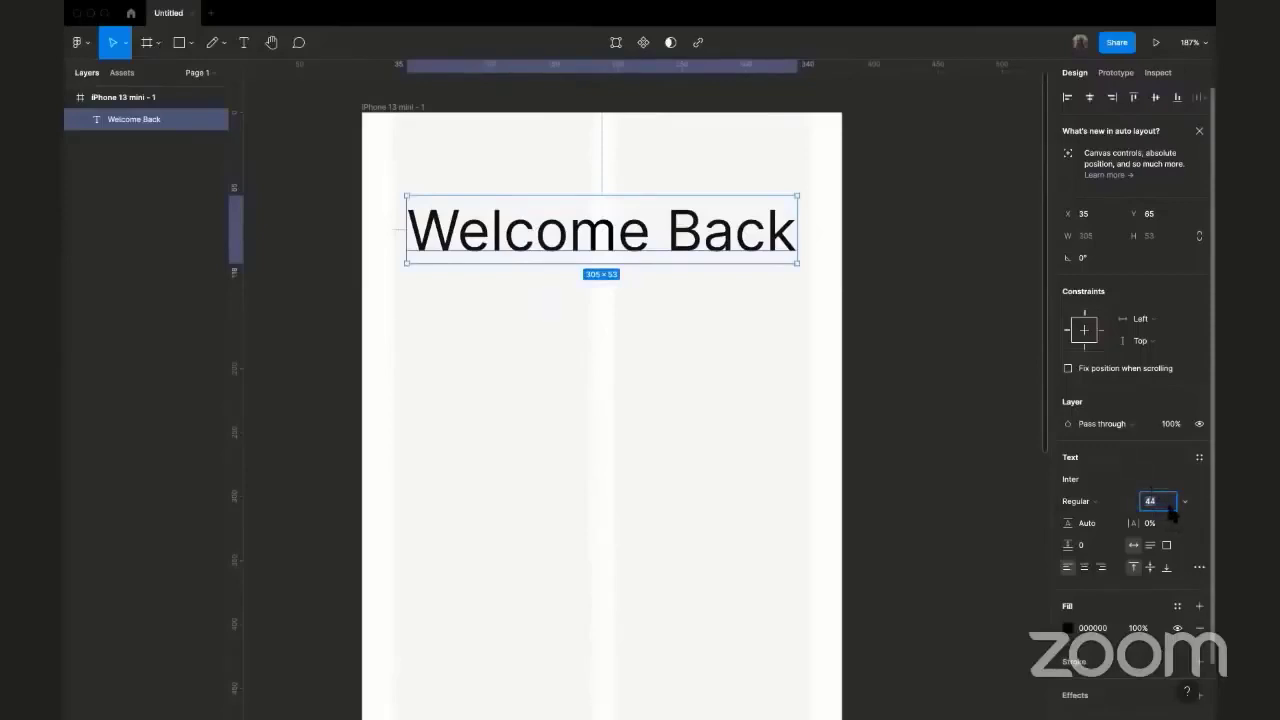
scroll(1170, 475, "down", 2)
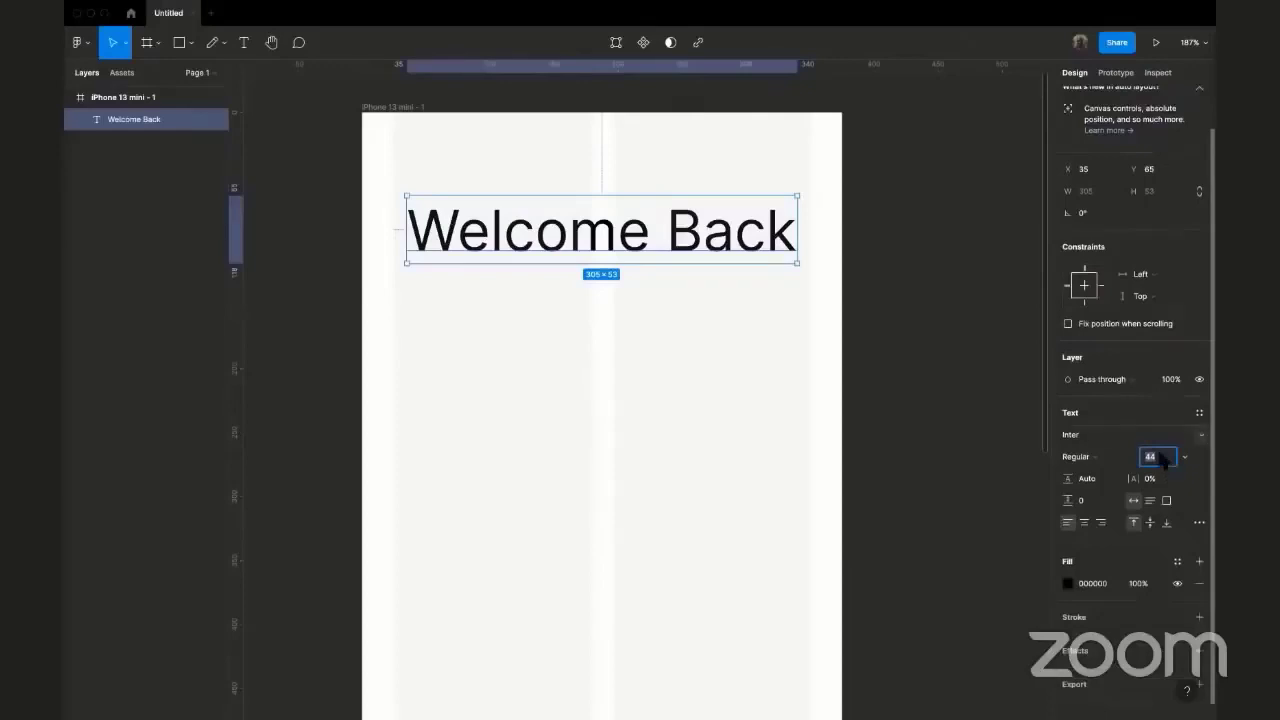
type("32")
key("Return")
left_click(1150, 456)
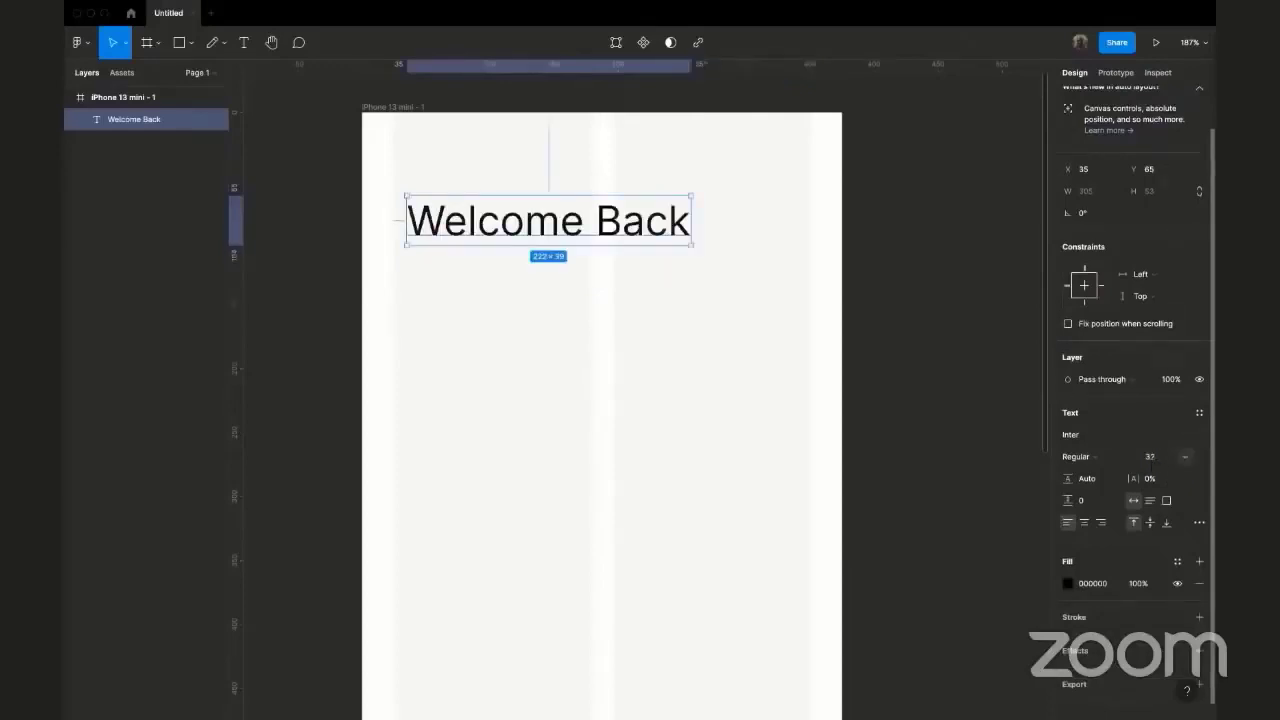
type("24")
key("Return")
- Align the "Welcome Back" heading with the first grid column's left edge, at X 24, Y 88
left_click_drag(491, 220, 484, 261)
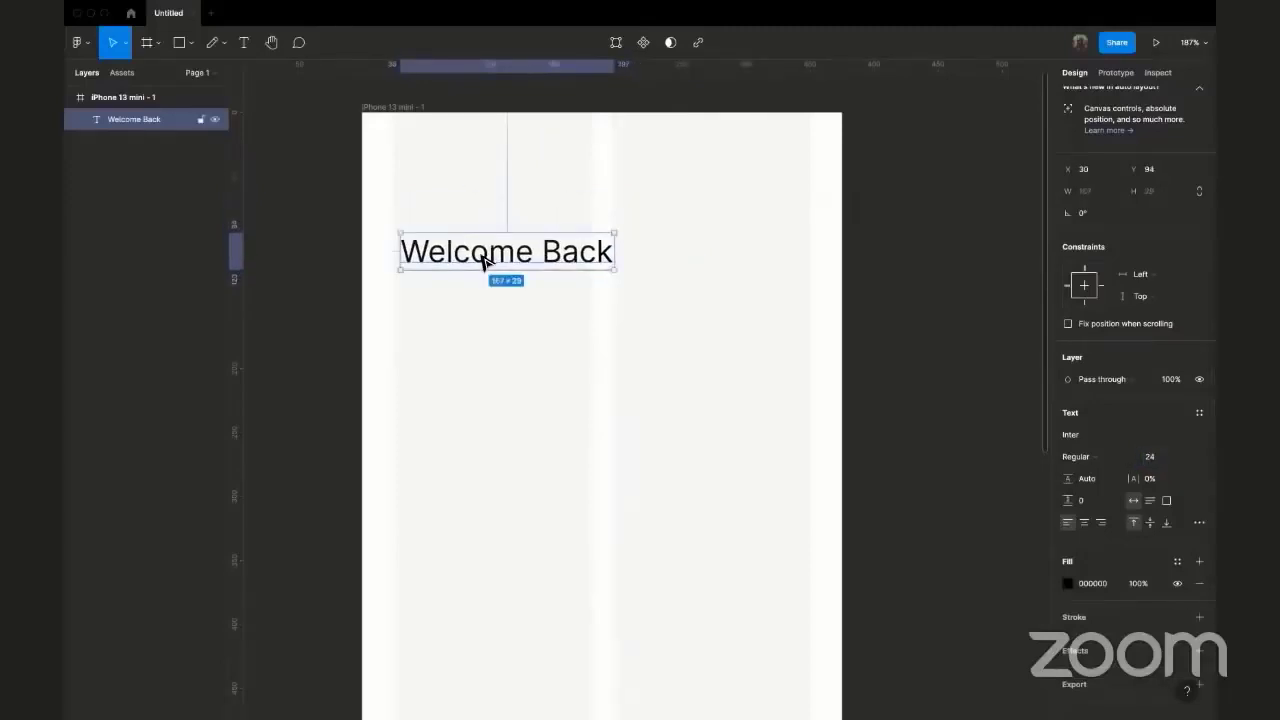
left_click_drag(484, 261, 495, 253)
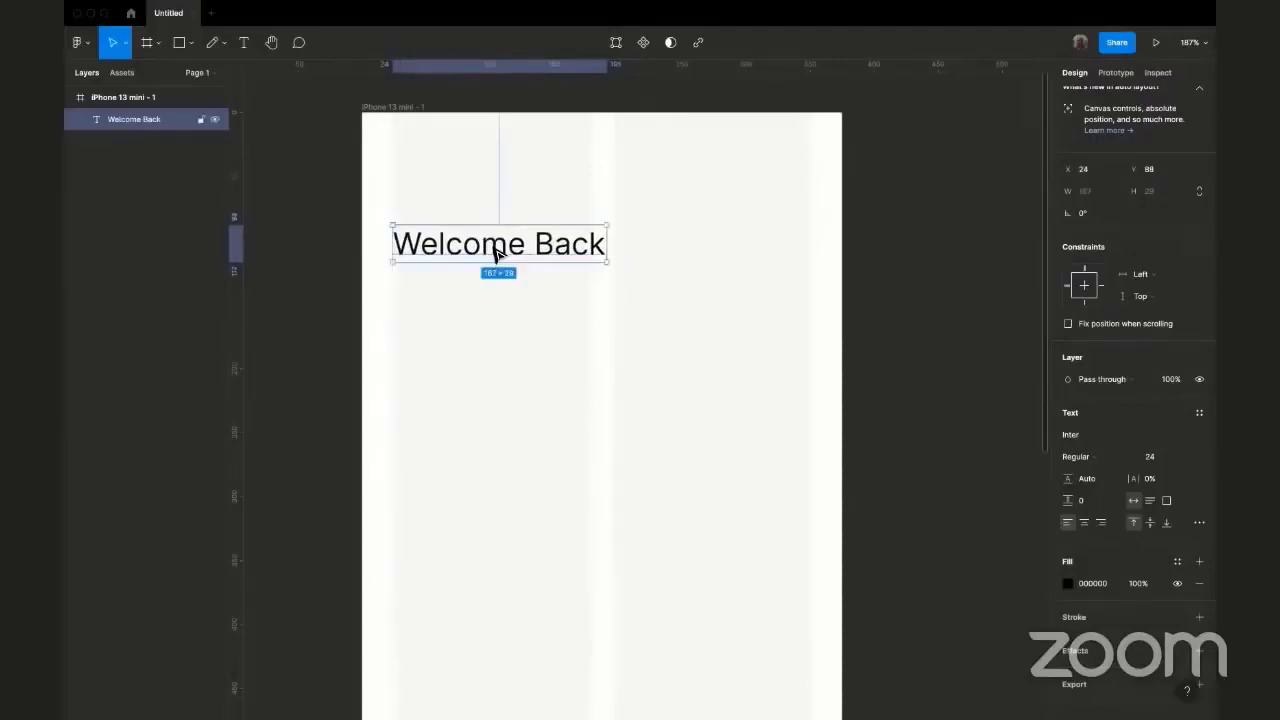
left_click(334, 234)
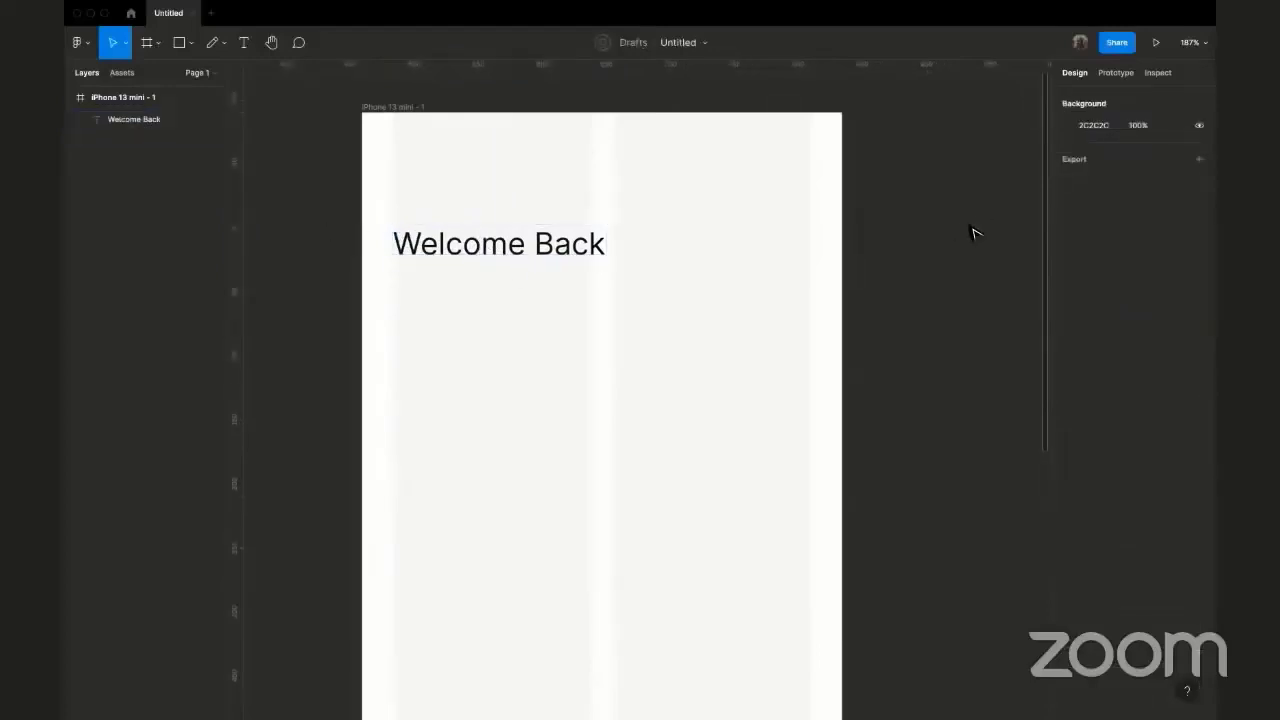
- Switch the interface theme to Light in the preferences
scroll(975, 233, "down", 2)
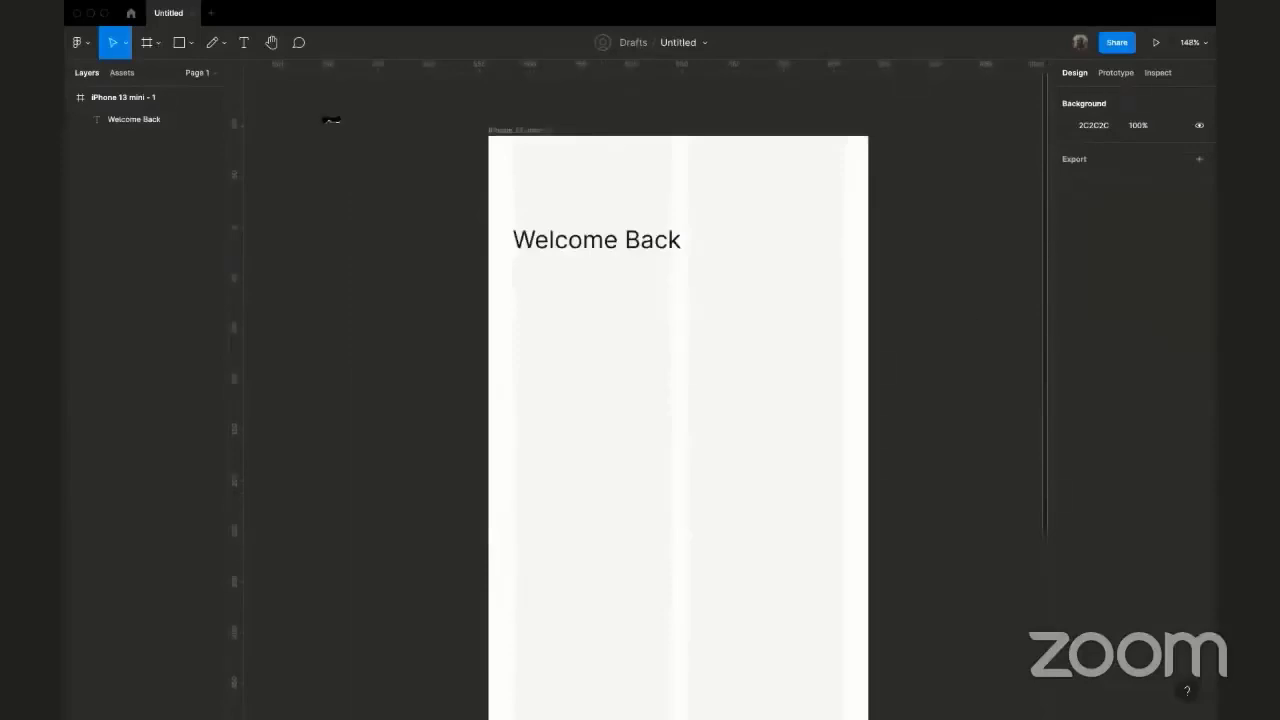
left_click(90, 48)
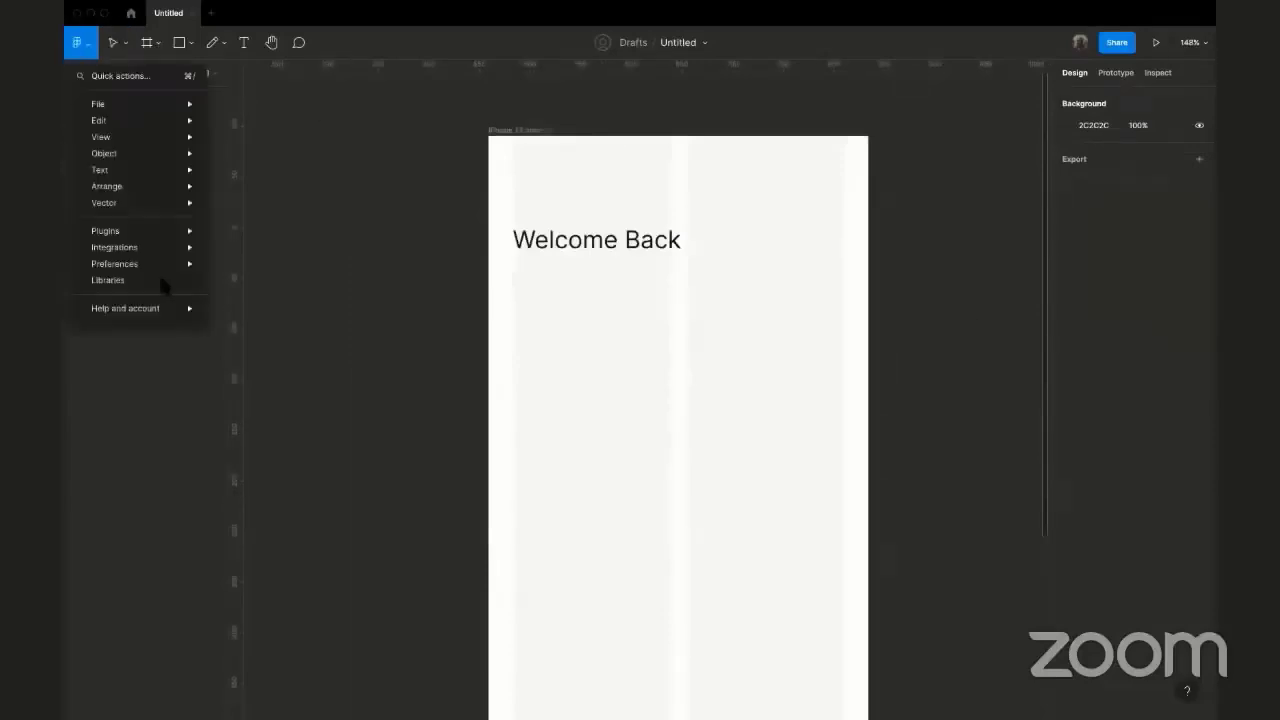
mouse_move(140, 263)
mouse_move(285, 517)
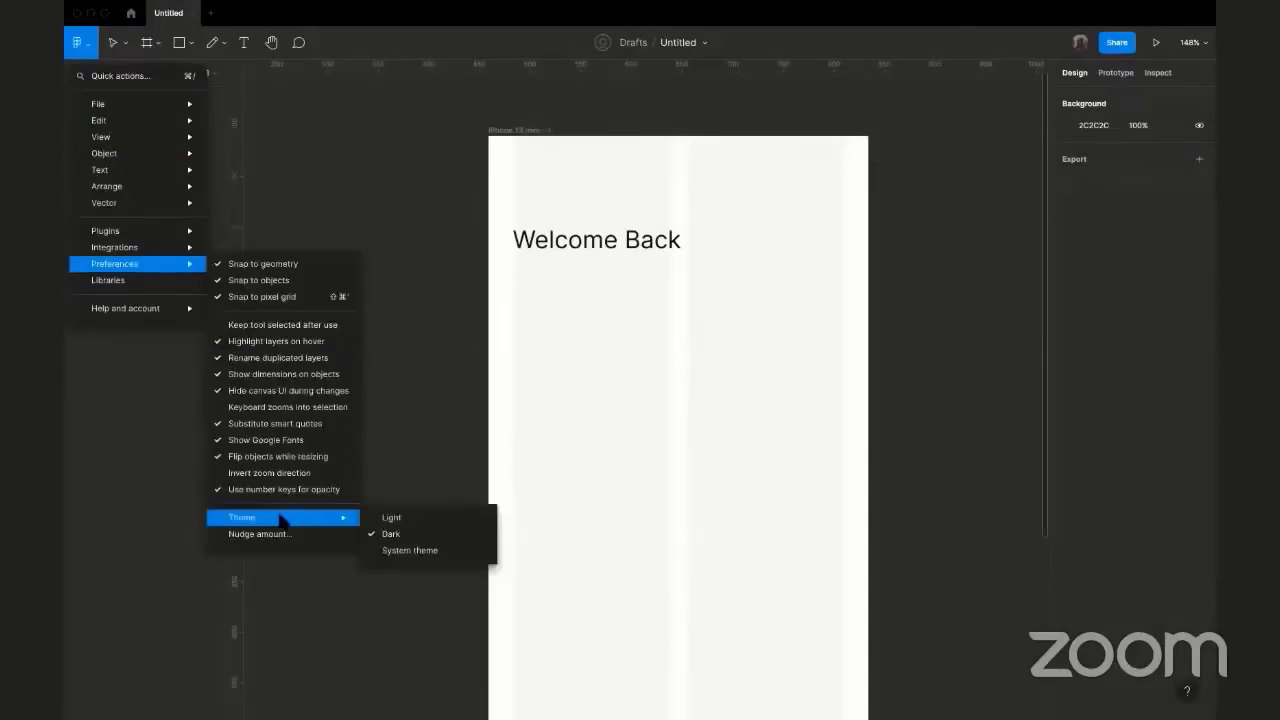
left_click(390, 519)
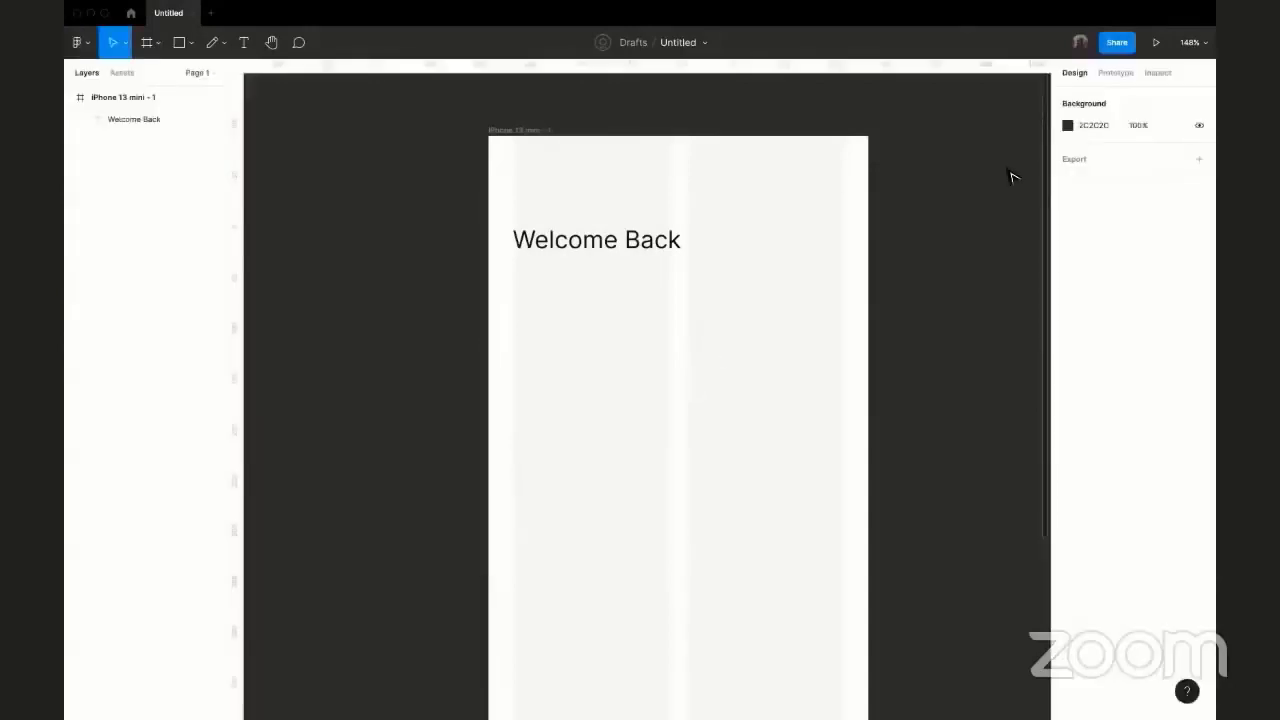
- Set the canvas background colour to ECECEC
left_click(1085, 126)
type("3c")
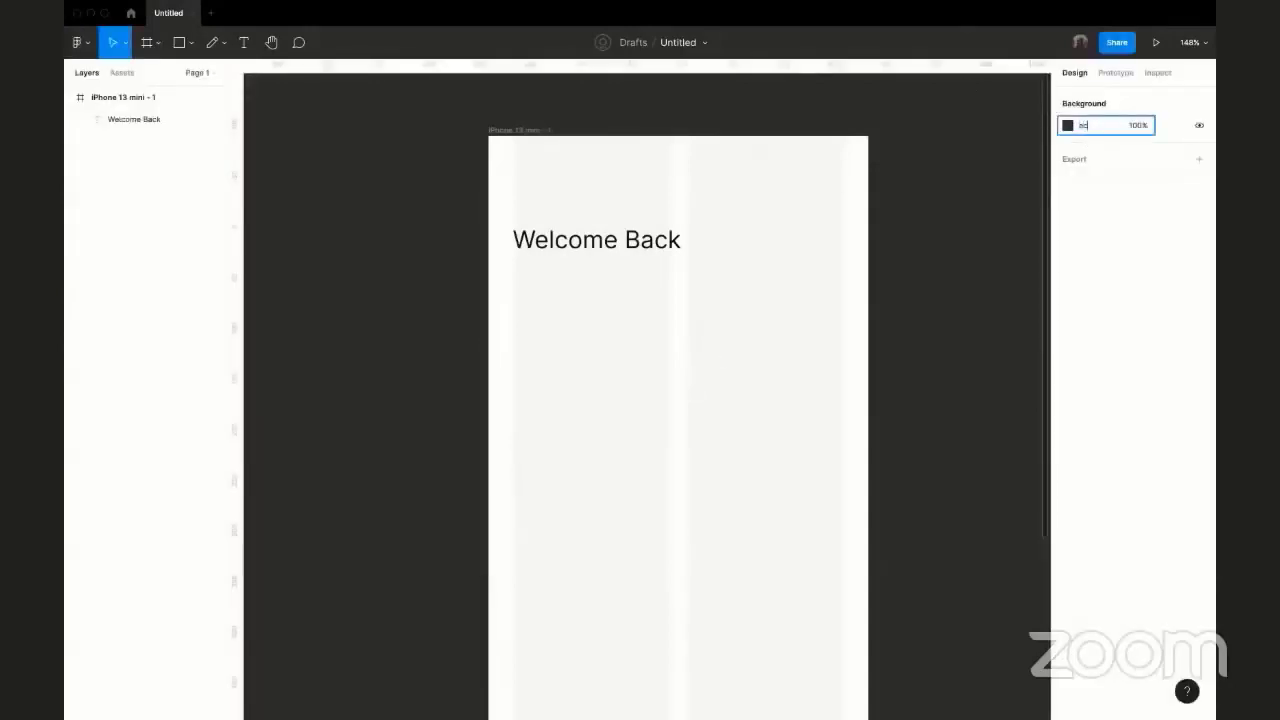
key("Return")
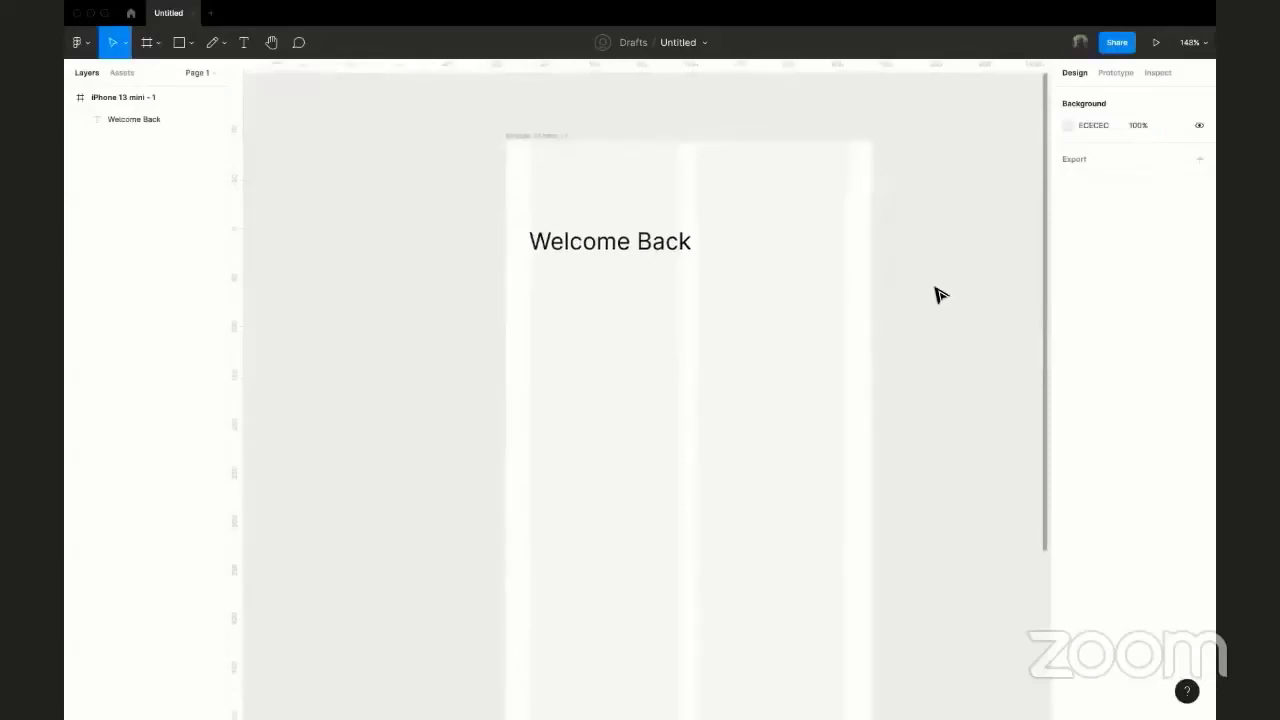
scroll(940, 294, "right", 2)
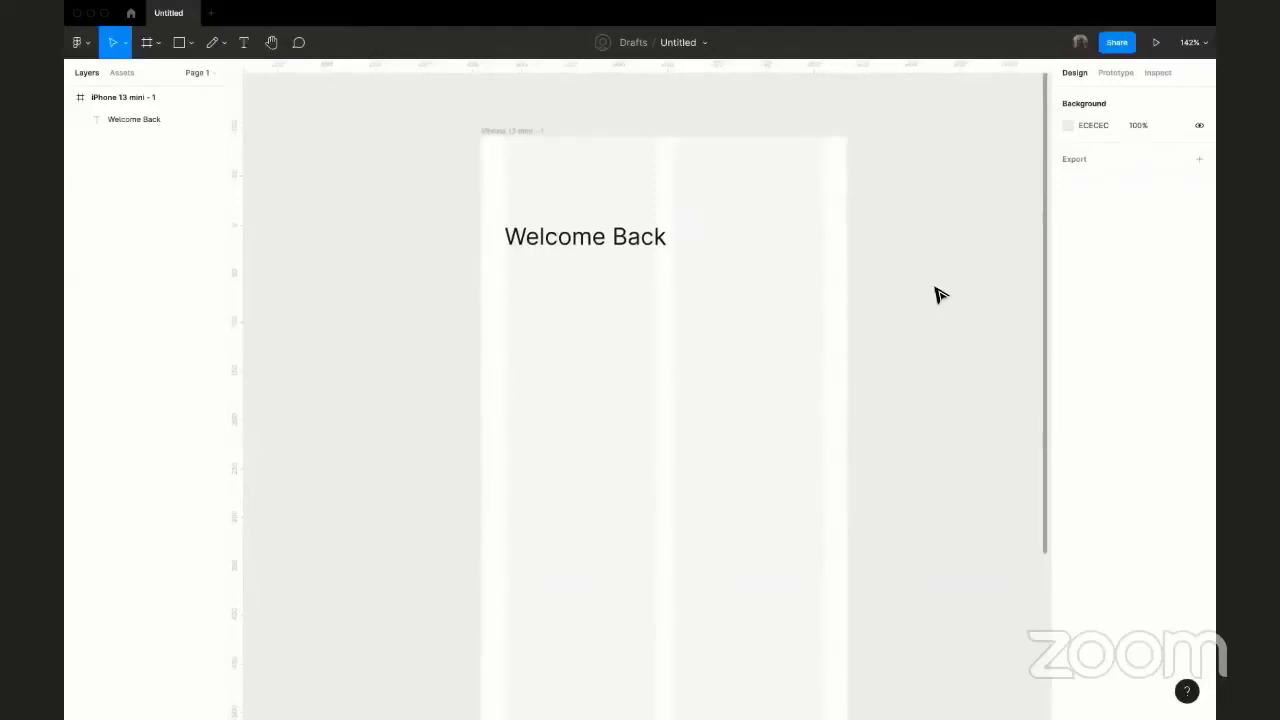
scroll(600, 240, "right", 2)
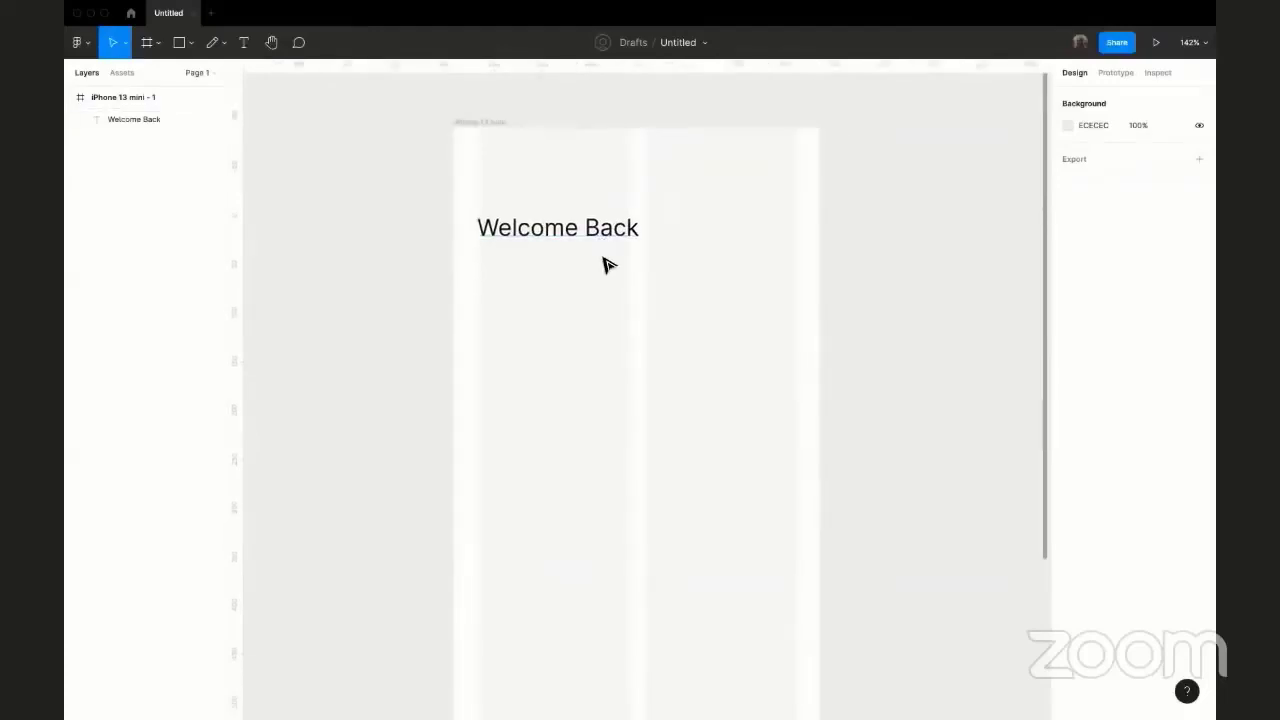
- Change the font of the "Welcome Back" heading to Manrope
left_click(548, 230)
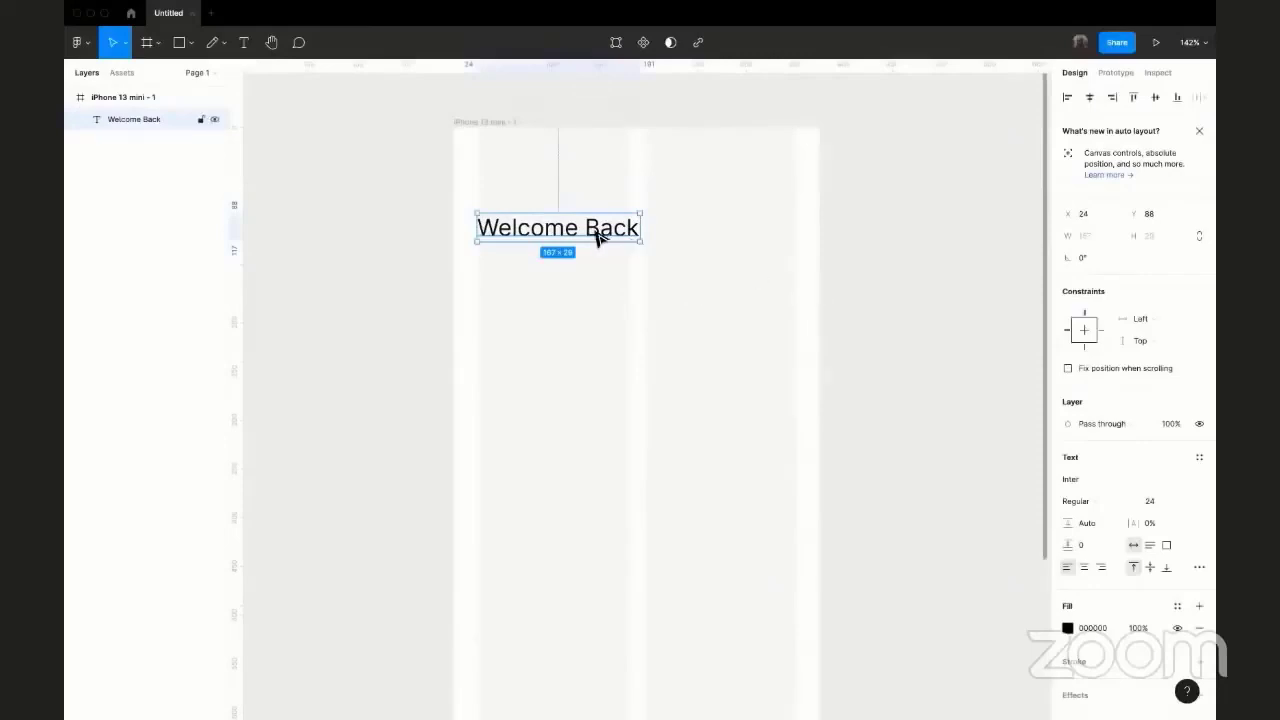
left_click(1161, 503)
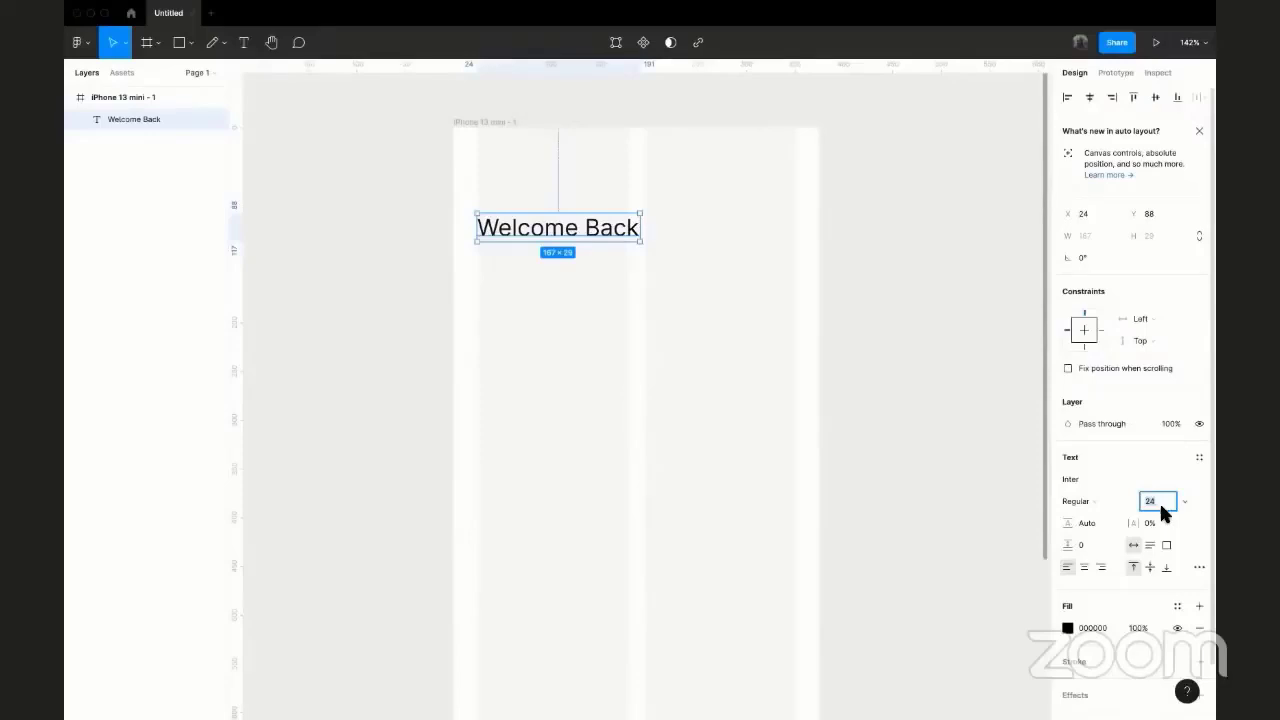
left_click(637, 283)
left_click(571, 234)
scroll(1115, 478, "down", 1)
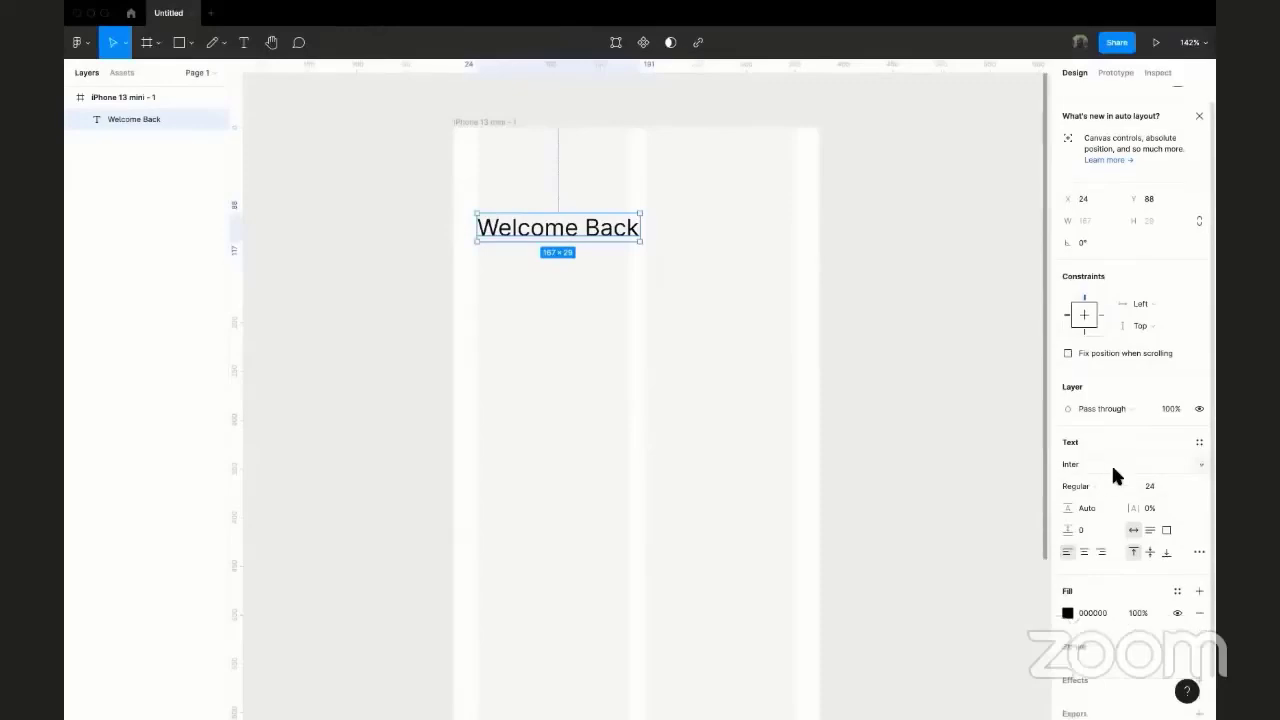
left_click(1198, 463)
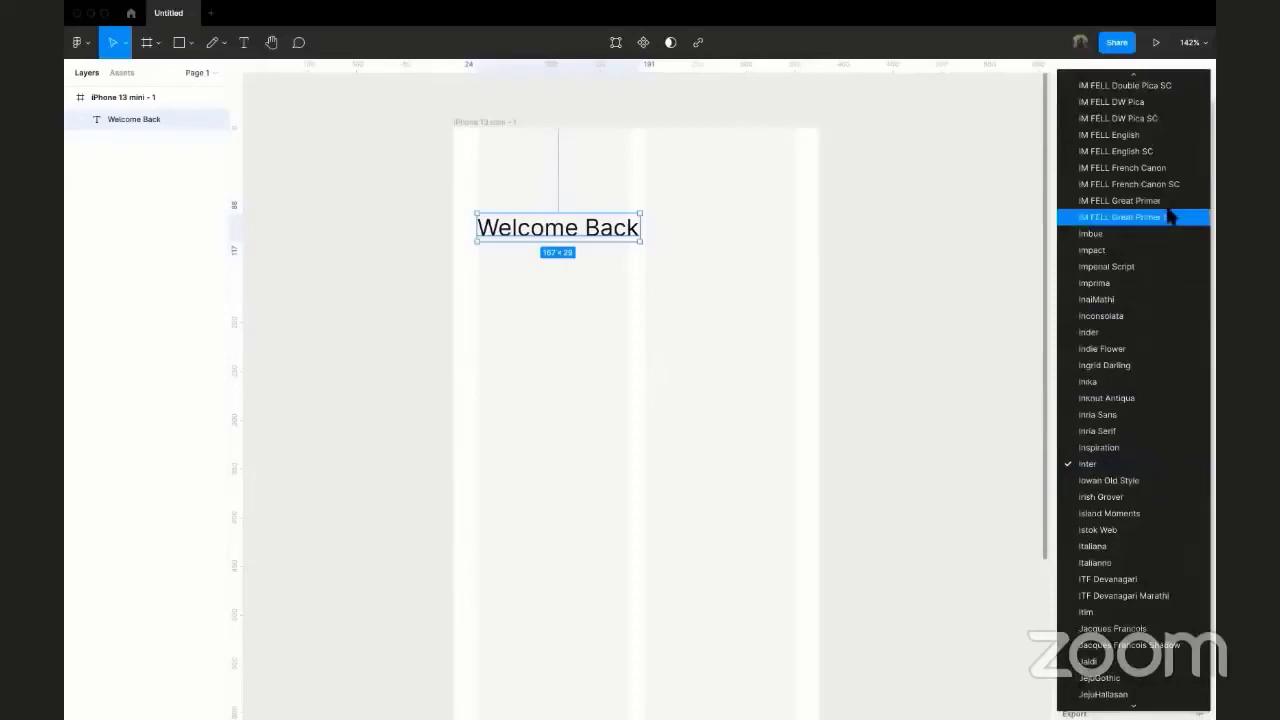
scroll(1165, 210, "up", 20)
scroll(1160, 378, "up", 5)
scroll(1160, 378, "down", 15)
scroll(1160, 380, "up", 8)
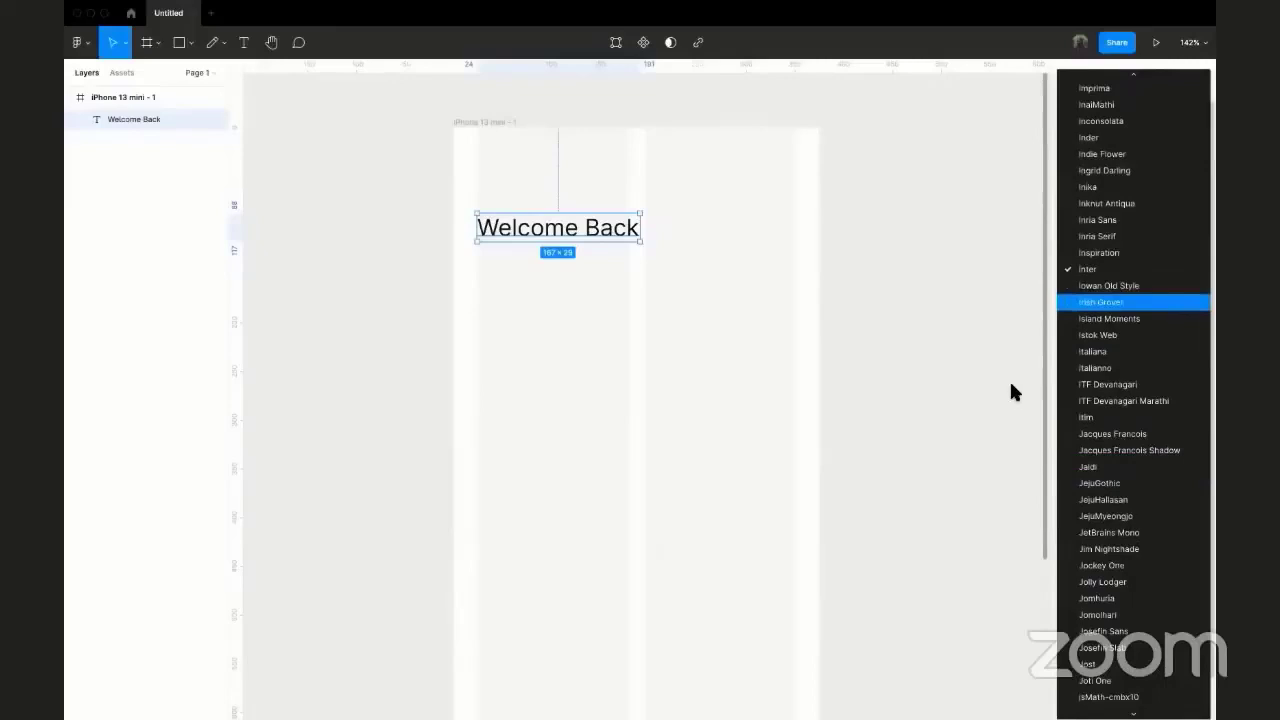
key("Down")
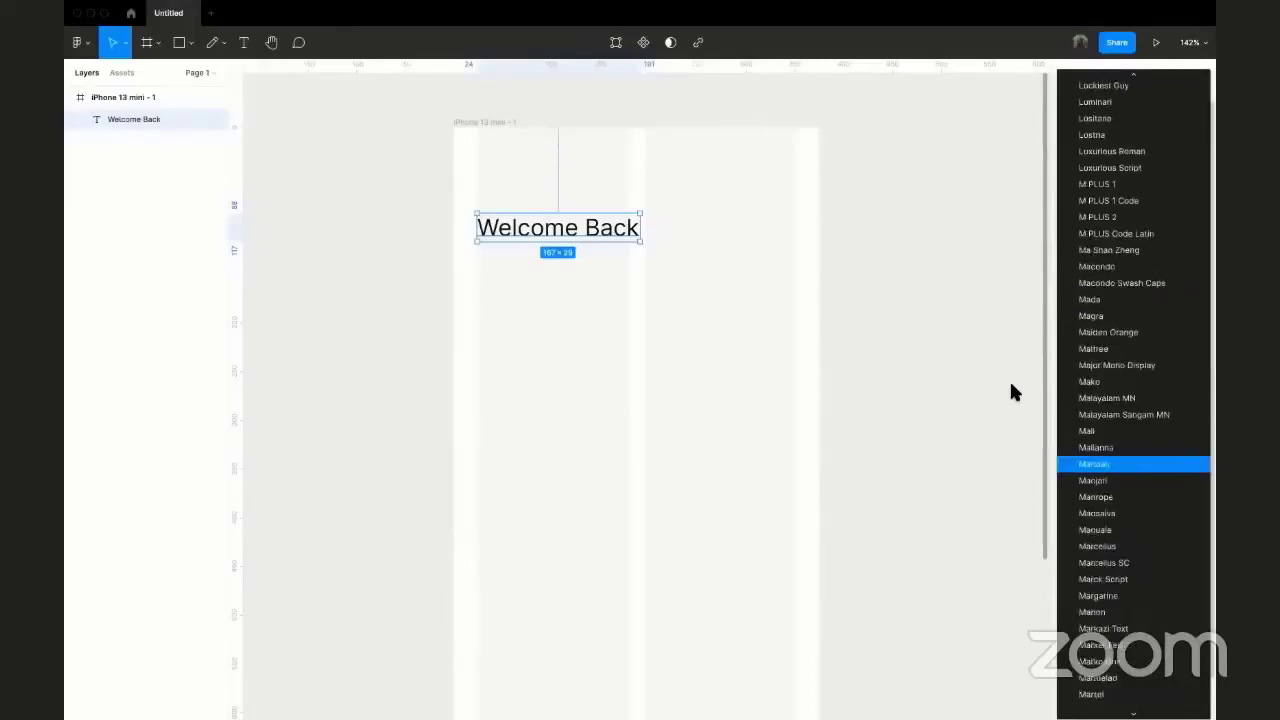
left_click(1107, 497)
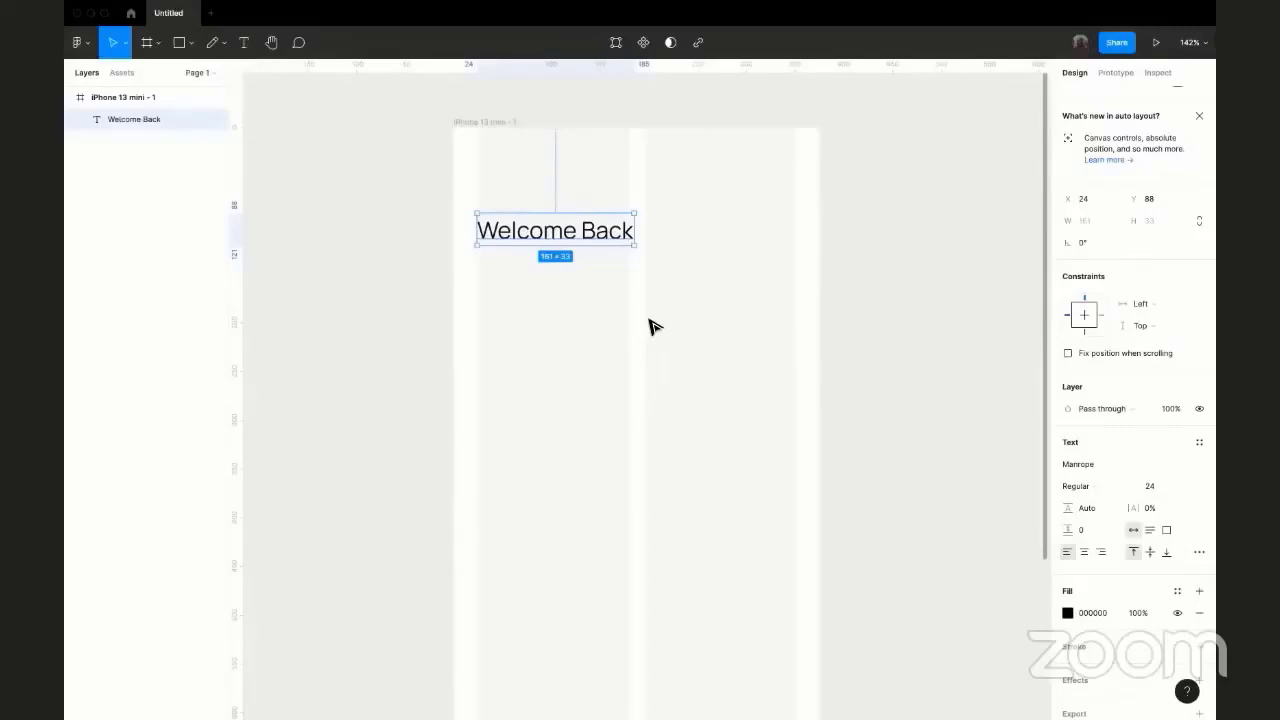
- Set the font weight of the "Welcome Back" heading to Bold
left_click(1127, 490)
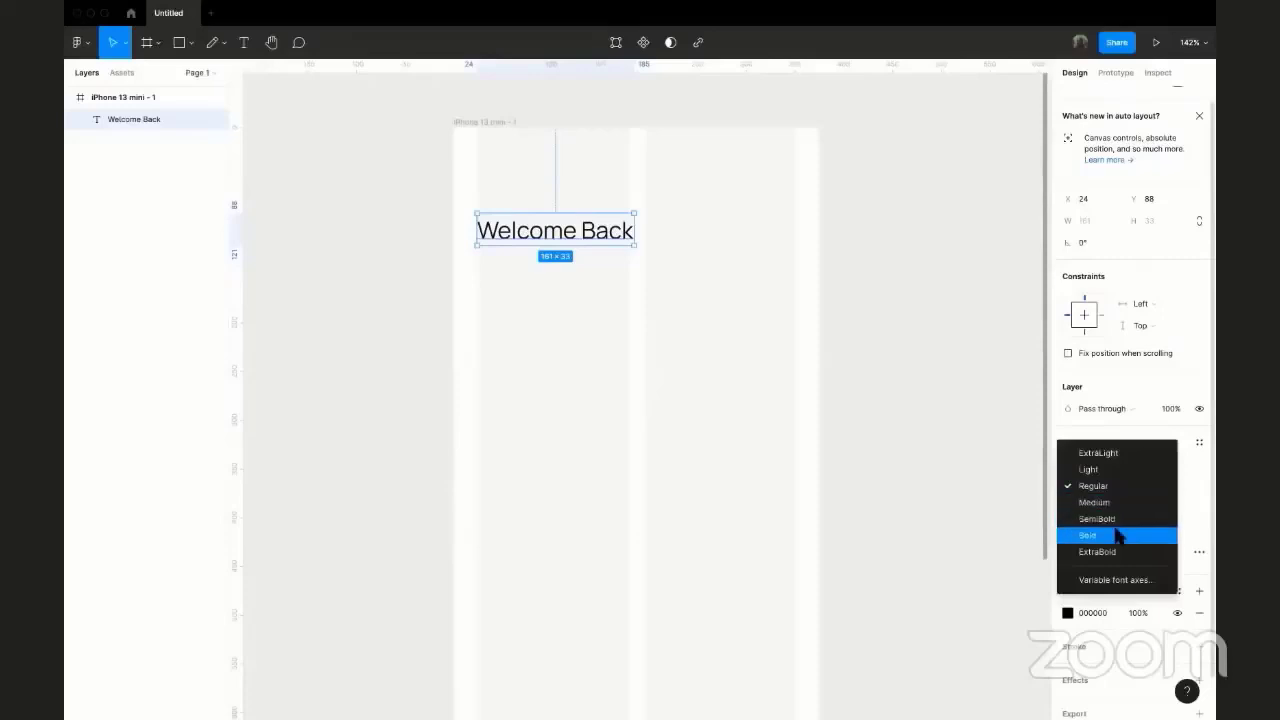
left_click(1115, 487)
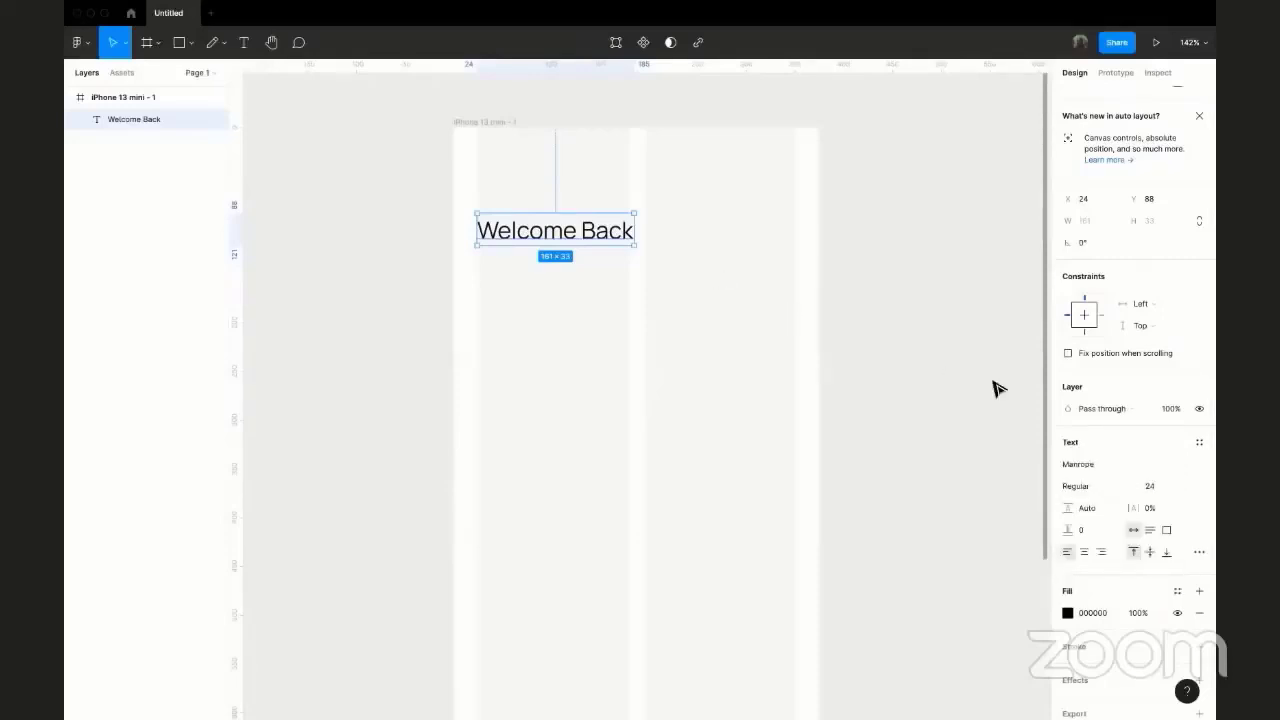
left_click(1107, 485)
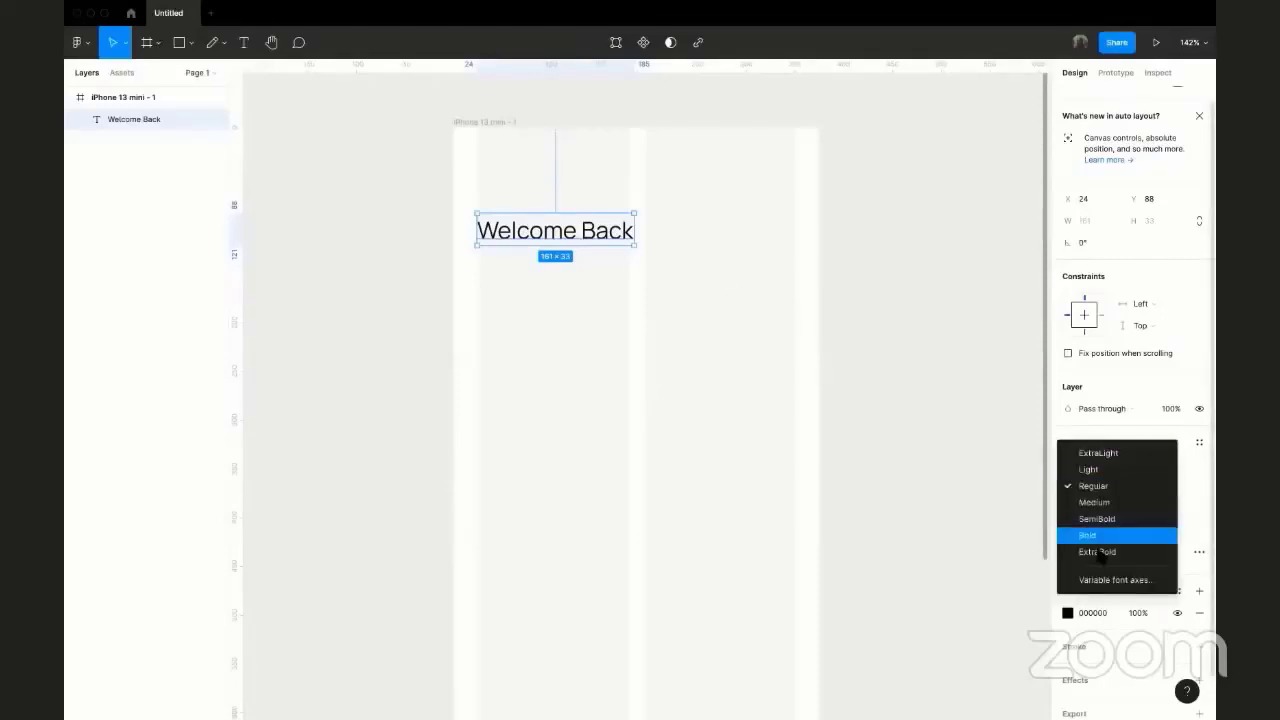
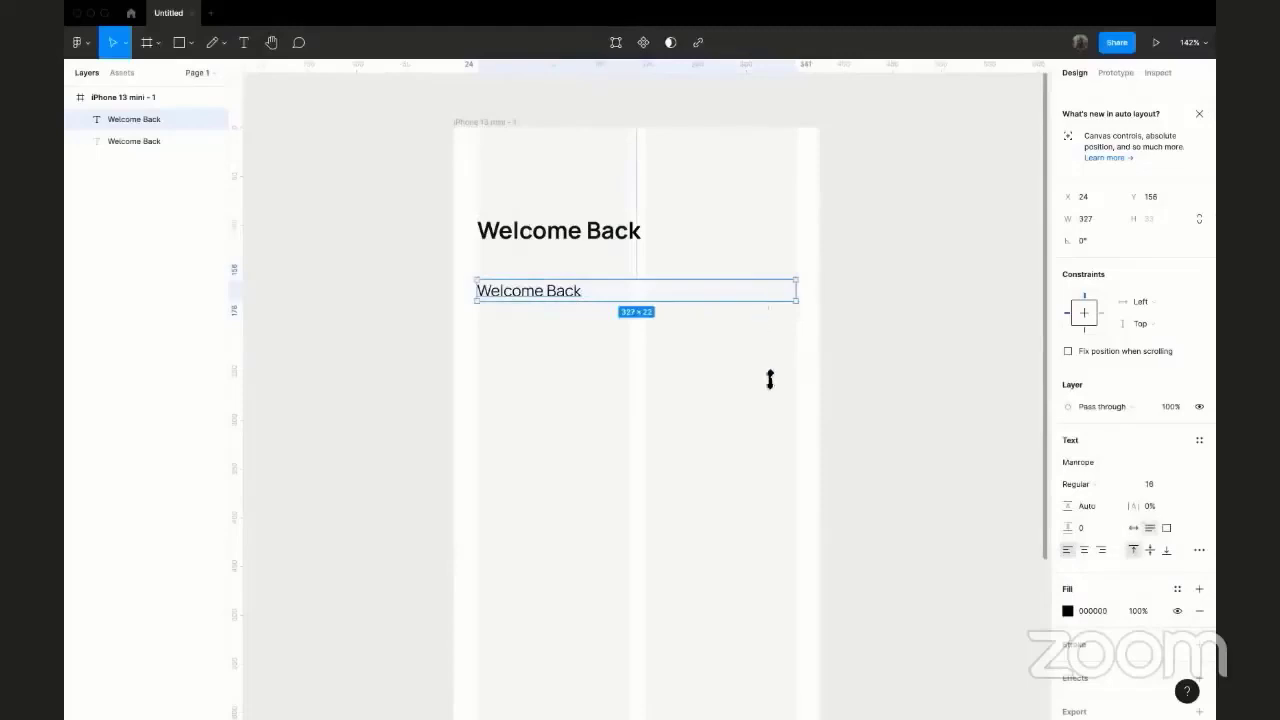
- Replace the copied "Welcome Back" text below the heading with about three lines of random filler letters starting "ckjwebciwurbv"
double_click(582, 308)
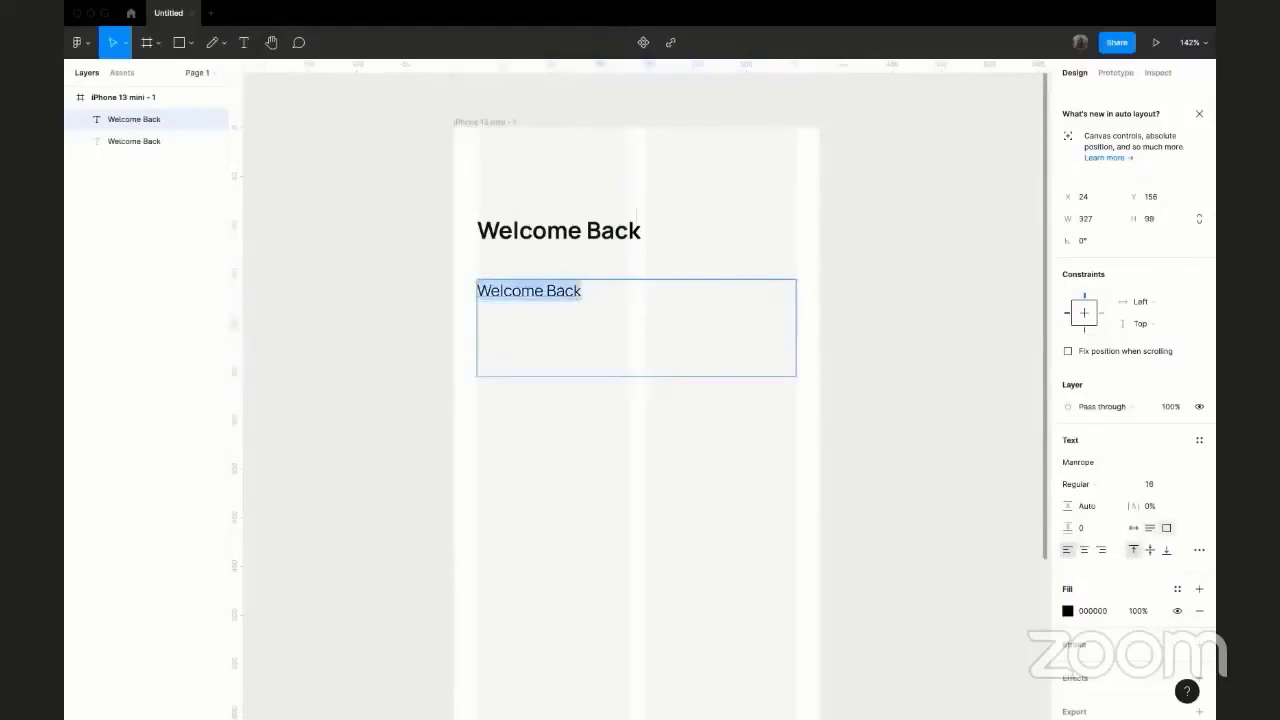
type("ckjwebciwurbvwenoirnviotbvneporibjvnerpotibnep")
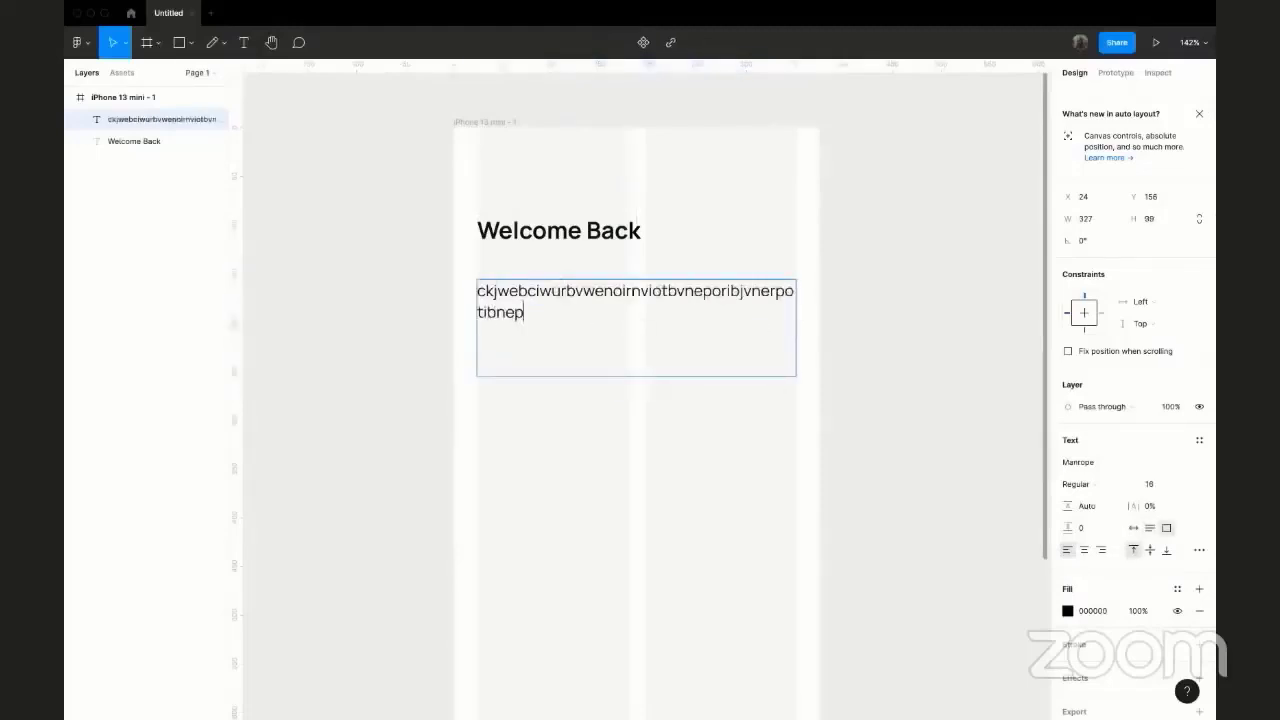
type("obnwibnreoibvneoibnvoiweoirbnvoirbnvowienvi")
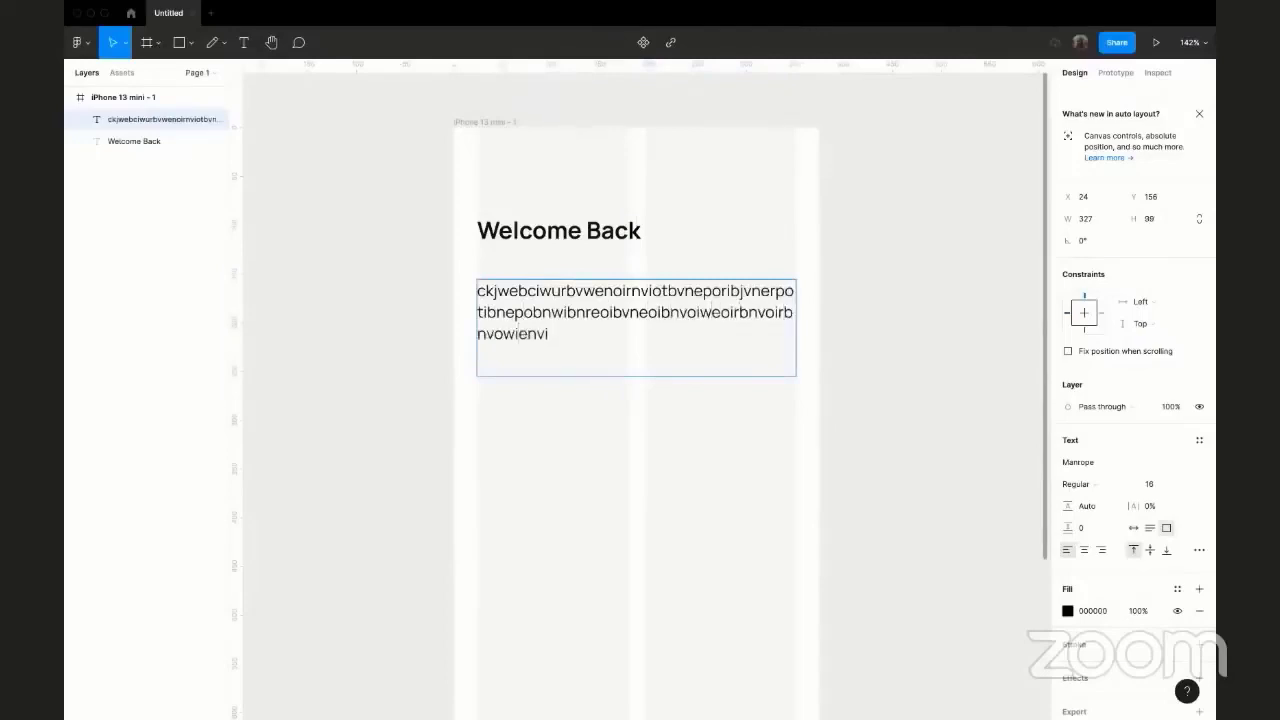
key("Escape")
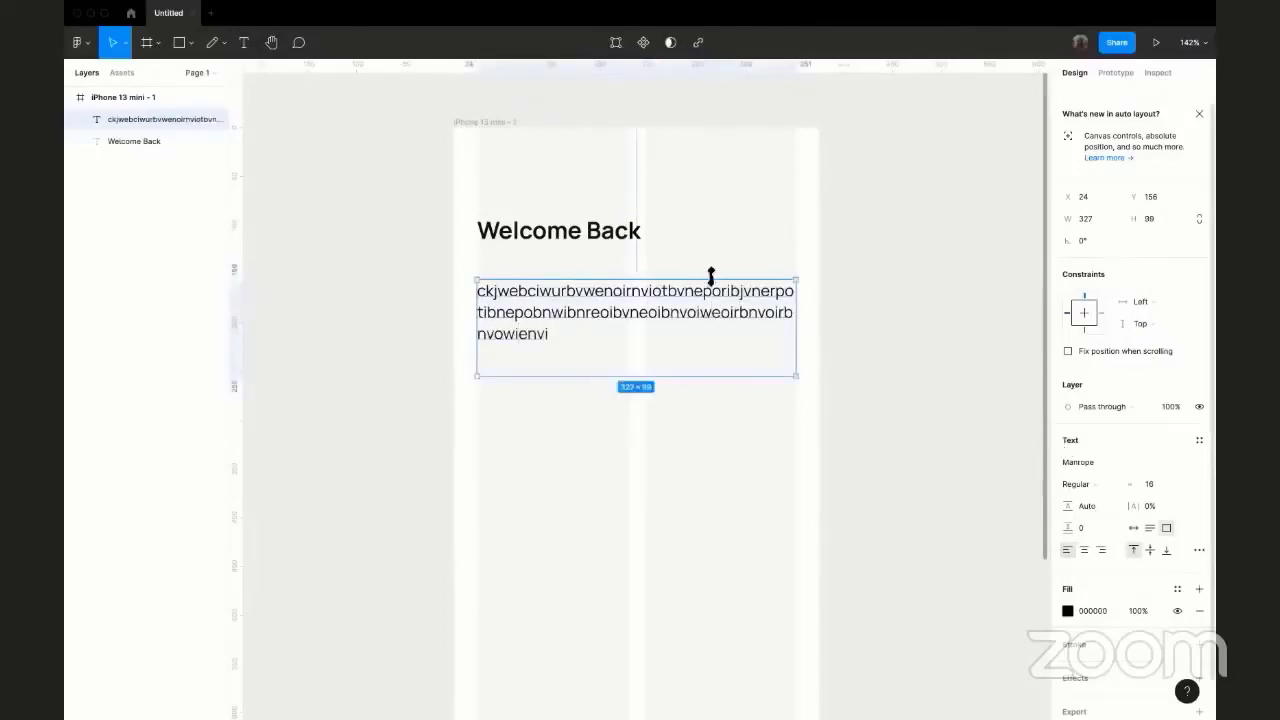
- Try a line height of 32 on the filler paragraph, then raise it to 56
scroll(500, 186, "up", 10)
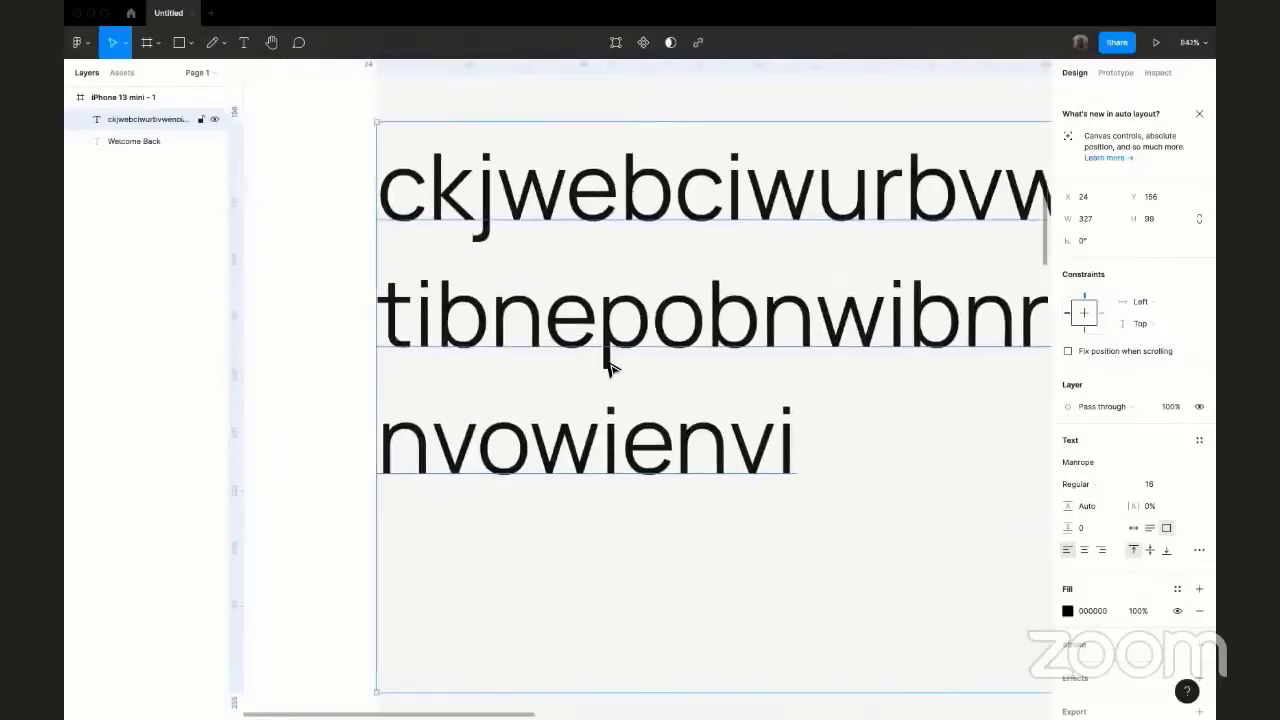
scroll(565, 197, "down", 2)
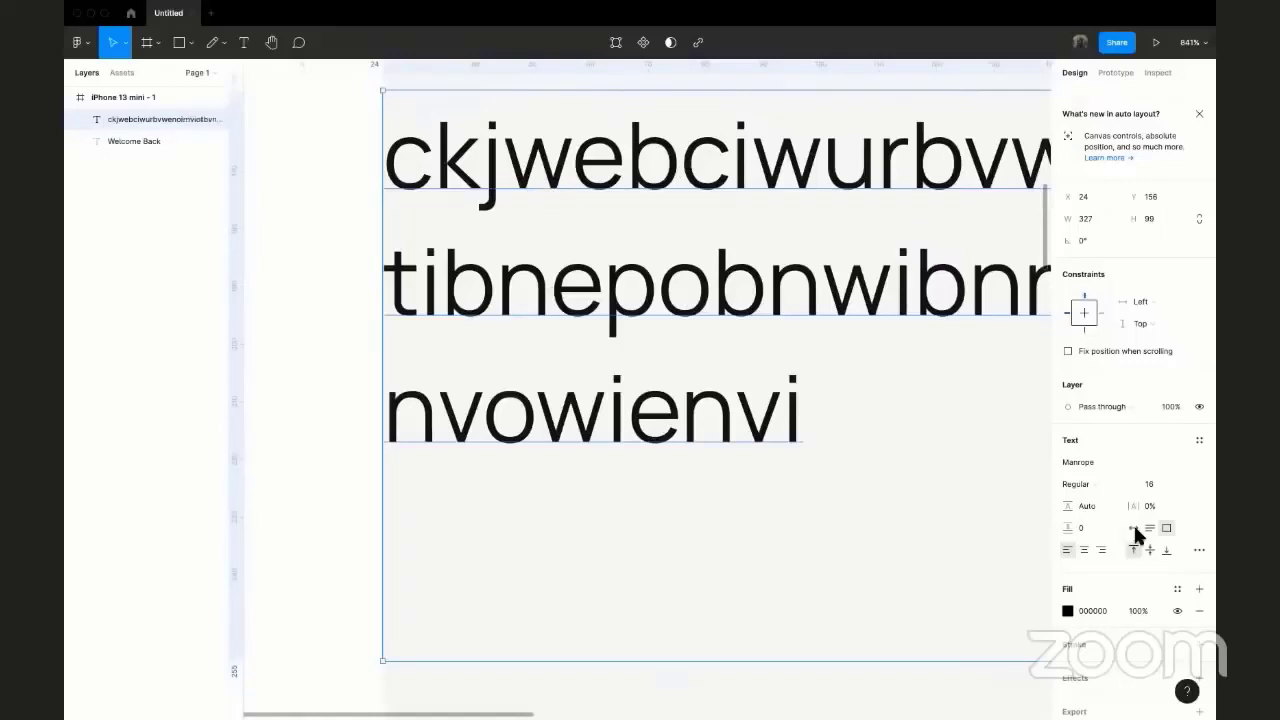
left_click(1088, 506)
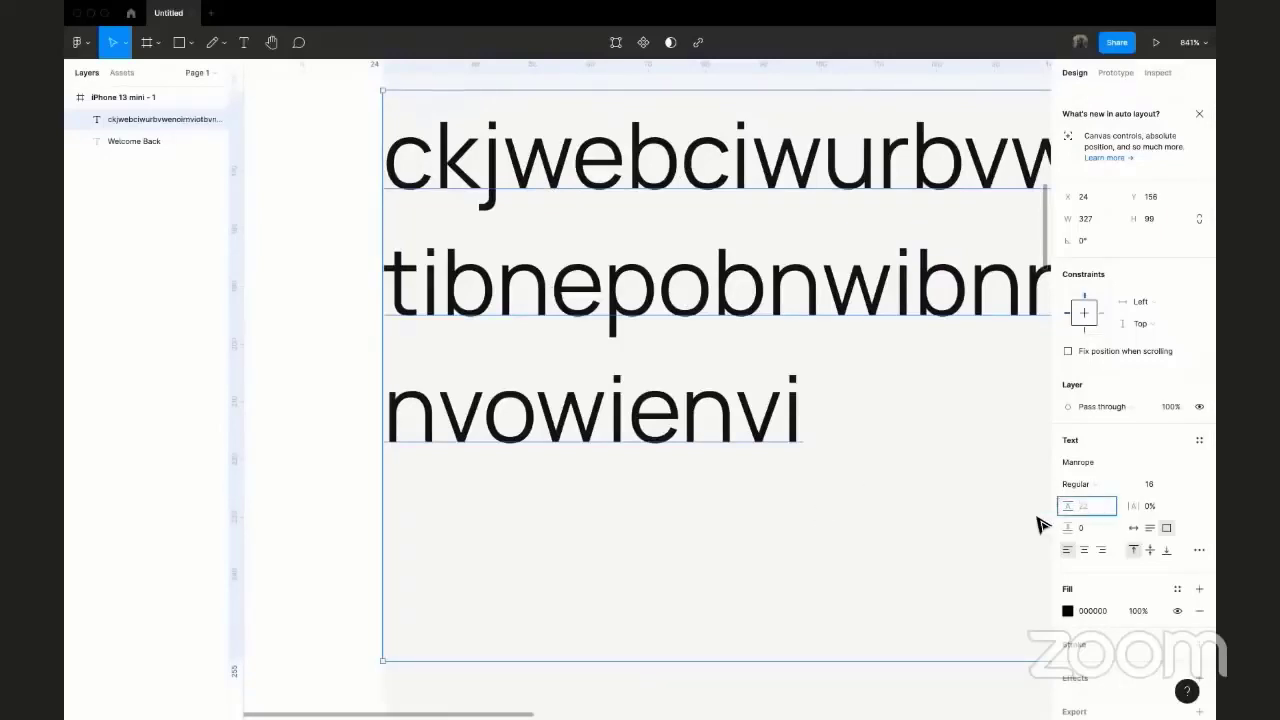
type("32")
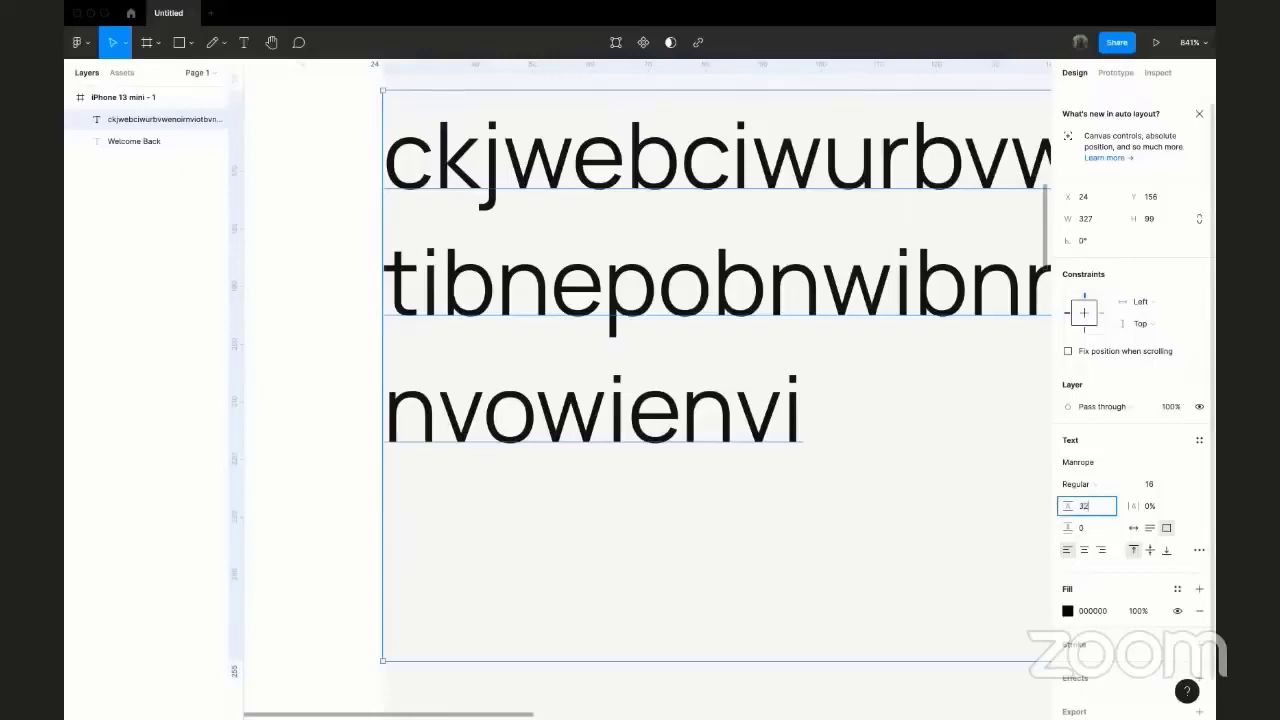
key("Return")
scroll(715, 395, "down", 10, "ctrl")
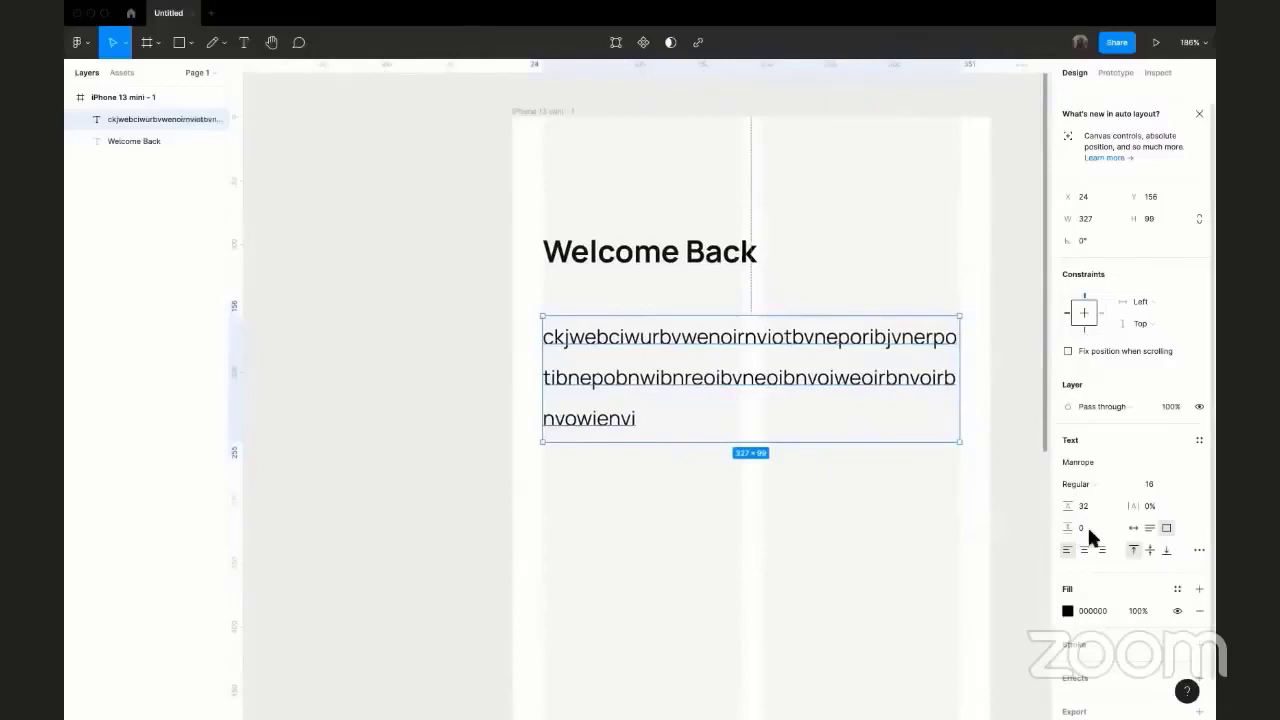
type("36")
key("Return")
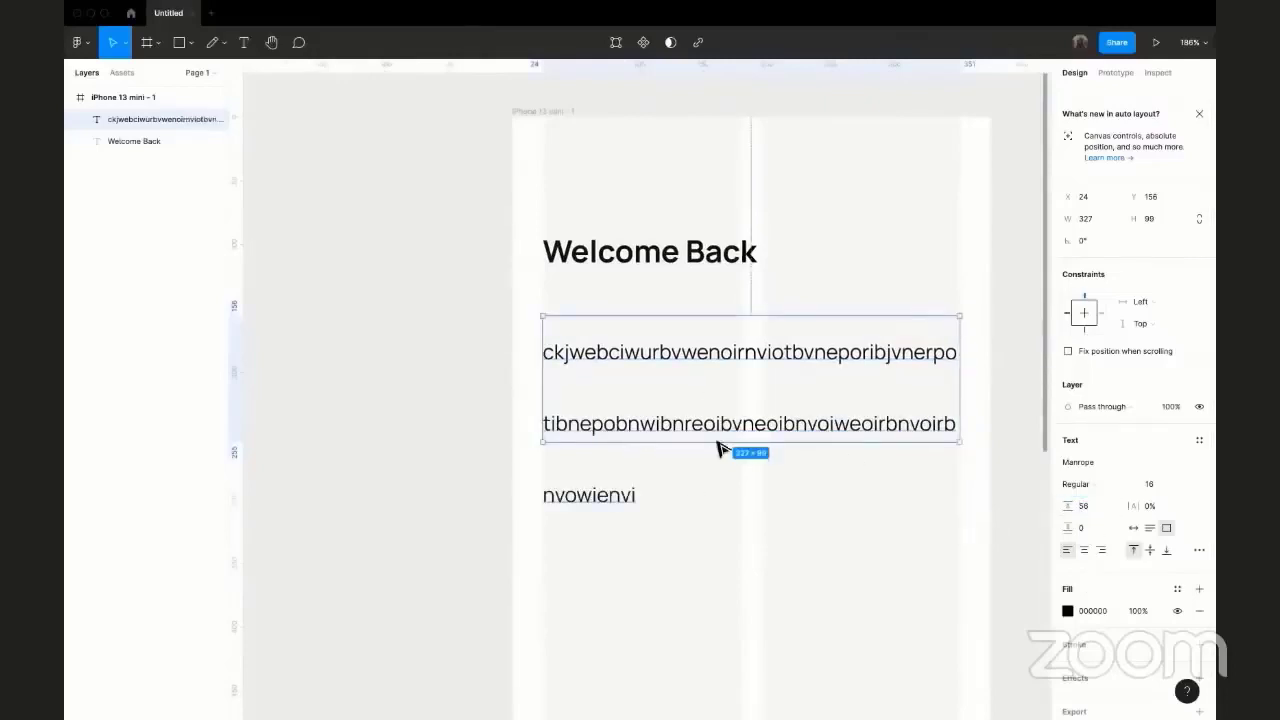
- Set the filler paragraph's line height to twice its font size by entering 16*2
left_click(1087, 506)
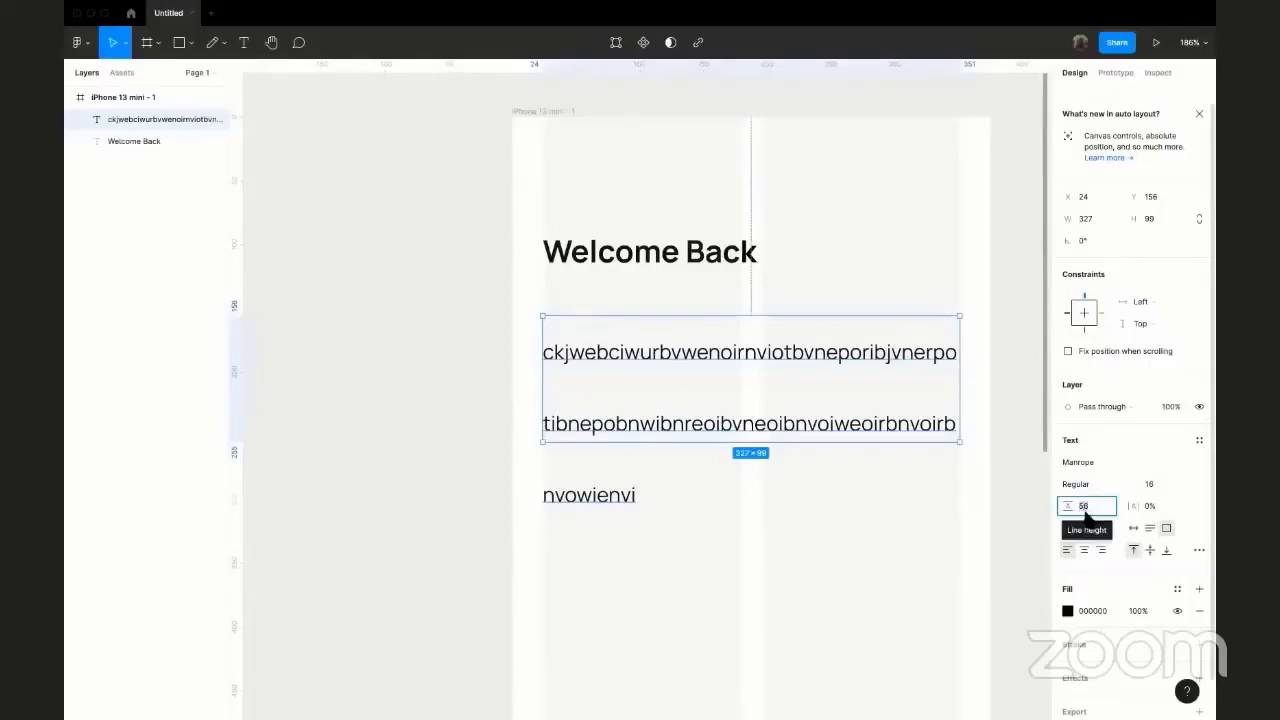
type("8")
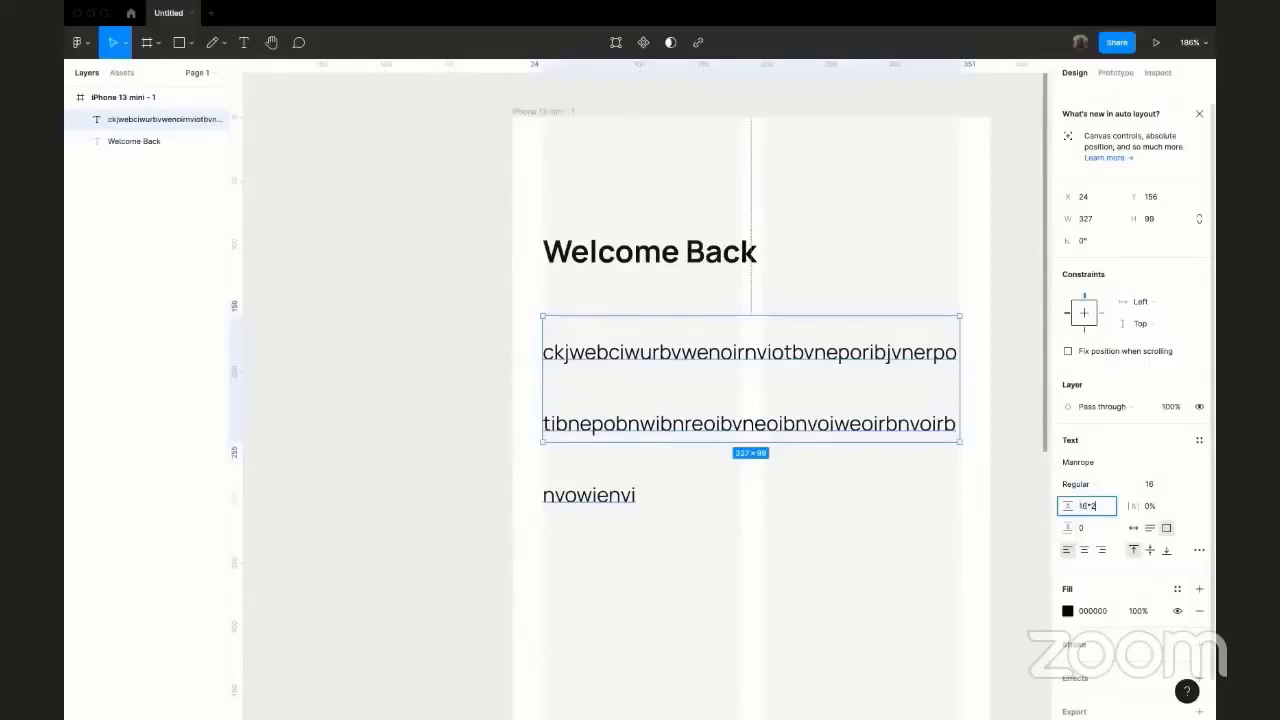
key("Return")
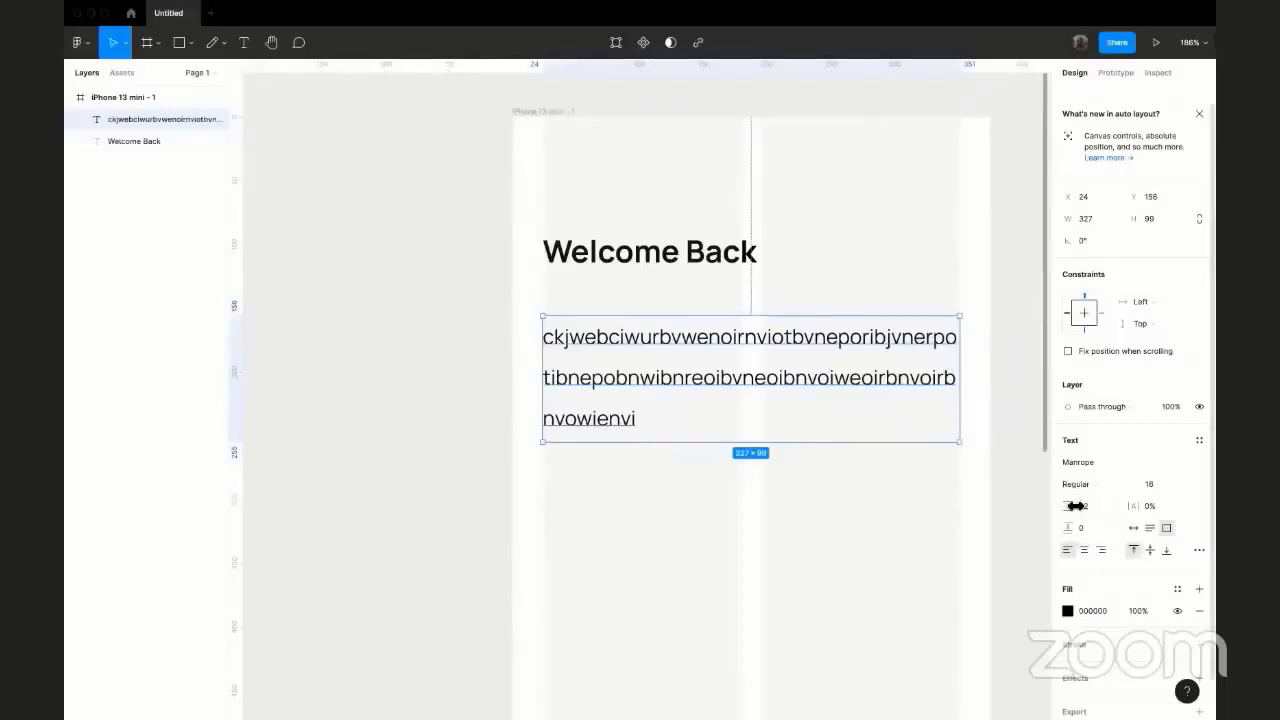
- Try a tight line height of 14 on the filler paragraph, then raise it gradually to 32
left_click_drag(1091, 503, 1077, 503)
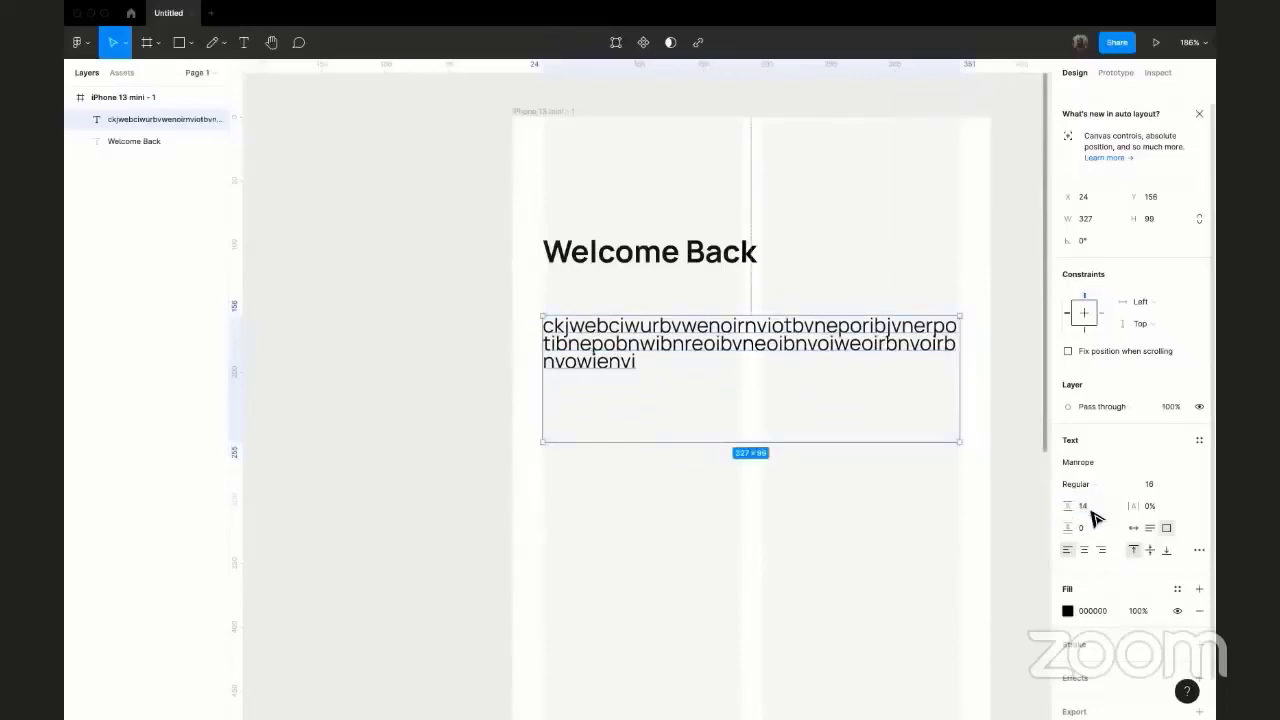
scroll(537, 380, "up", 10)
scroll(774, 451, "down", 5)
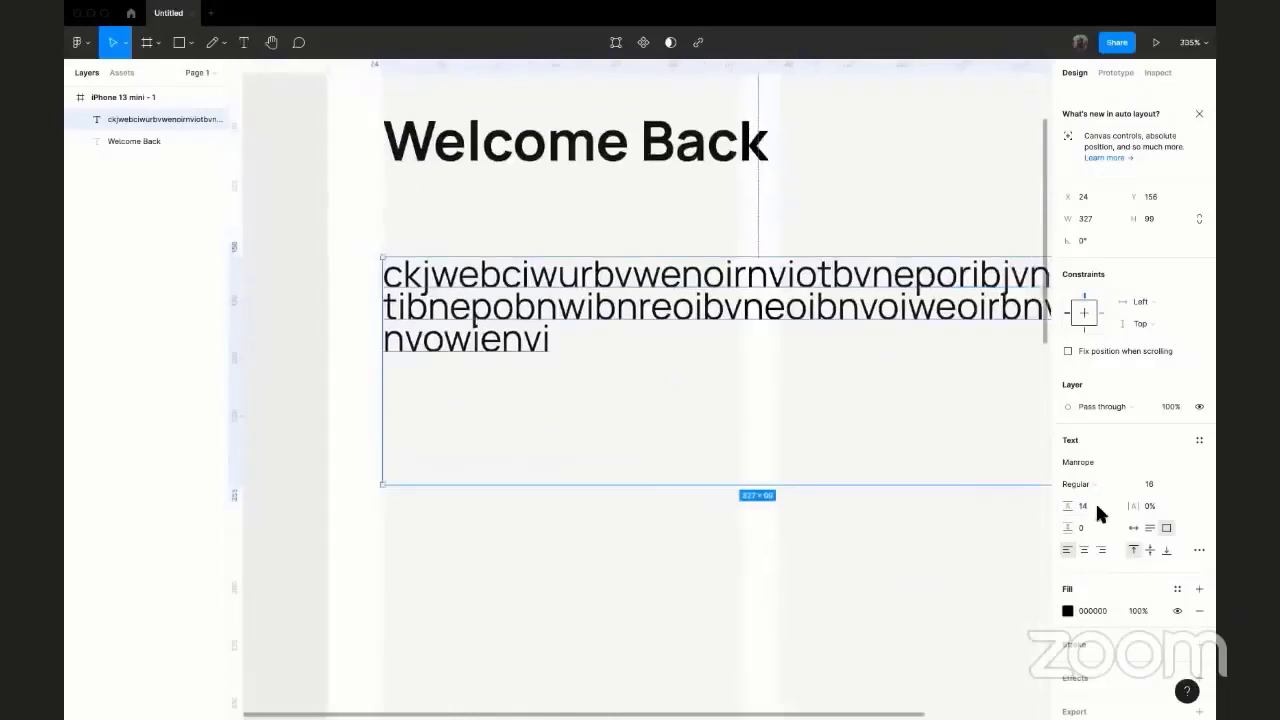
left_click(1090, 504)
key("Up")
key("Up")
key("Up")
key("Up")
key("Up")
key("Up")
key("Up")
key("Up")
key("Up")
key("Up")
key("Up")
key("Up")
key("Up")
key("Up")
key("Up")
key("Up")
key("Up")
key("Up")
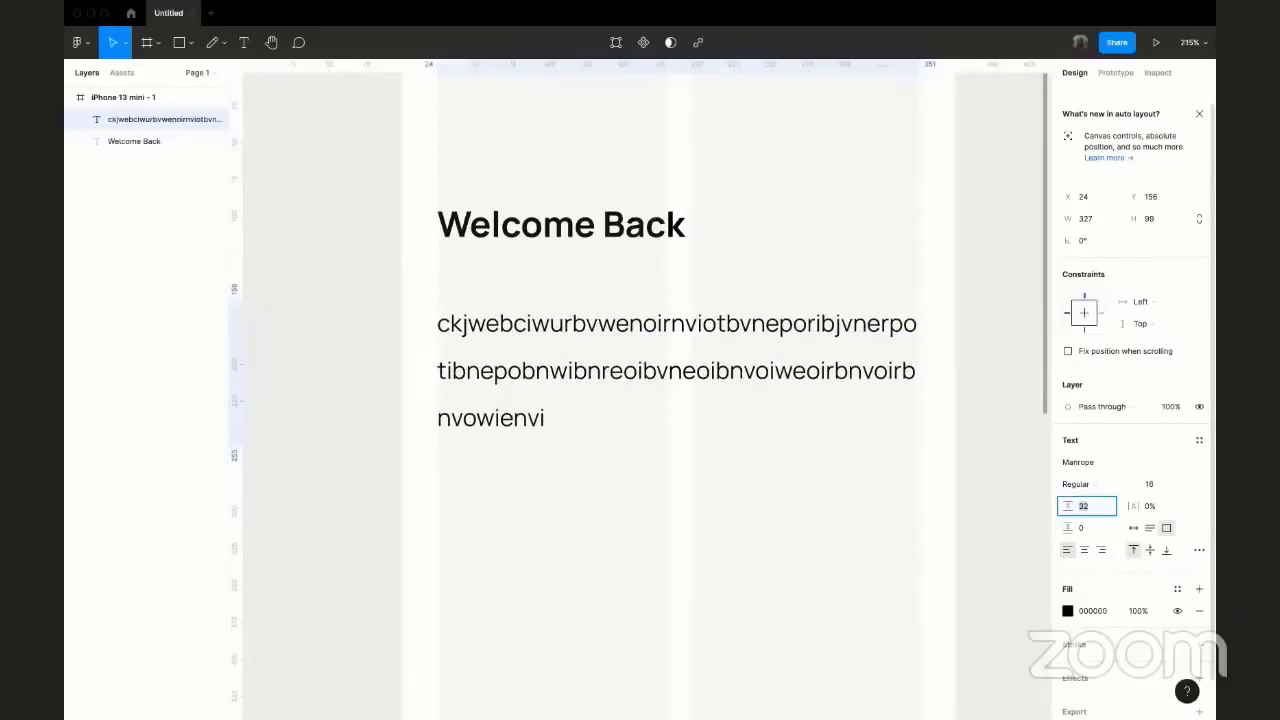
key("Return")
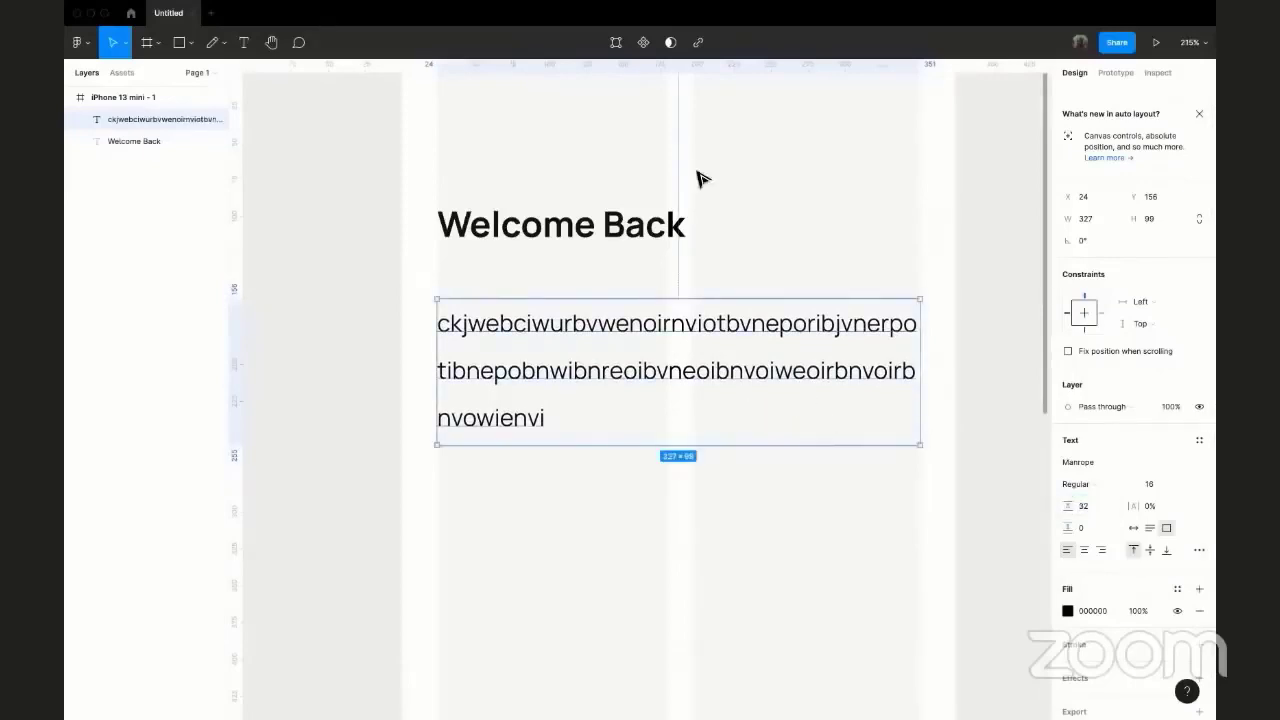
- Delete the filler paragraph below the "Welcome Back" heading
key("Delete")
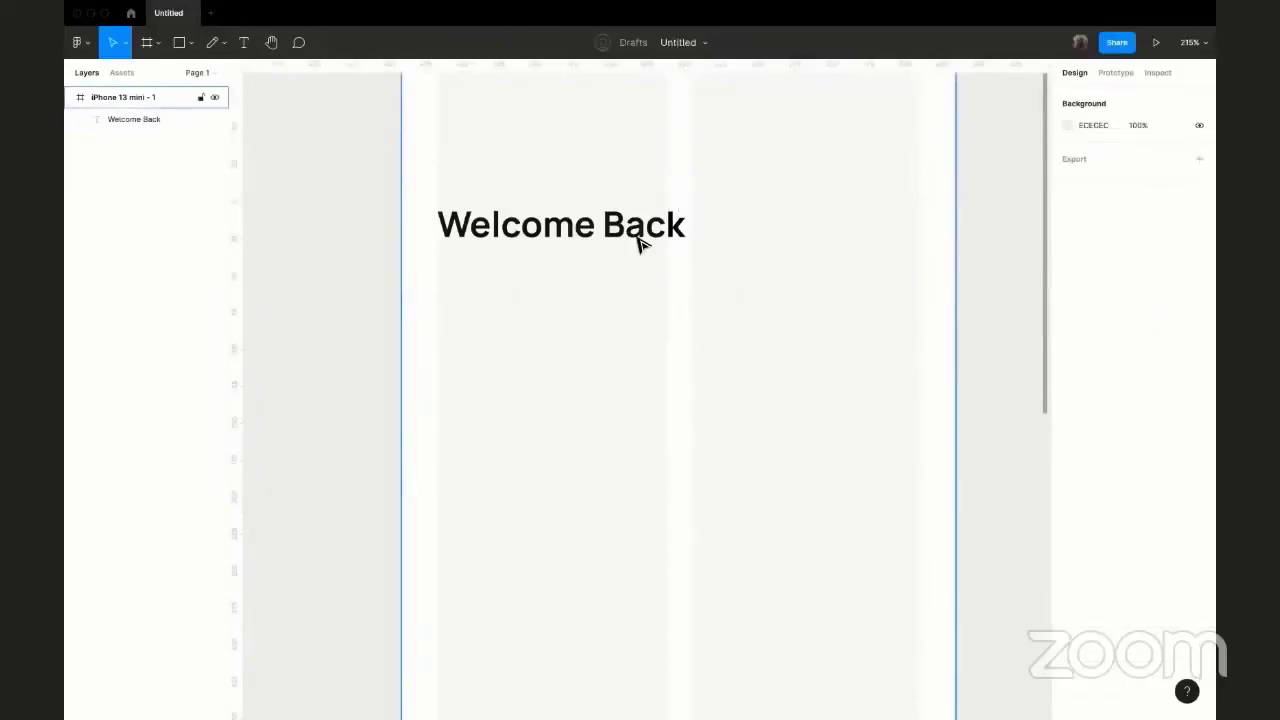
- Set the letter spacing of the "Welcome Back" heading to 30%
left_click(640, 243)
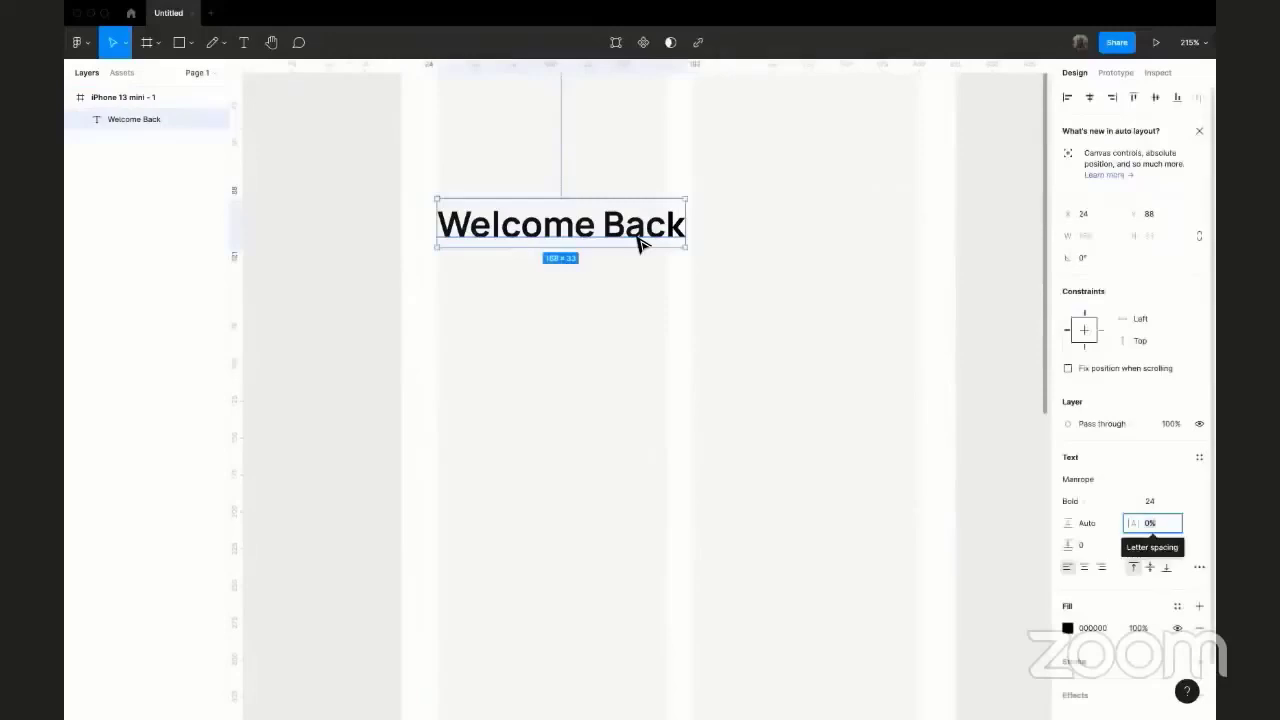
left_click(1152, 526)
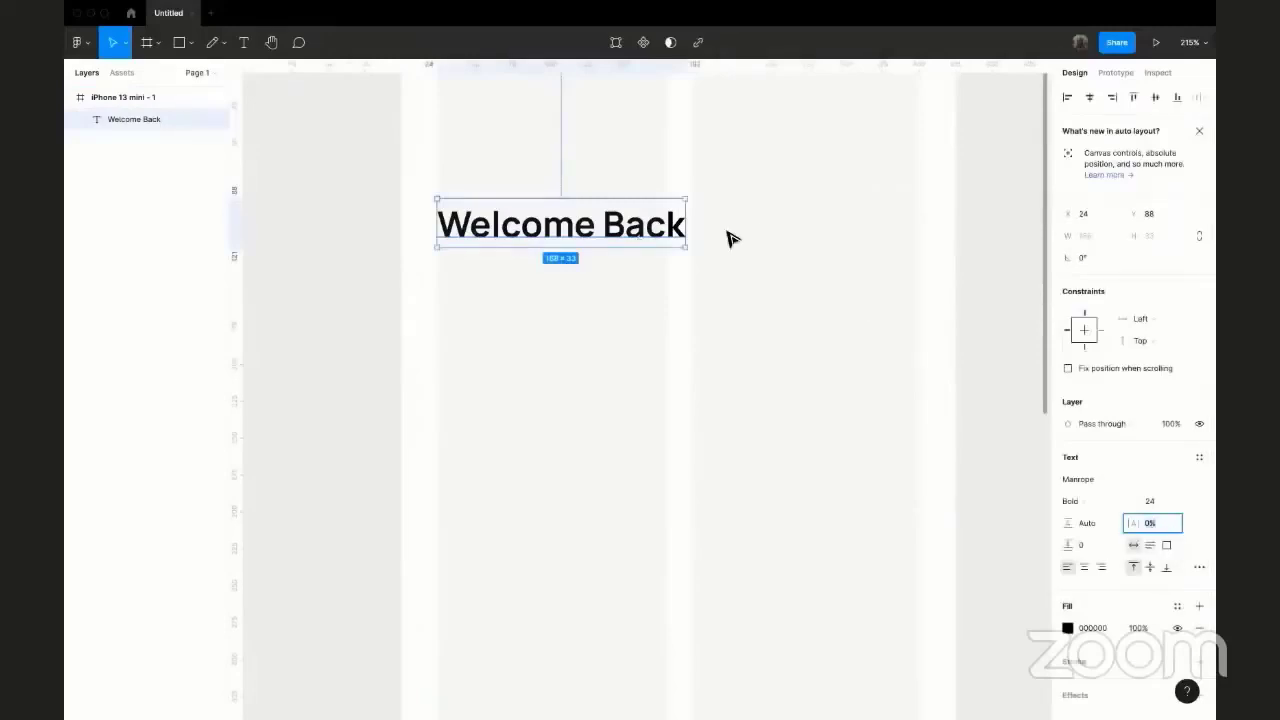
scroll(470, 210, "up", 3)
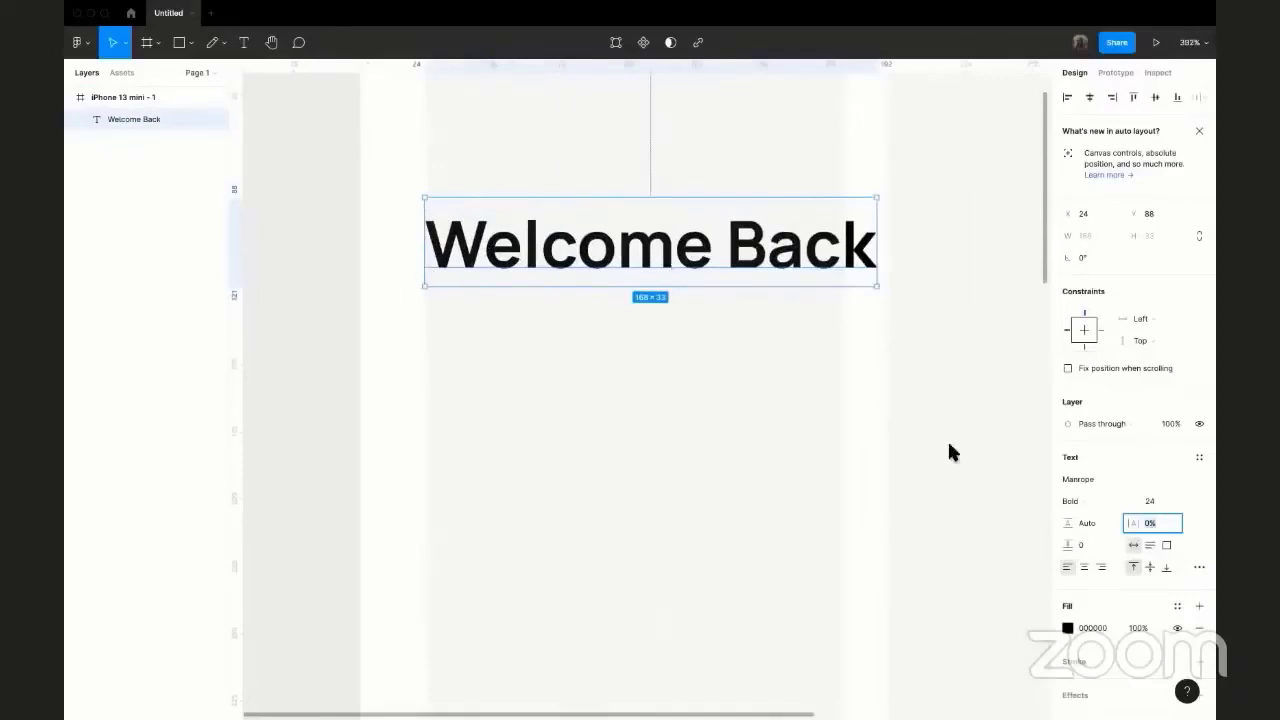
type("30")
key("Return")
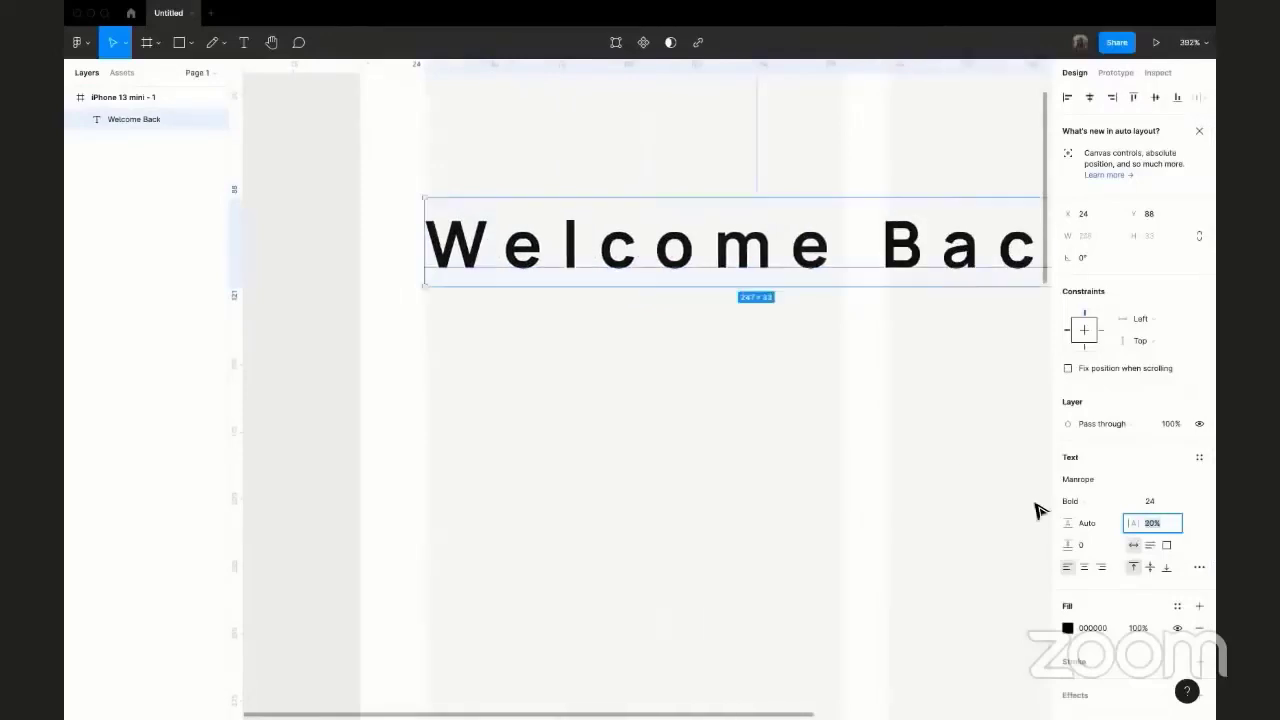
key("minus")
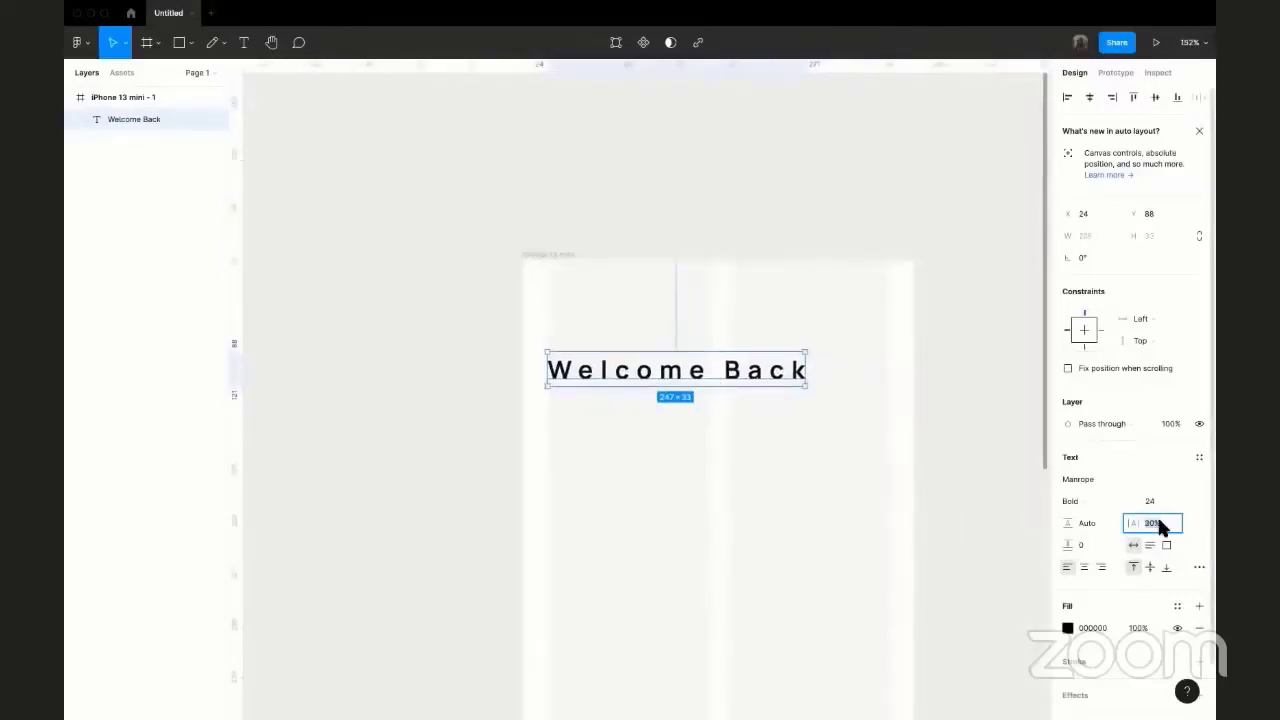
- Try letter spacings between 40% and -60% on the "Welcome Back" heading, then reset it to 0%
key("shift+Up")
key("shift+Up")
key("shift+Up")
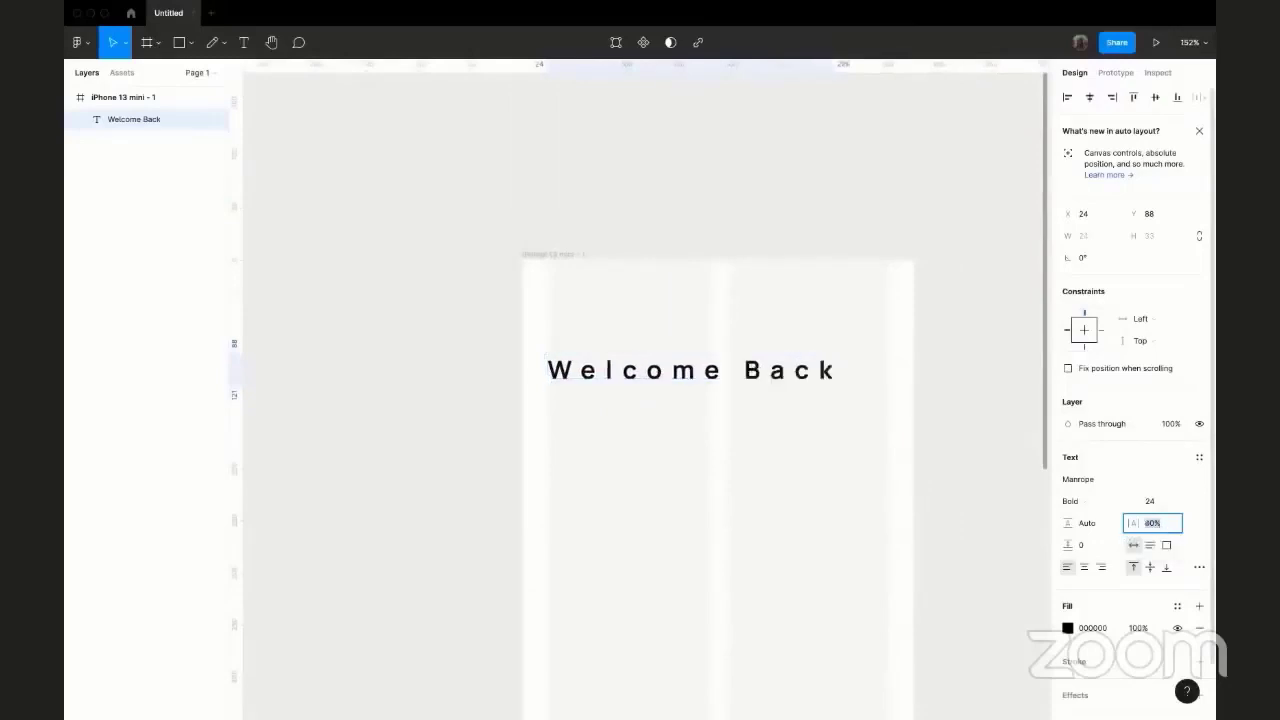
key("shift+Down")
key("shift+Down")
key("shift+Down")
key("shift+Down")
key("shift+Down")
key("shift+Down")
key("shift+Down")
key("shift+Down")
key("shift+Down")
key("shift+Down")
key("shift+Down")
key("shift+Down")
key("shift+Down")
key("shift+Down")
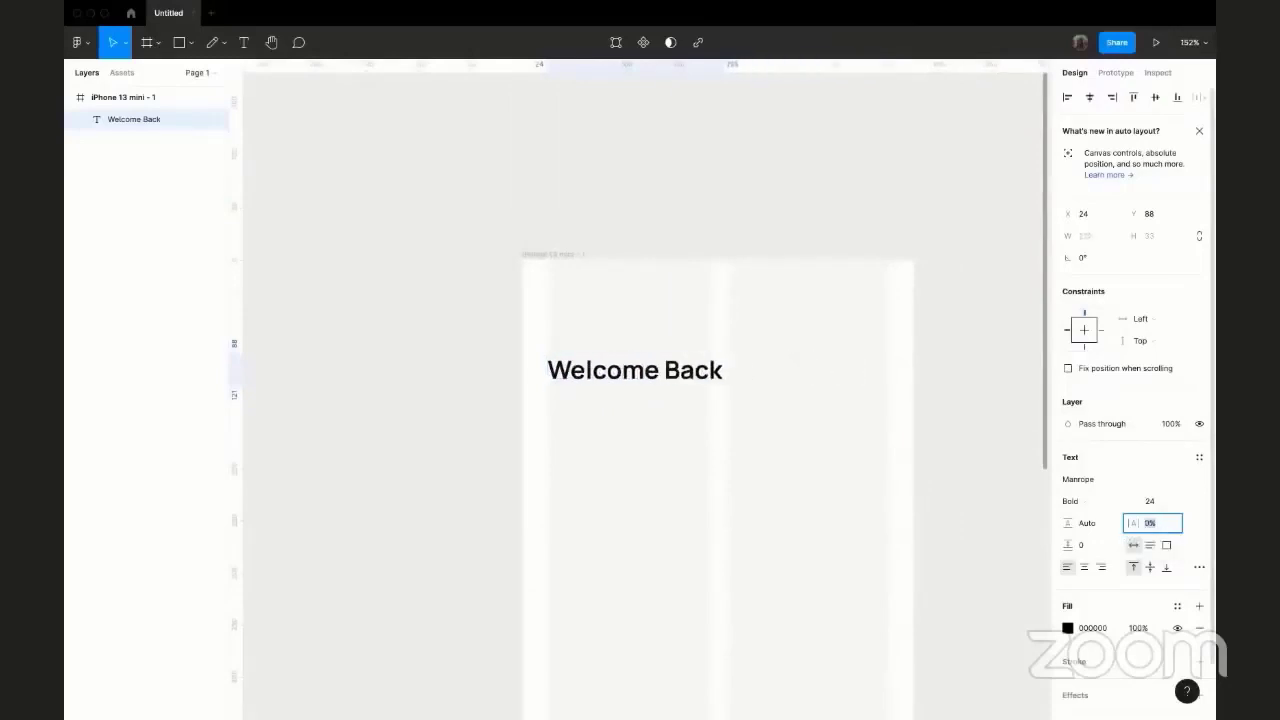
key("shift+Up")
key("shift+Up")
key("shift+Up")
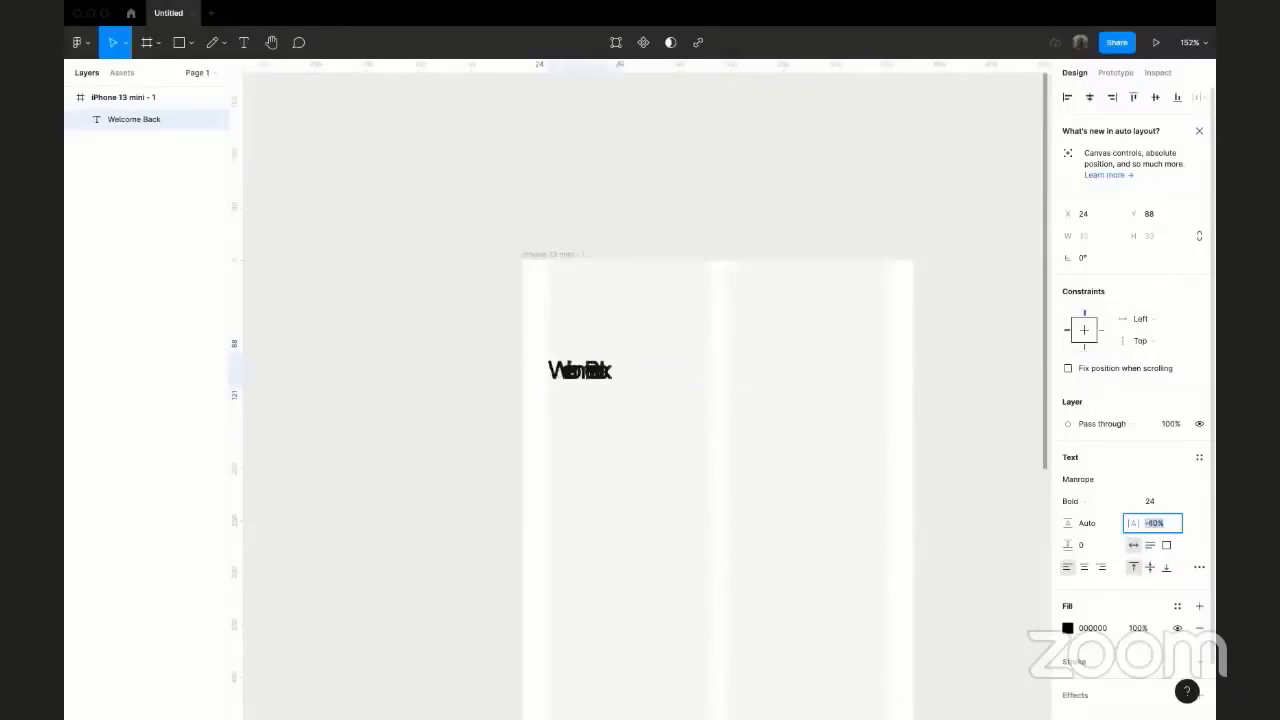
type("0")
key("Return")
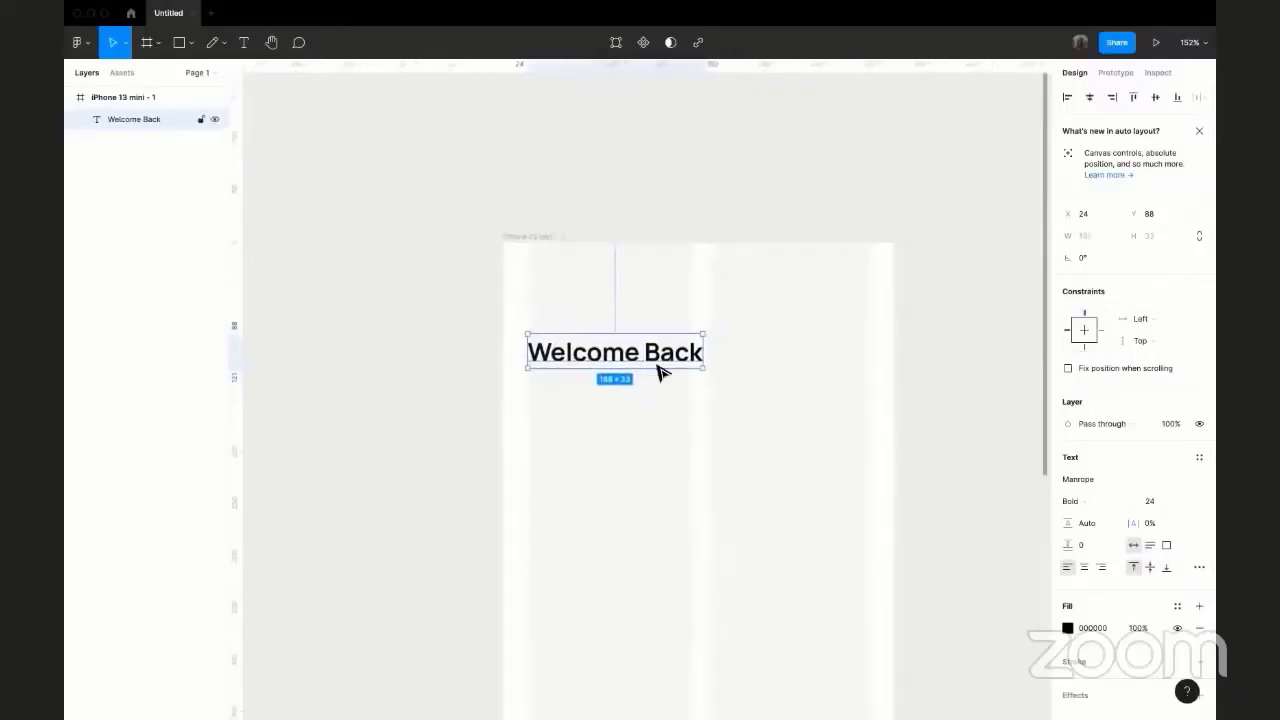
- Try a paragraph spacing of 28 on the "Welcome Back" heading, then undo it
scroll(663, 369, "up", 5)
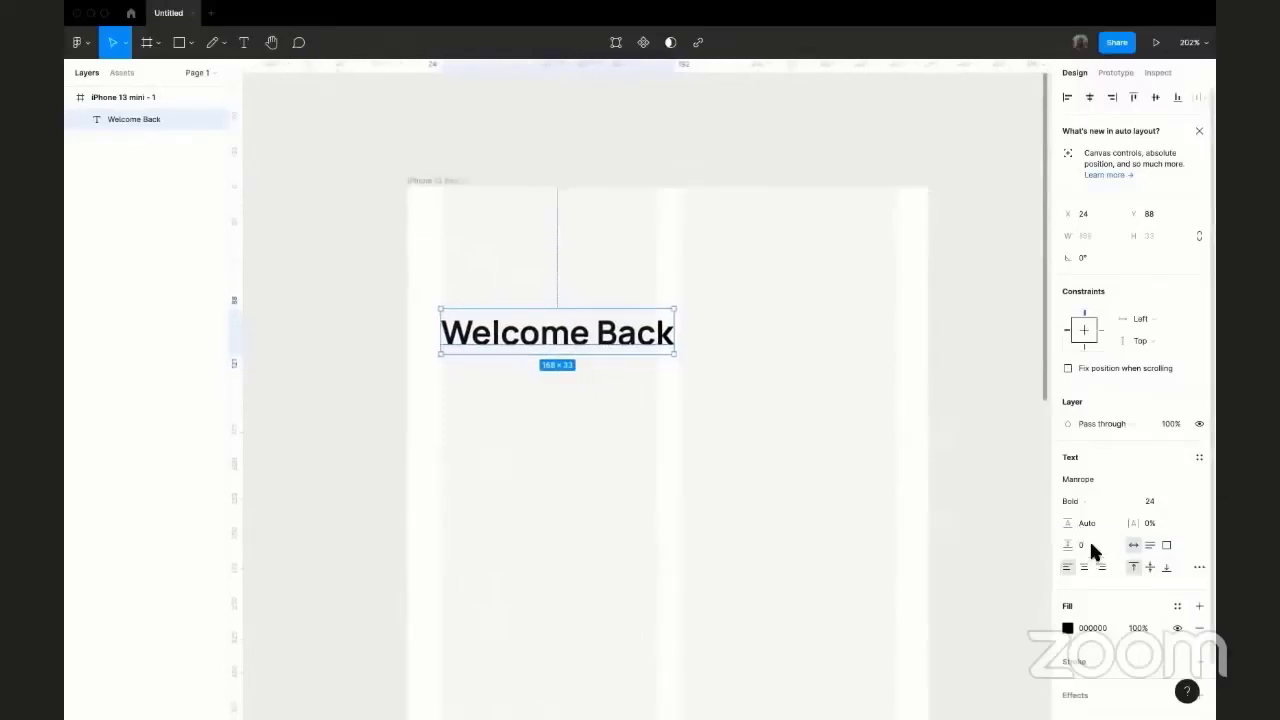
type("28")
key("Return")
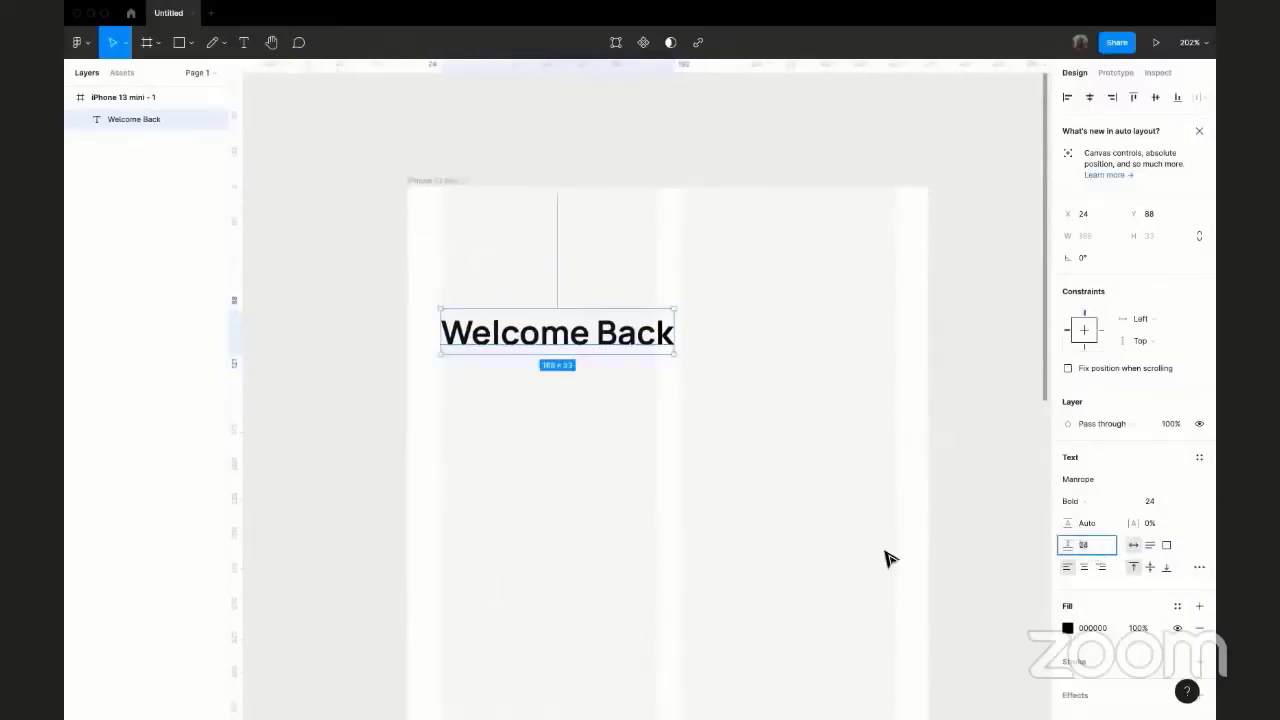
key("ctrl+z")
- Duplicate the "Welcome Back" heading and place the copy directly beneath the original, aligned to its left edge
scroll(768, 437, "down", 1)
scroll(768, 437, "right", 1)
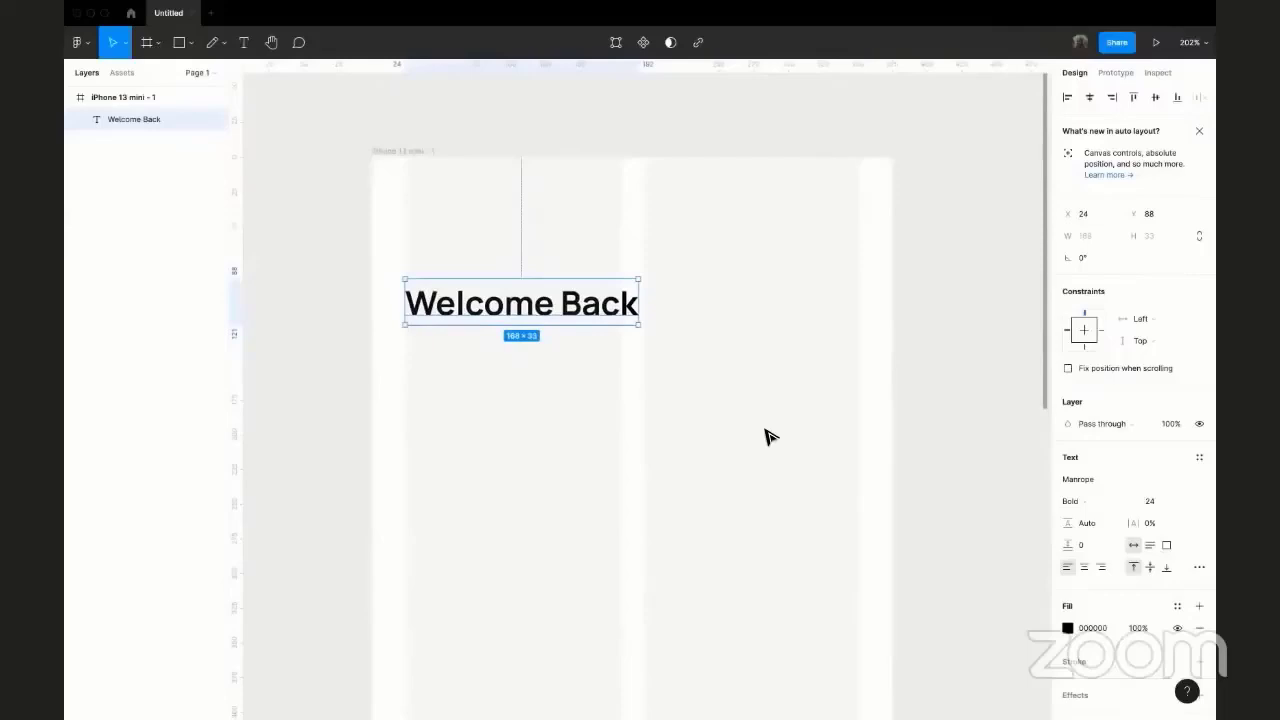
scroll(768, 437, "down", 2)
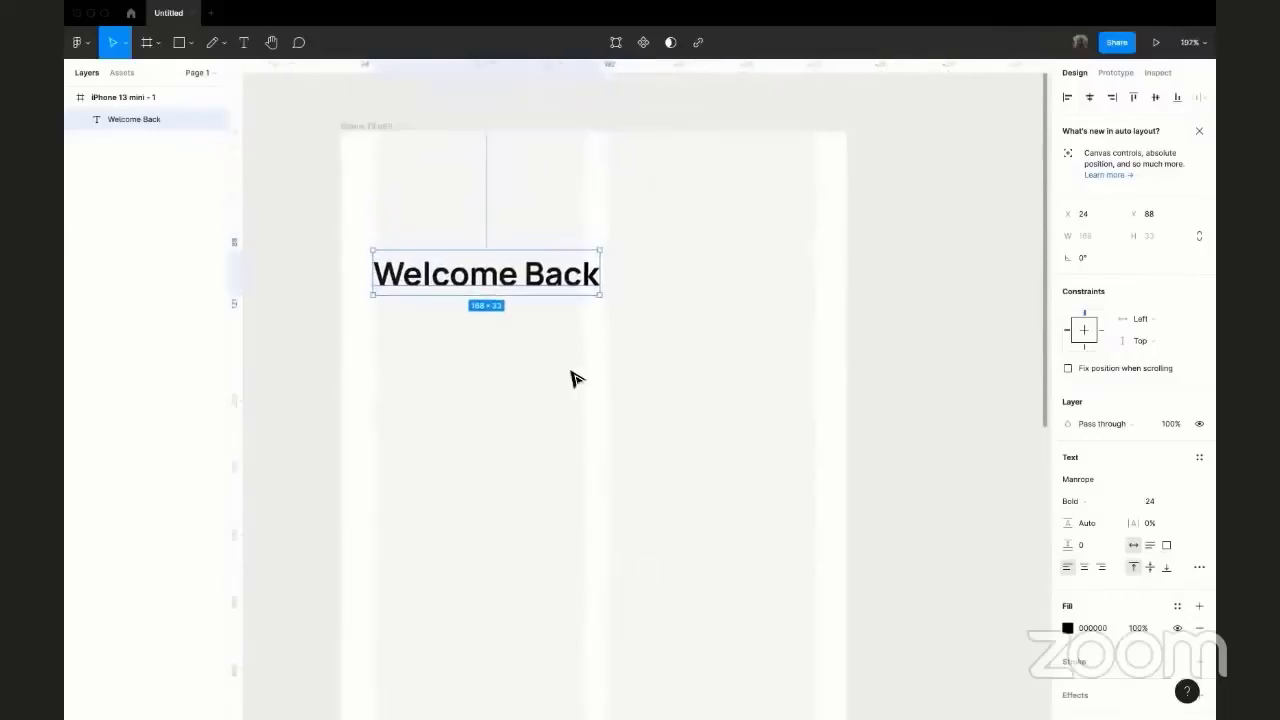
scroll(575, 378, "down", 1)
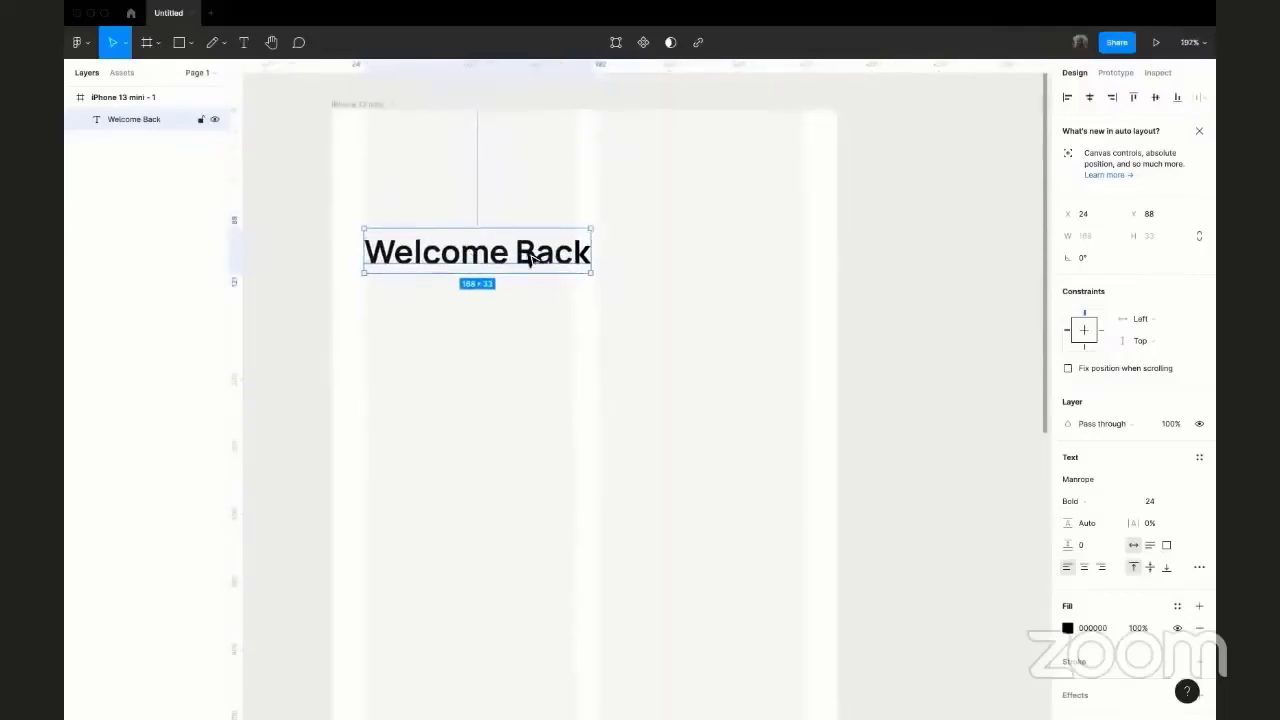
left_click_drag(472, 258, 478, 303)
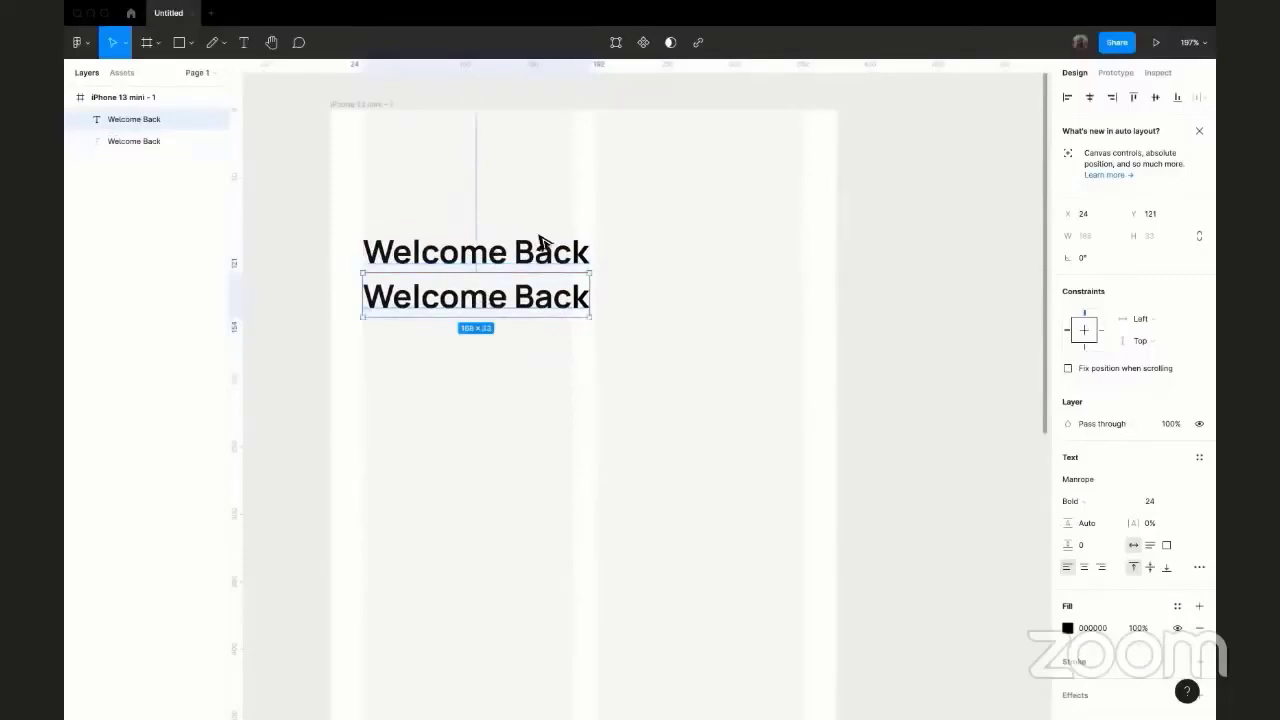
- Set the font size of the lower "Welcome Back" copy to 16
left_click(1156, 501)
type("18")
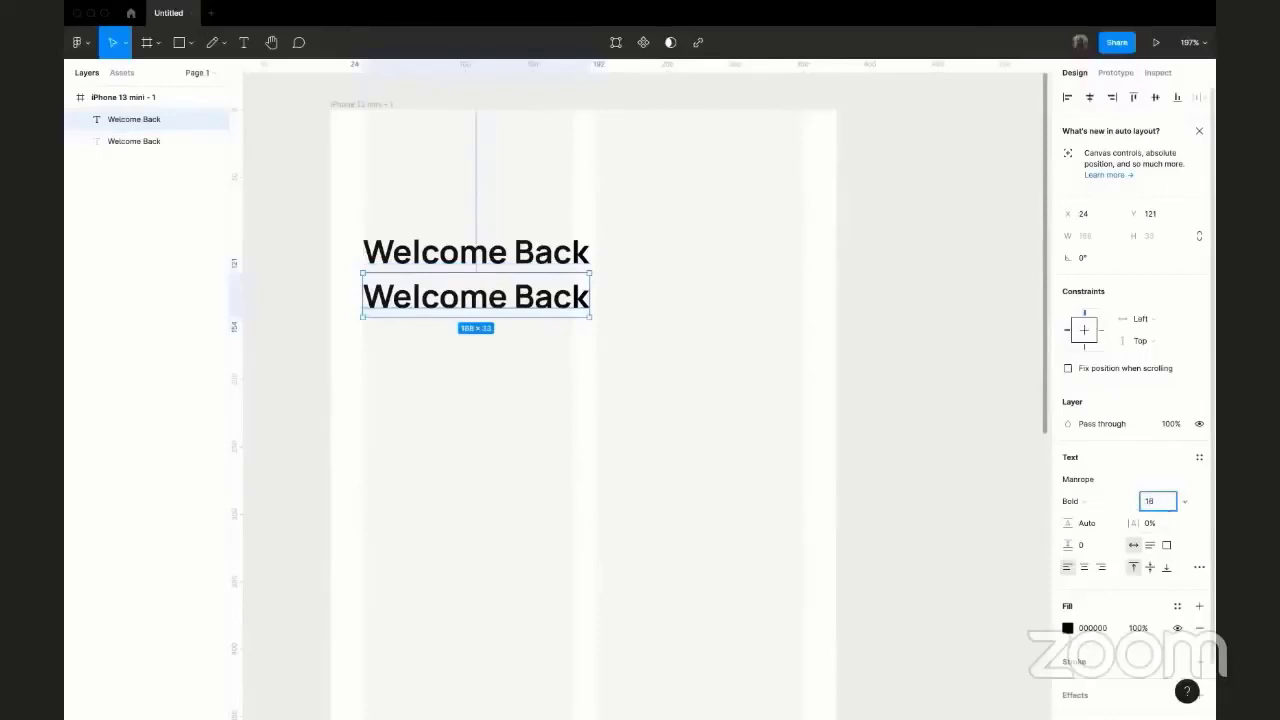
key("Return")
- Examine the available Manrope font weights for the heading and for its smaller copy
left_click(1103, 496)
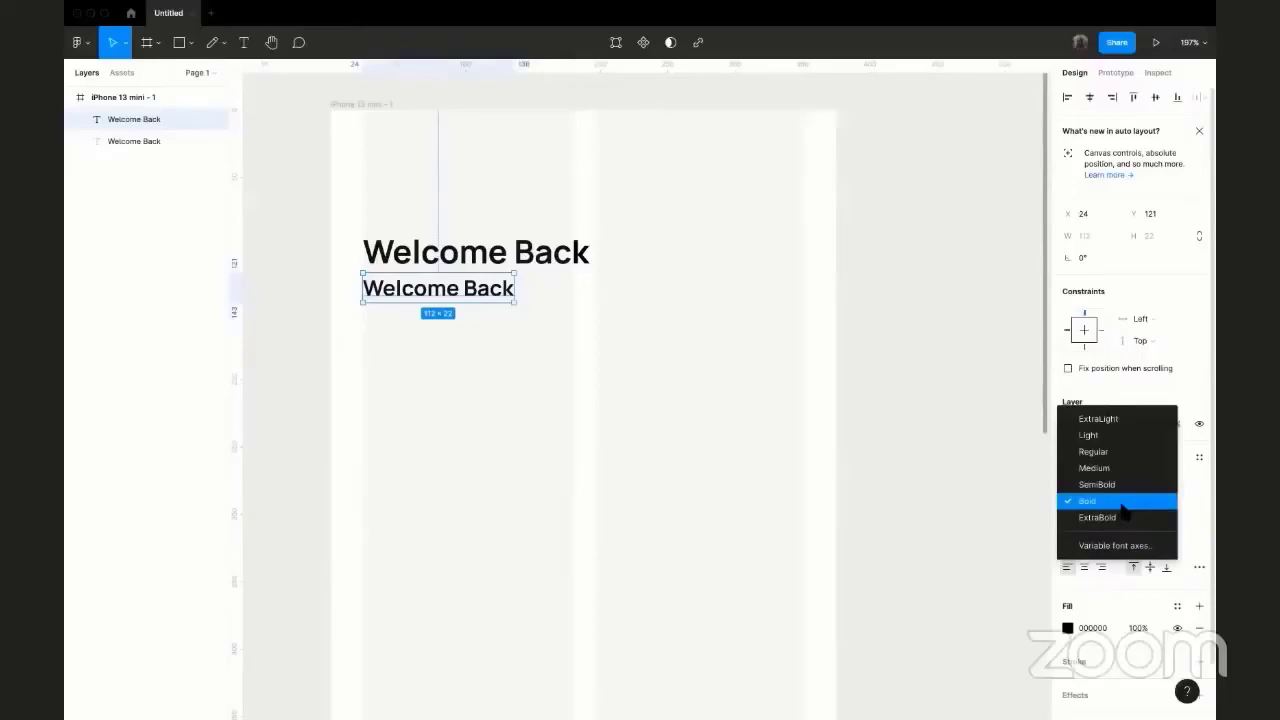
key("Up")
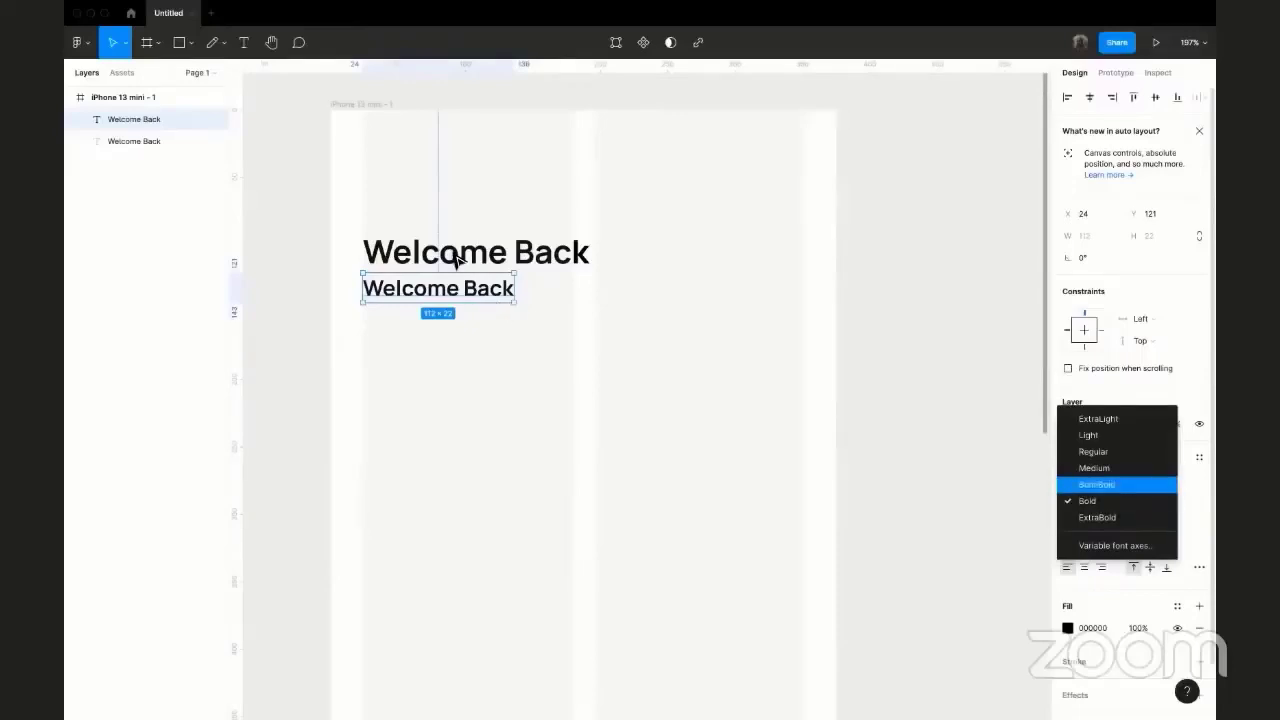
key("Escape")
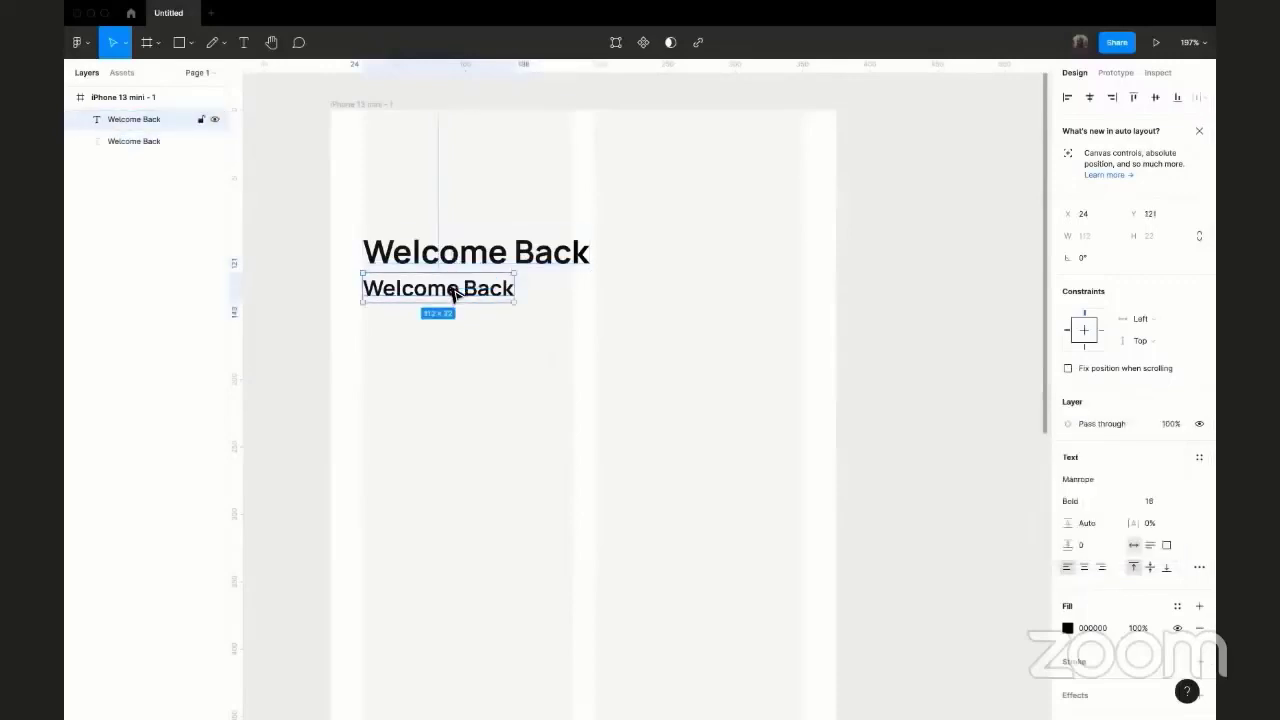
left_click(546, 266)
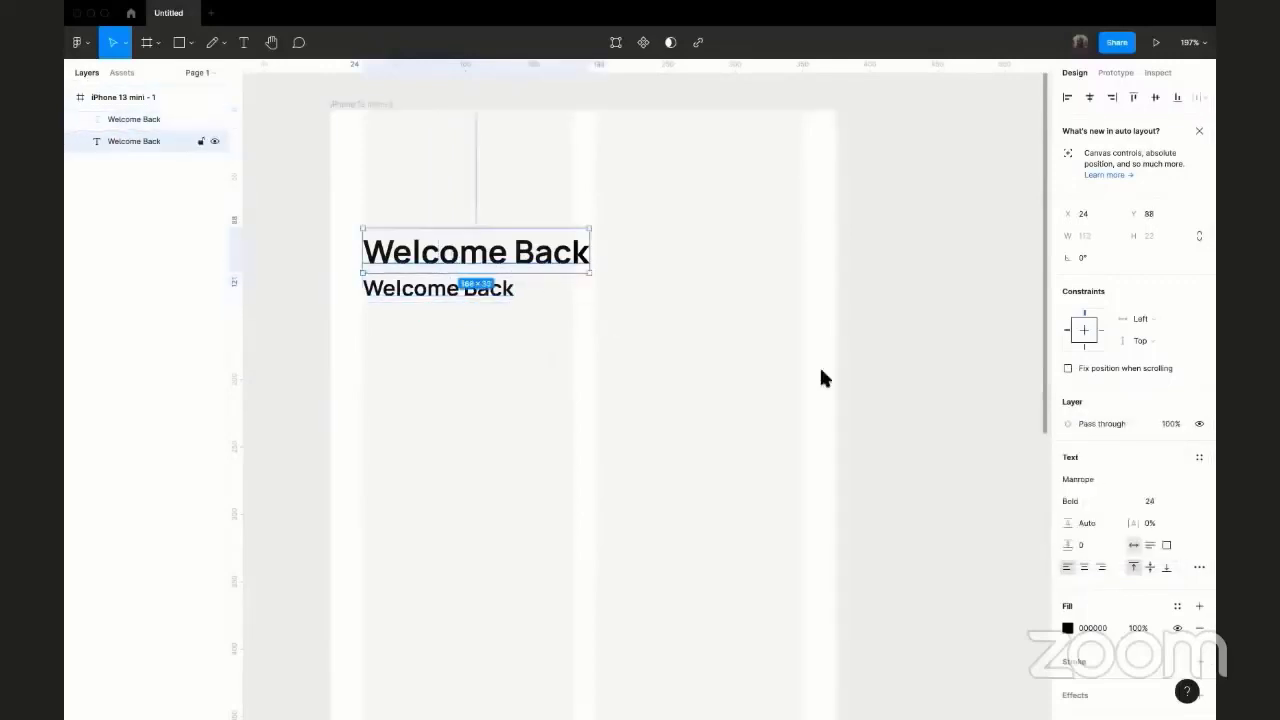
left_click(1100, 512)
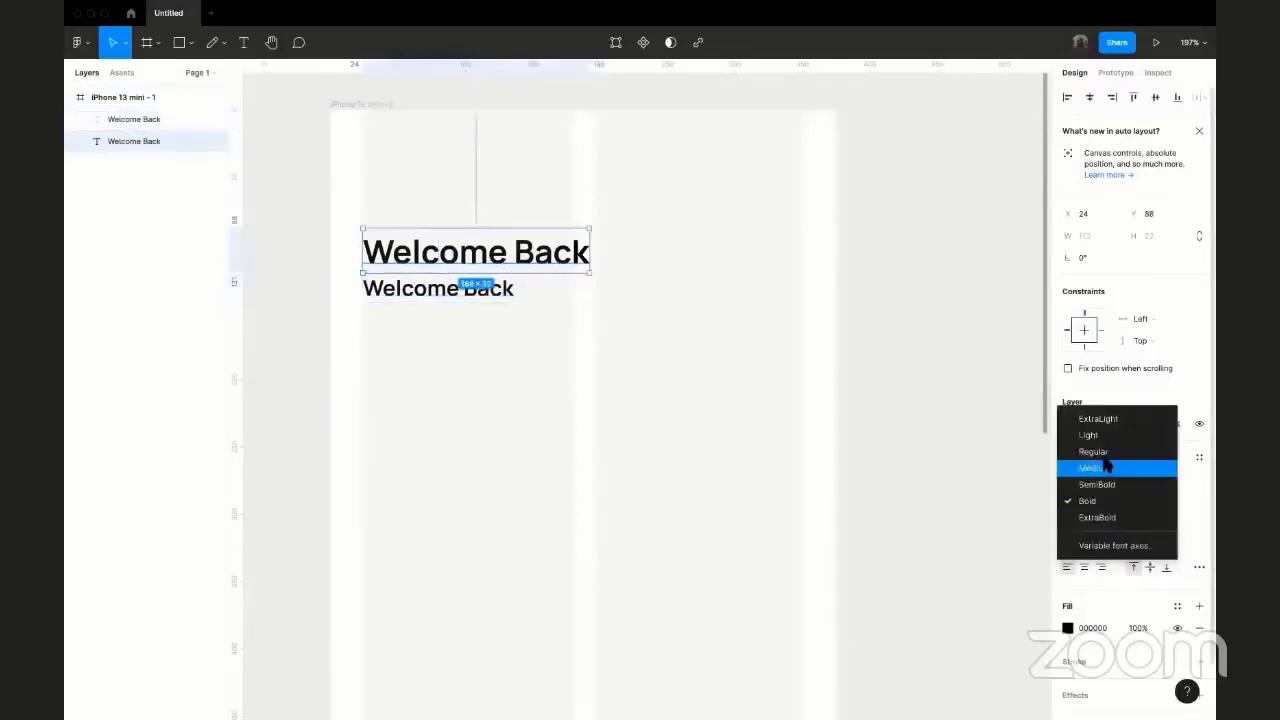
key("Escape")
left_click(502, 298)
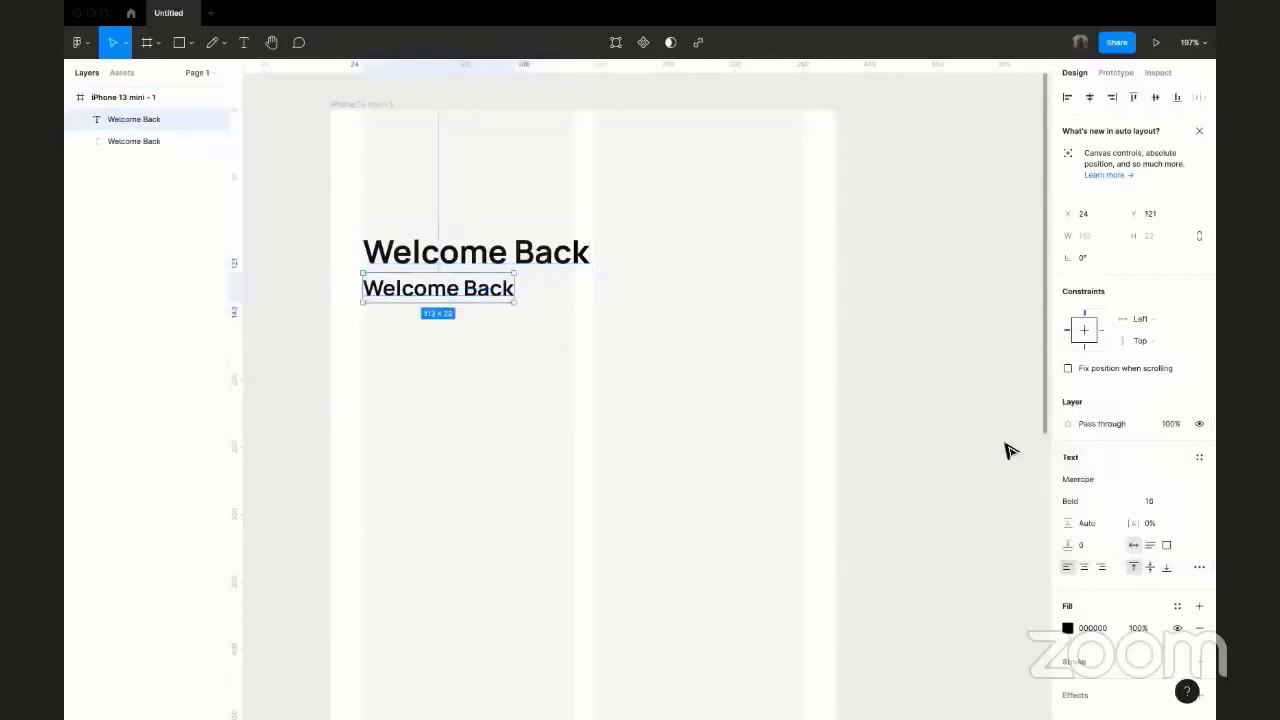
left_click(1094, 505)
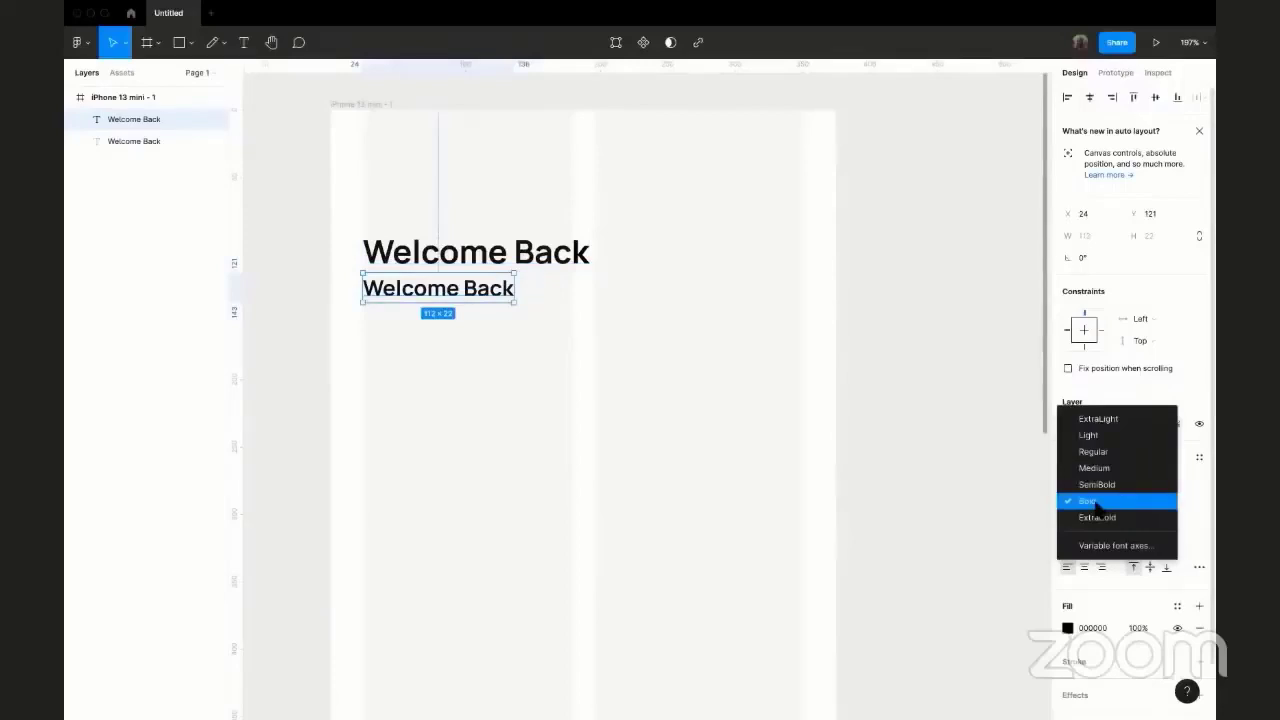
left_click(526, 259)
- Set the font weight of the smaller "Welcome Back" copy to Medium and reopen its weight options
left_click(481, 298)
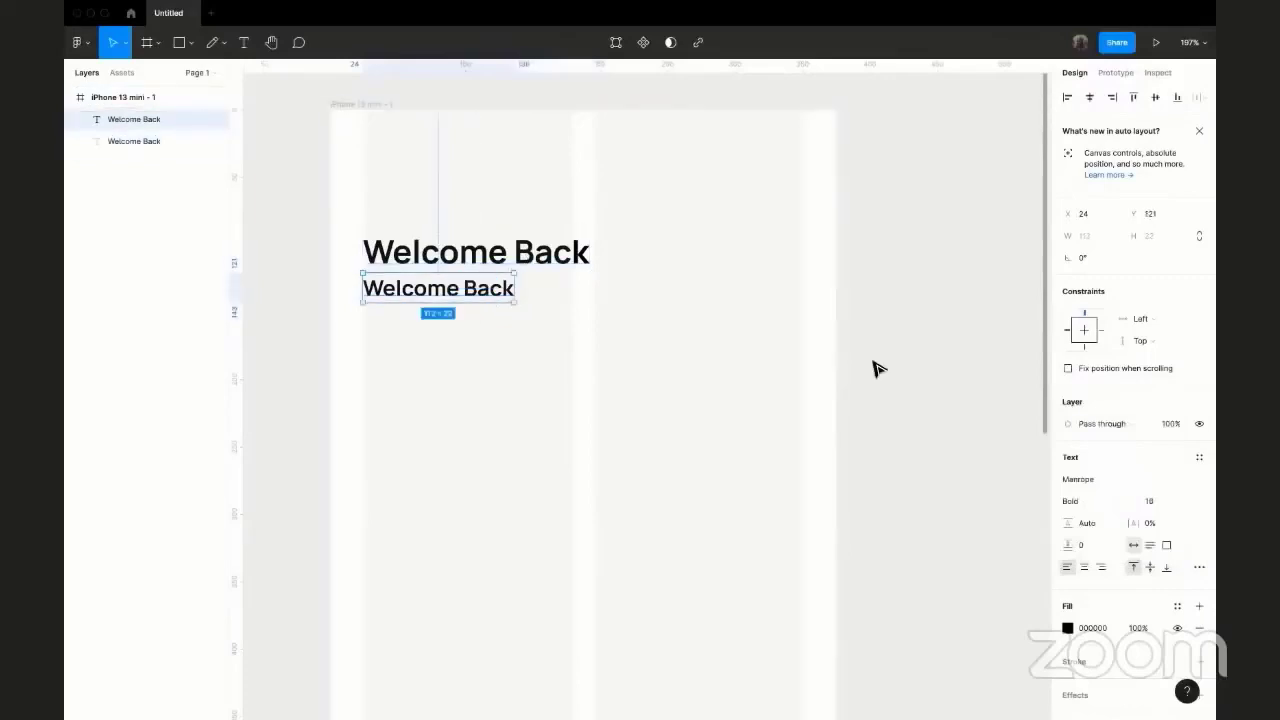
left_click(1119, 502)
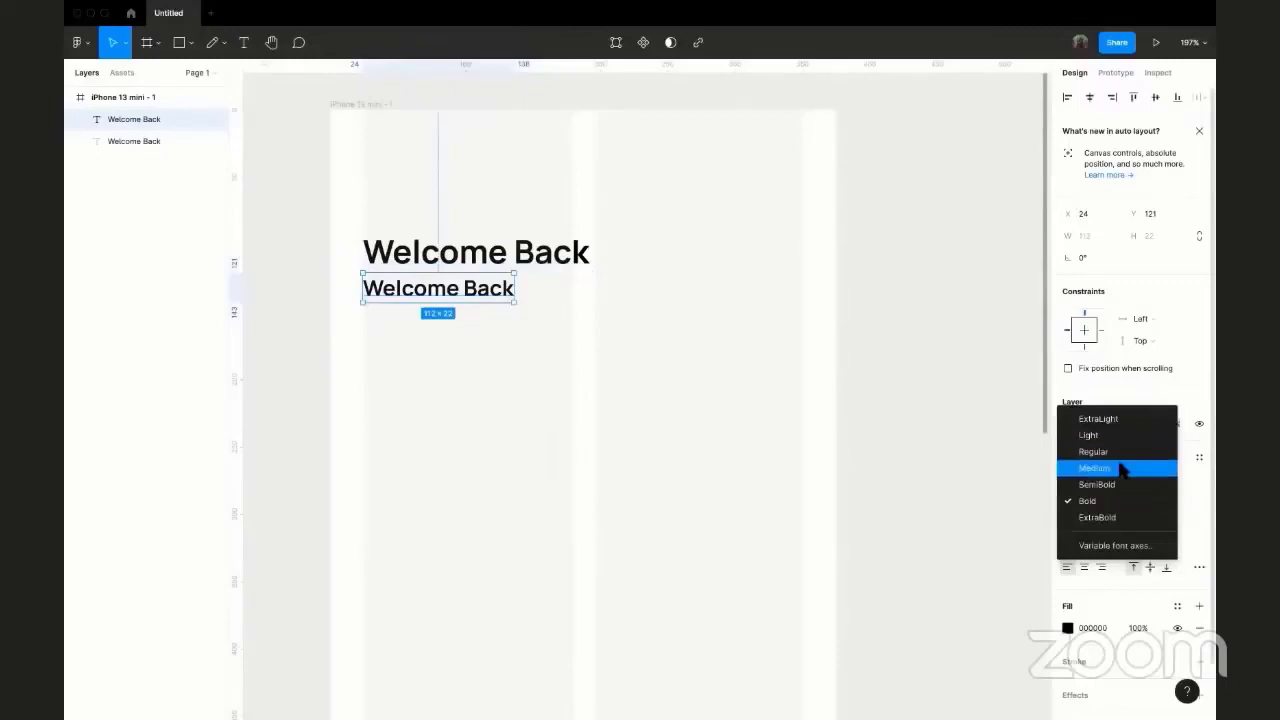
left_click(1121, 468)
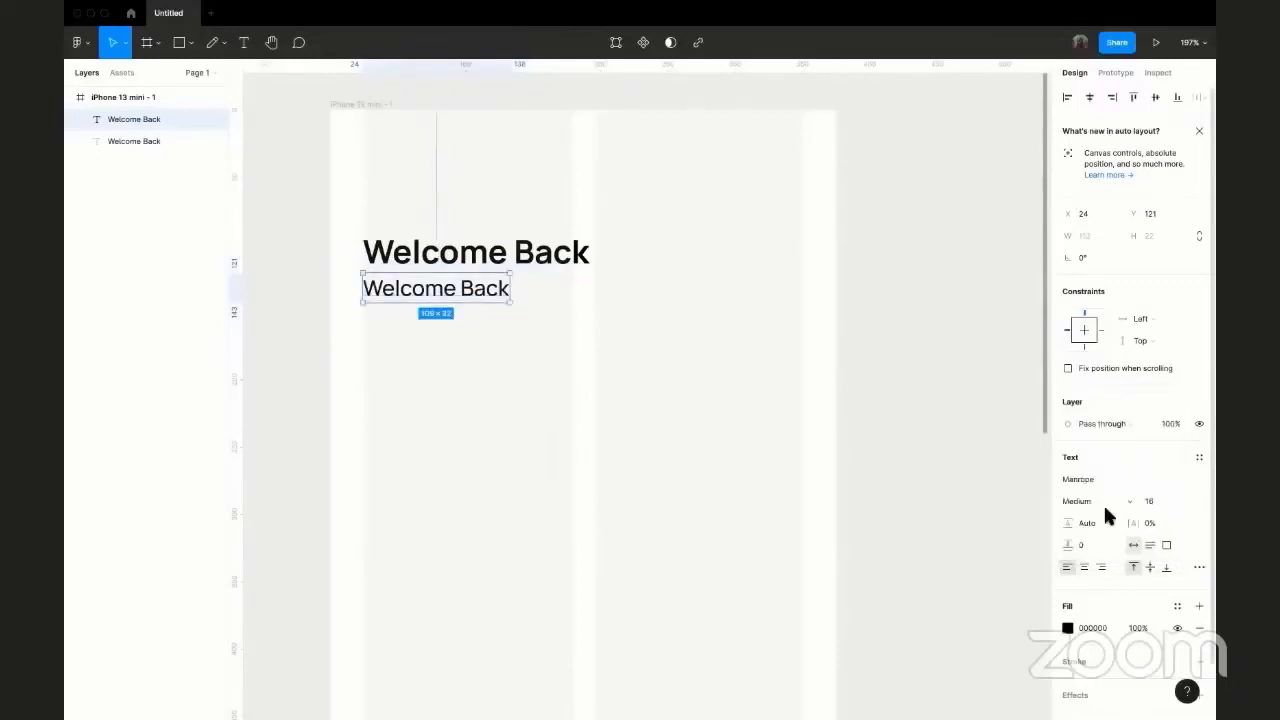
left_click(1098, 503)
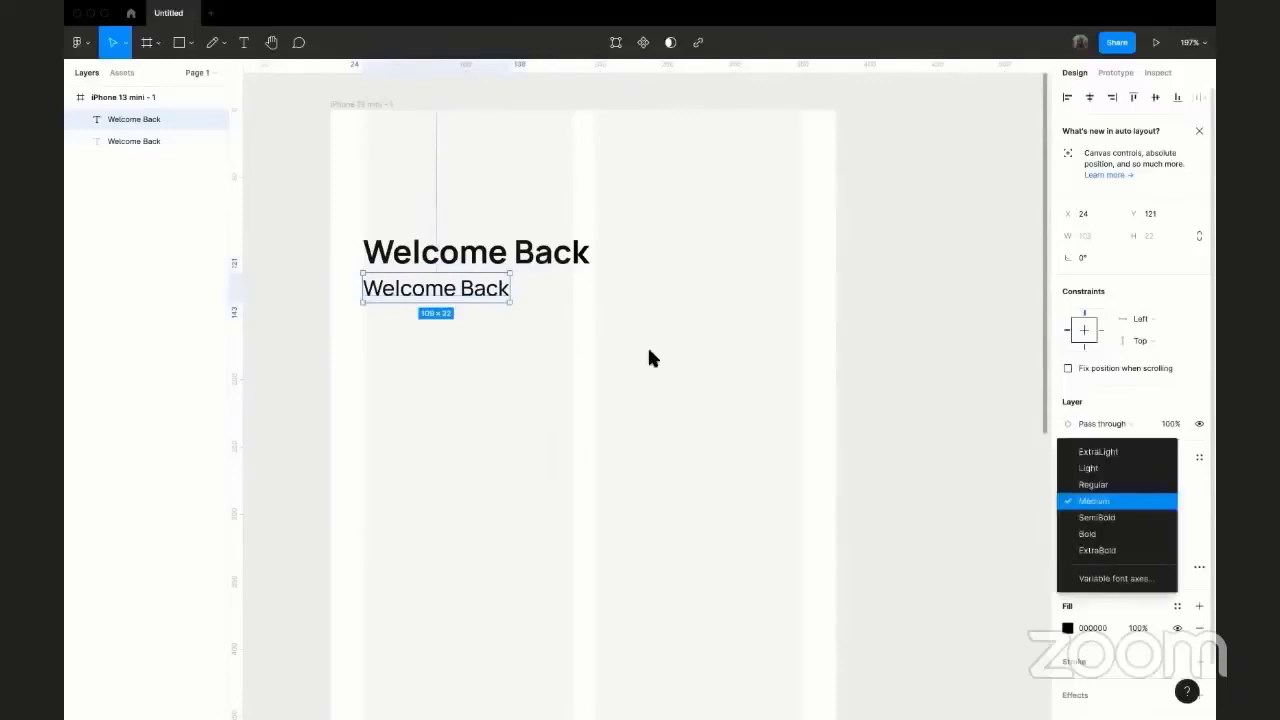
- Compare the font weight options of the "Welcome Back" heading with those of its smaller copy
left_click(537, 270)
left_click(537, 258)
left_click(1105, 503)
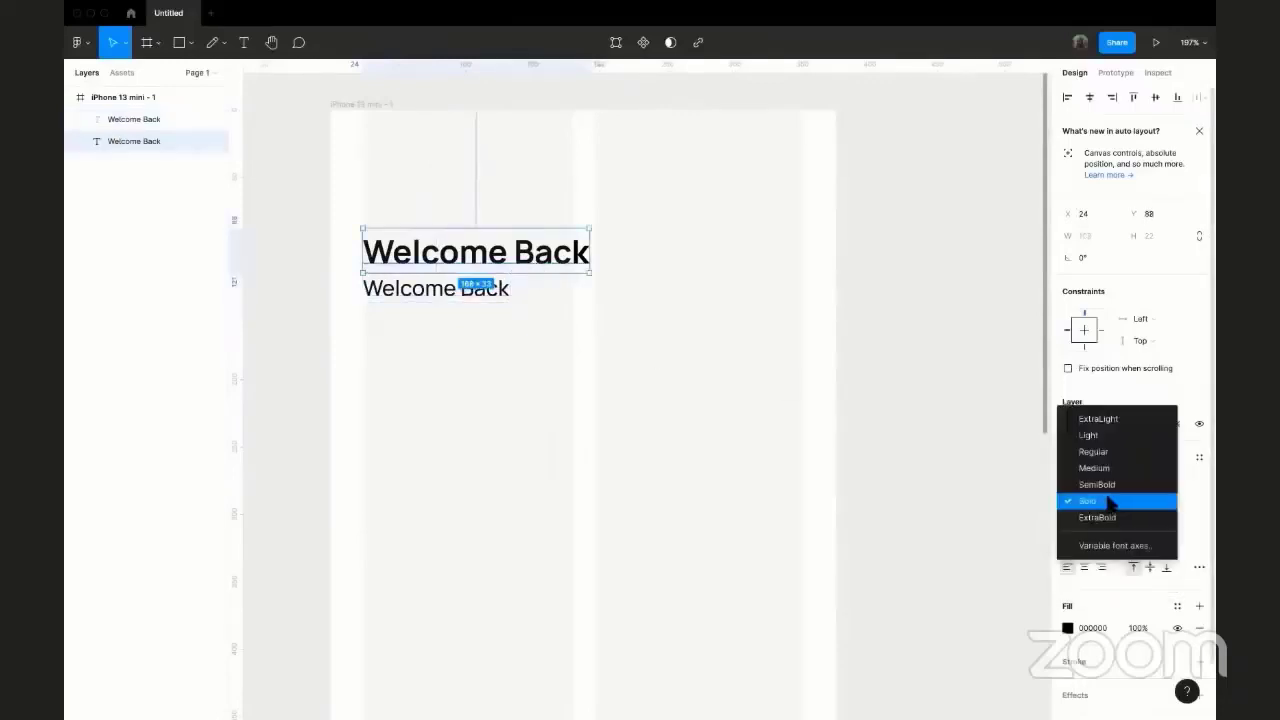
left_click(428, 288)
left_click(428, 290)
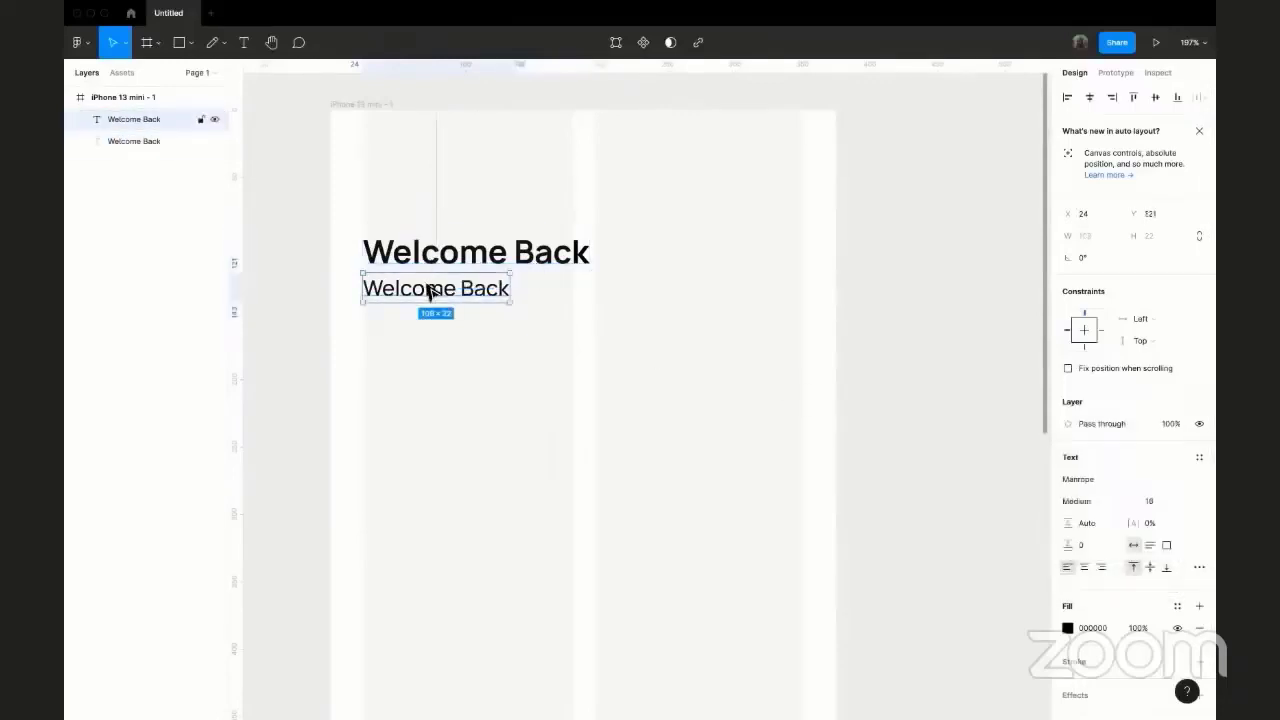
left_click(1080, 502)
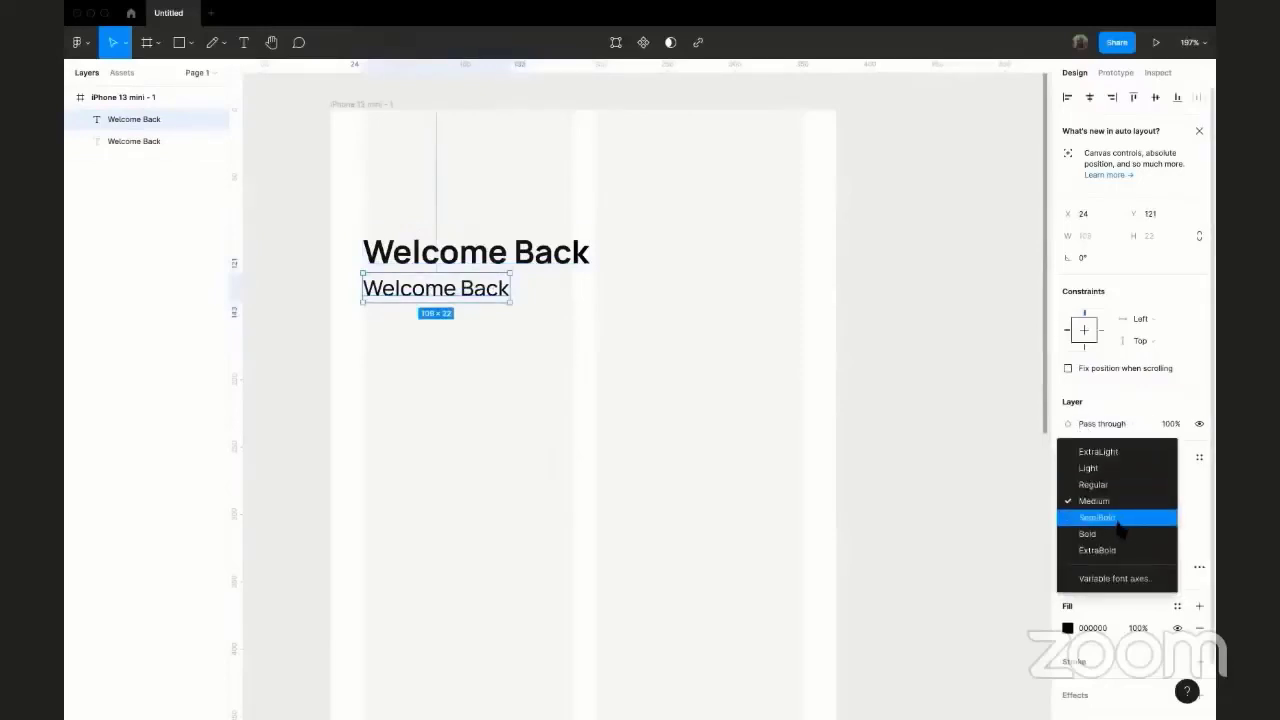
left_click(674, 312)
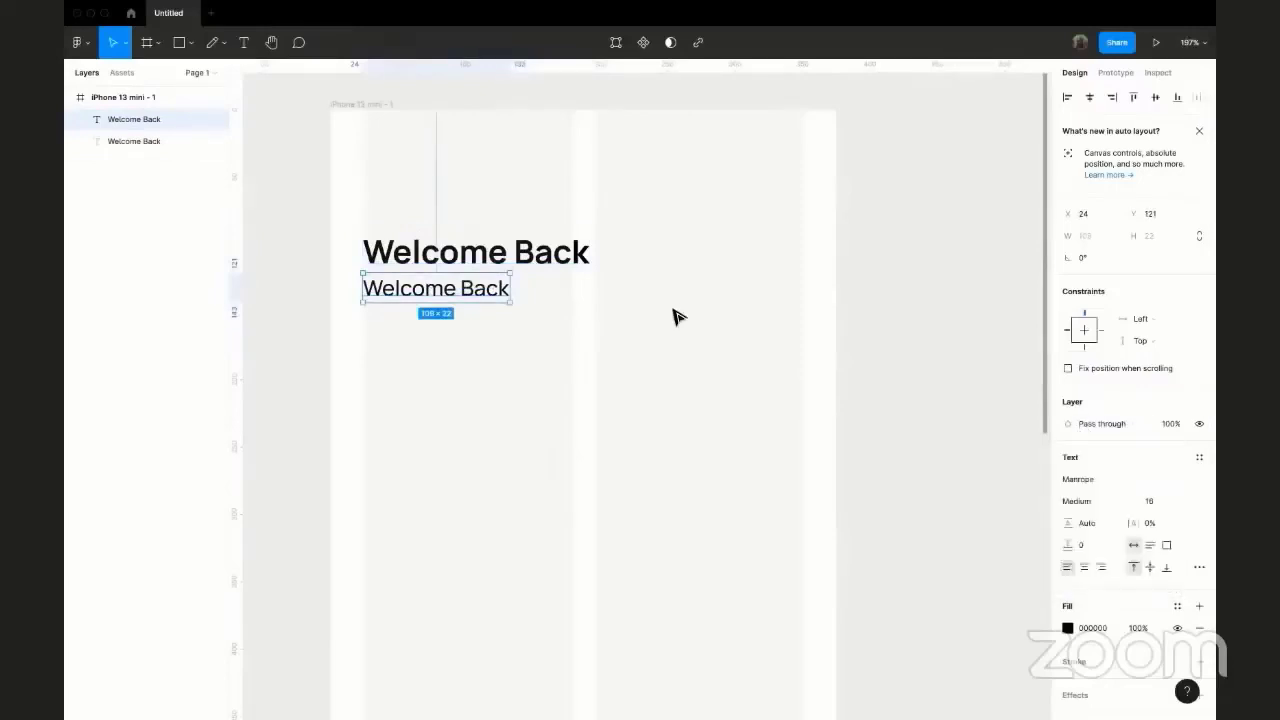
left_click(528, 261)
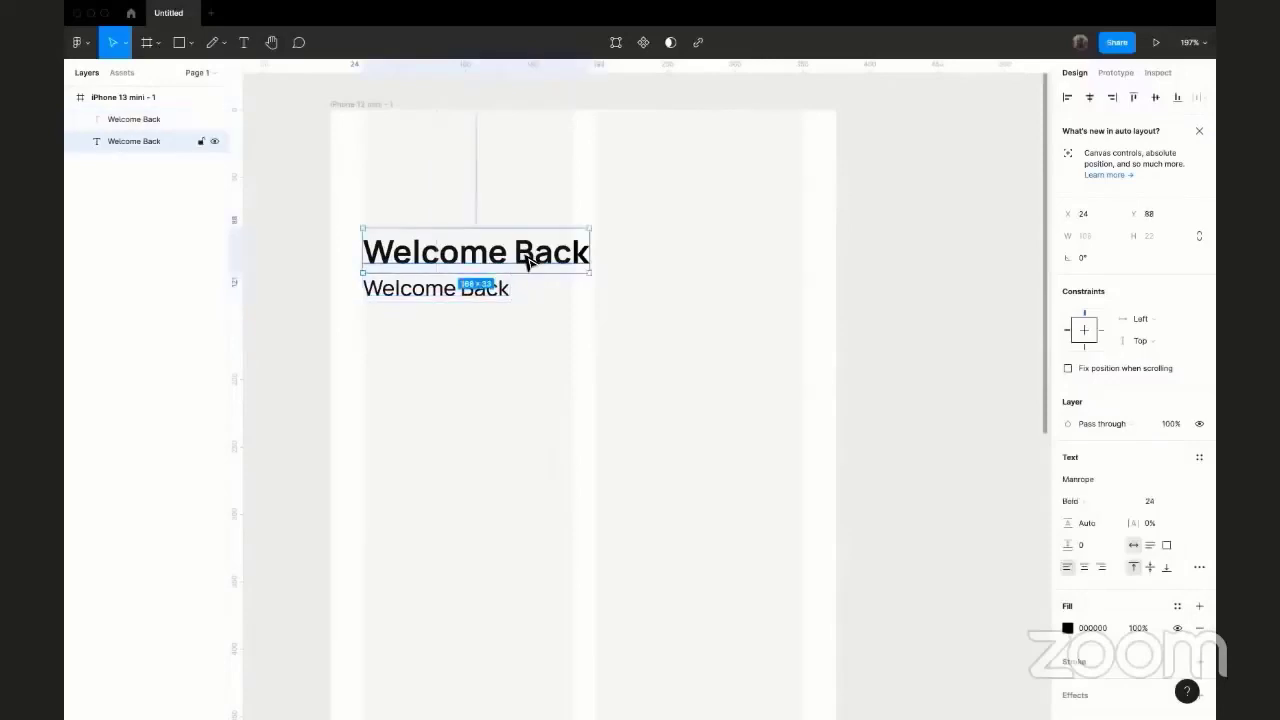
- Replace the text of the smaller "Welcome Back" copy with "Please sign into your account"
left_click(463, 292)
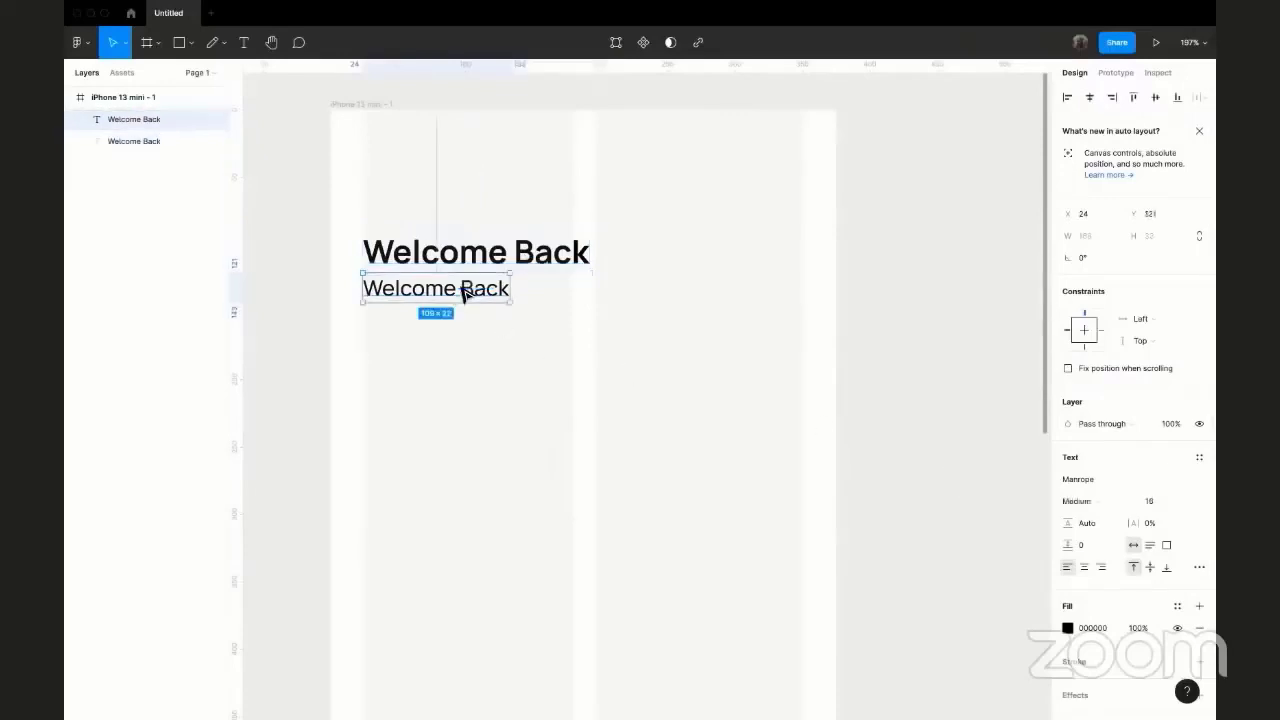
double_click(463, 292)
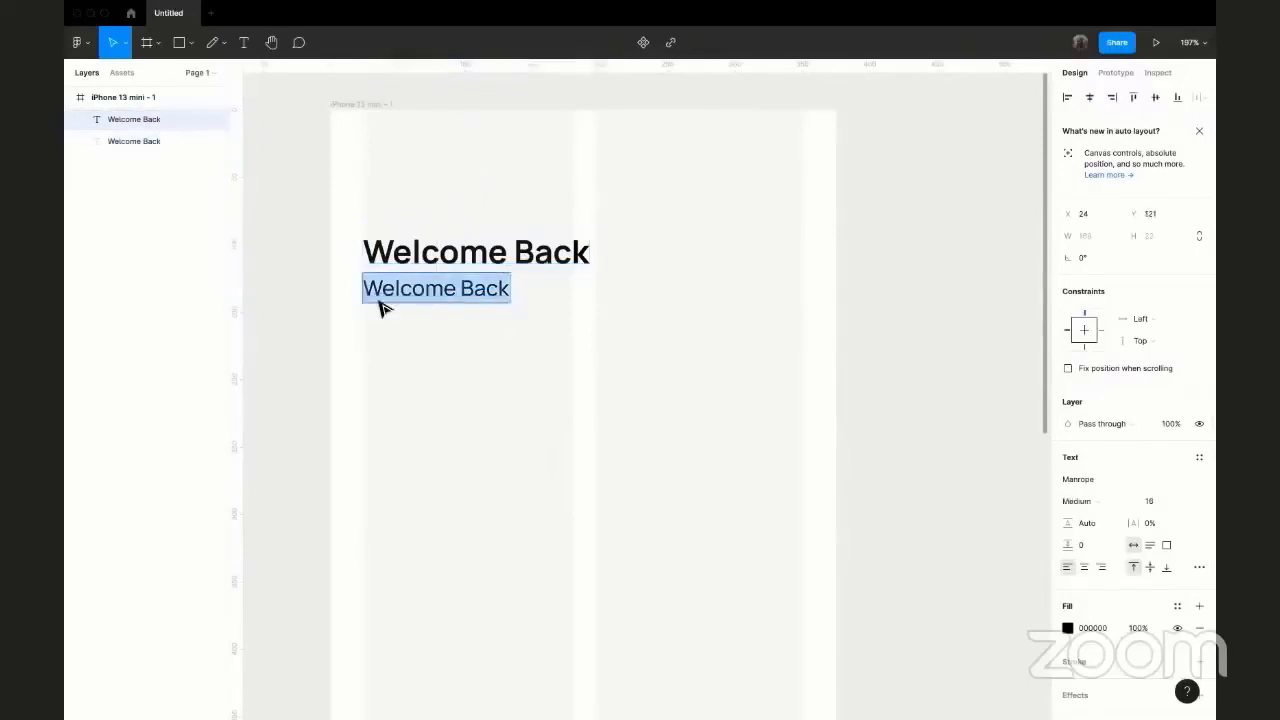
type("Please sign into your account")
key("Escape")
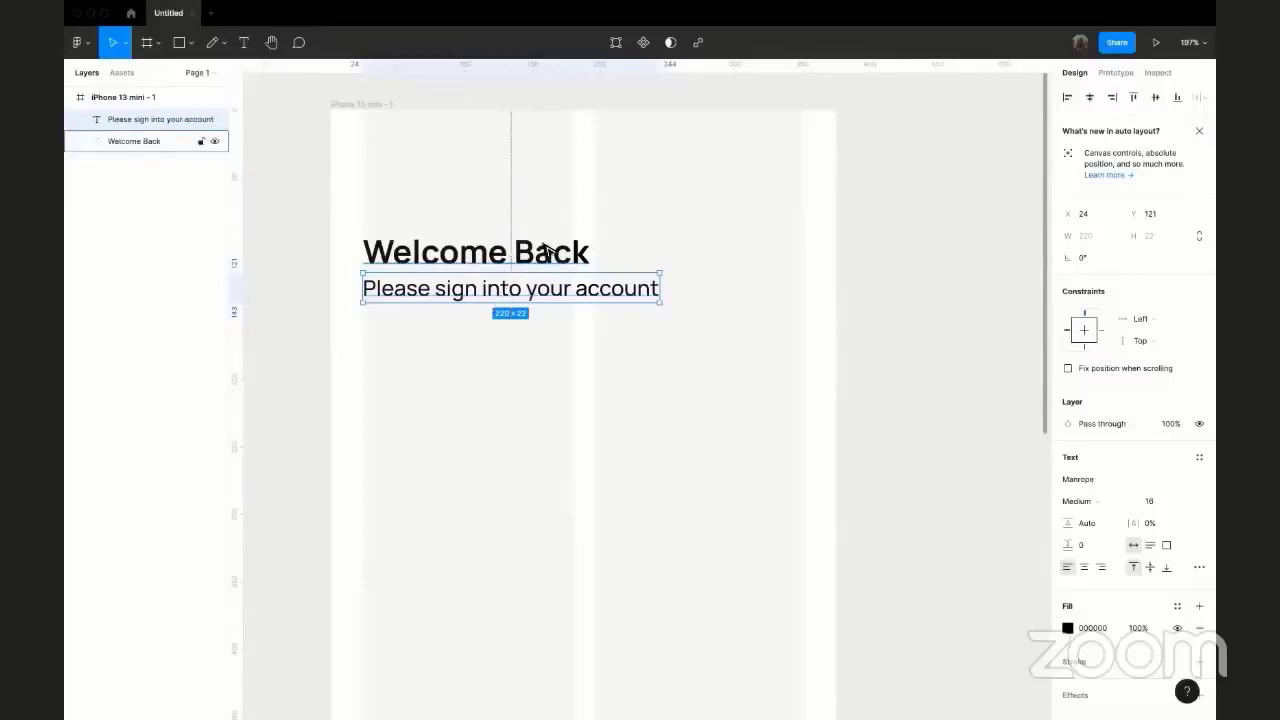
- Try different vertical gaps for the "Please sign into your account" line, settling on Y 129 beneath the heading
left_click_drag(540, 330, 493, 262)
key("Down")
key("Down")
key("Down")
key("Down")
key("Down")
key("Down")
key("Down")
key("Down")
key("Down")
key("Down")
key("Down")
key("Down")
key("Down")
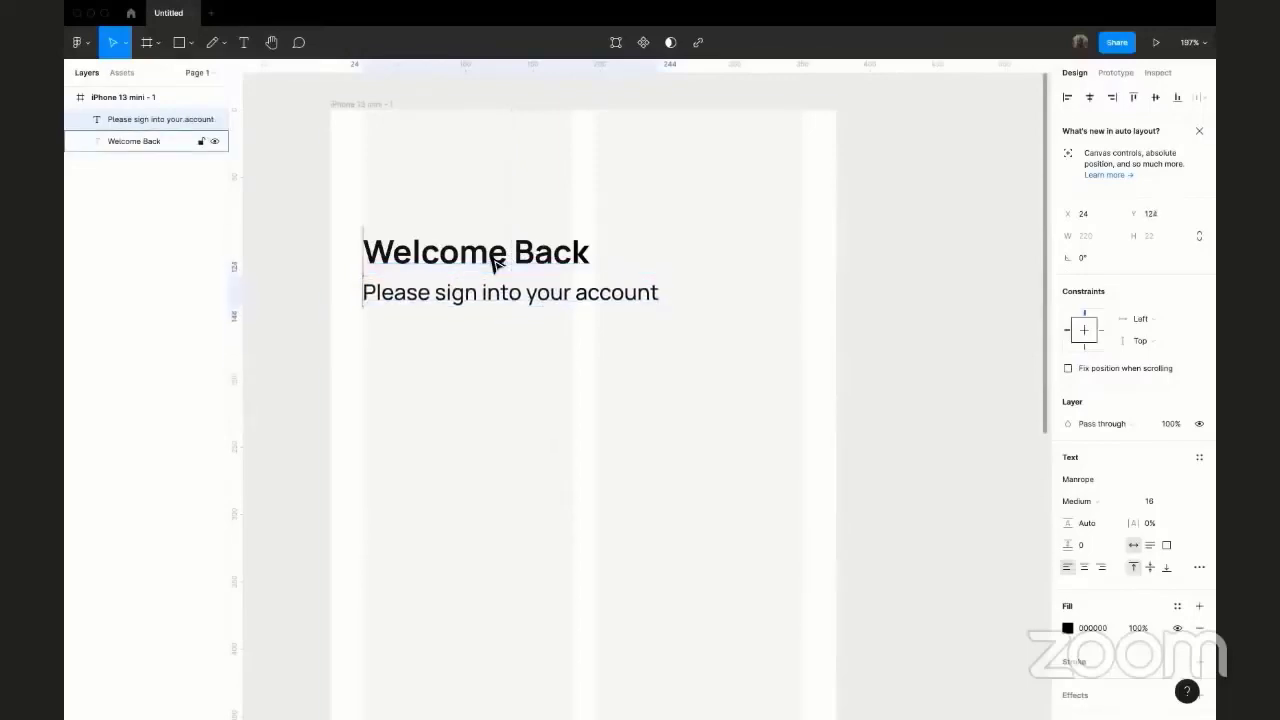
key("Down")
key("Down")
key("Down")
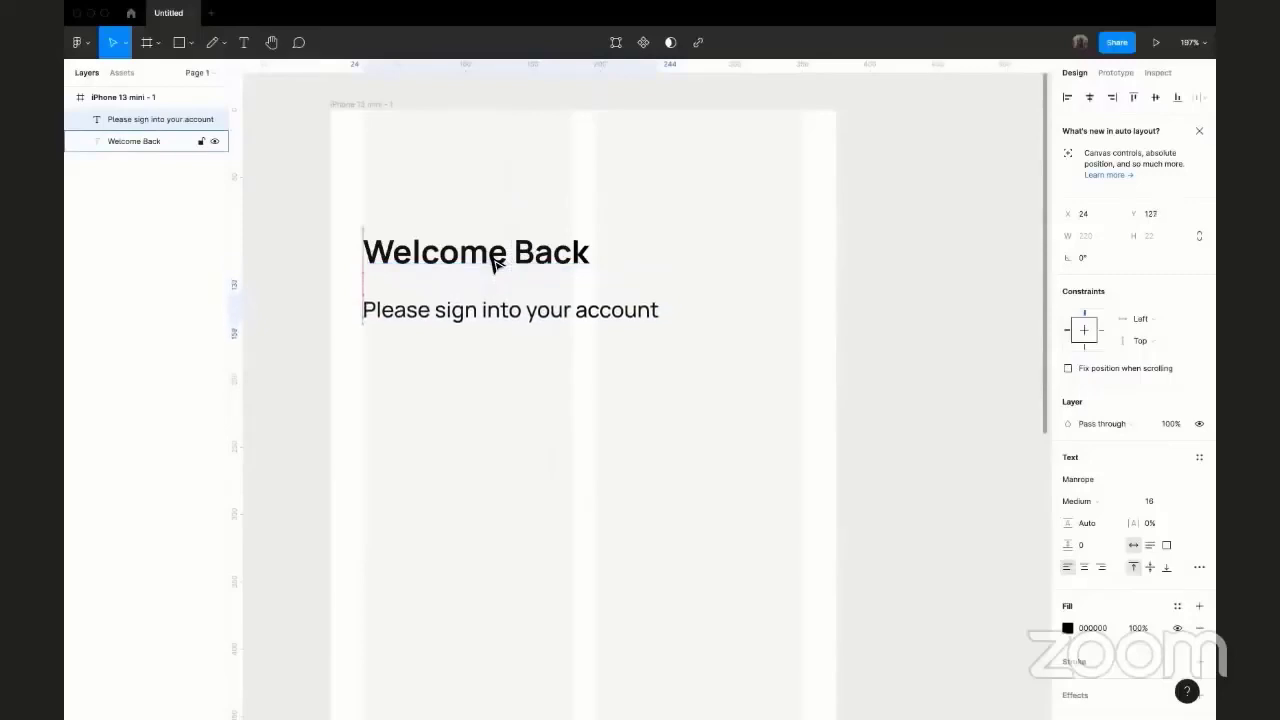
key("Up")
key("Up")
key("Up")
key("Up")
key("Up")
key("Up")
key("Up")
key("Up")
key("Up")
key("Up")
key("Up")
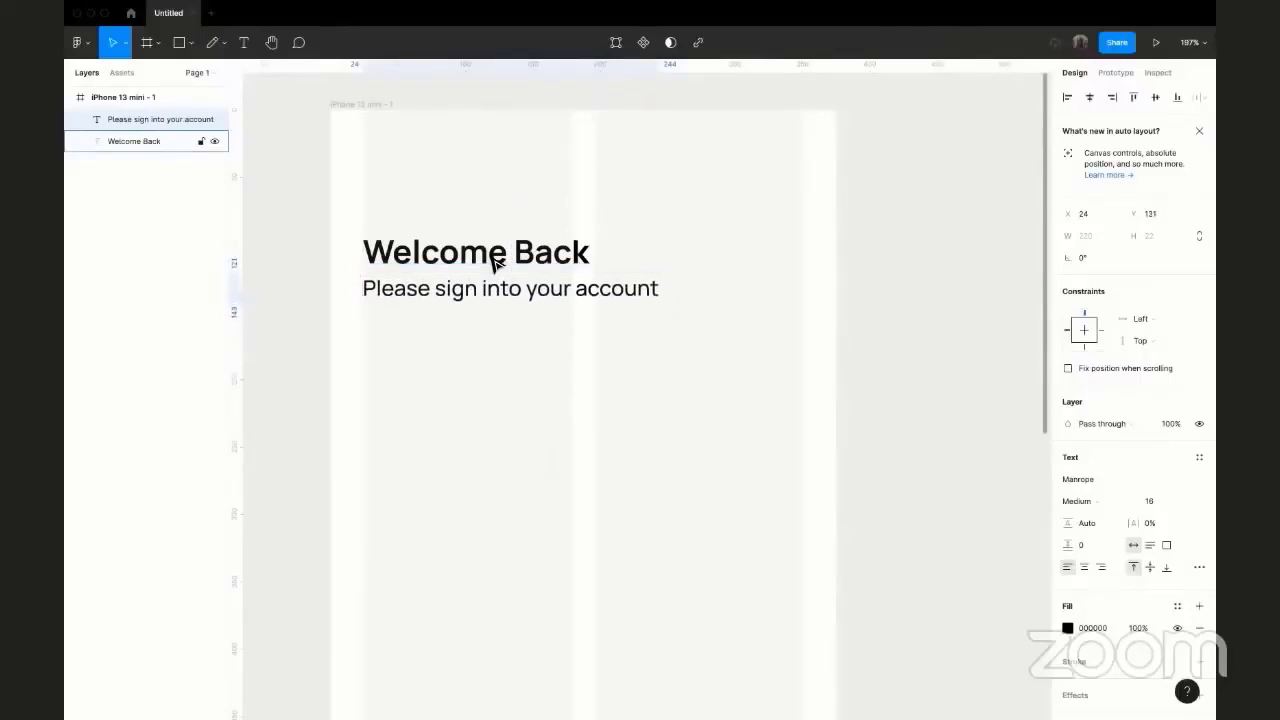
key("Down")
key("Down")
key("Down")
key("Down")
key("Down")
key("Down")
key("Down")
key("Down")
key("Down")
key("Down")
key("Down")
key("Down")
key("Down")
key("Down")
key("Down")
key("Down")
key("Down")
key("Down")
key("Down")
key("Down")
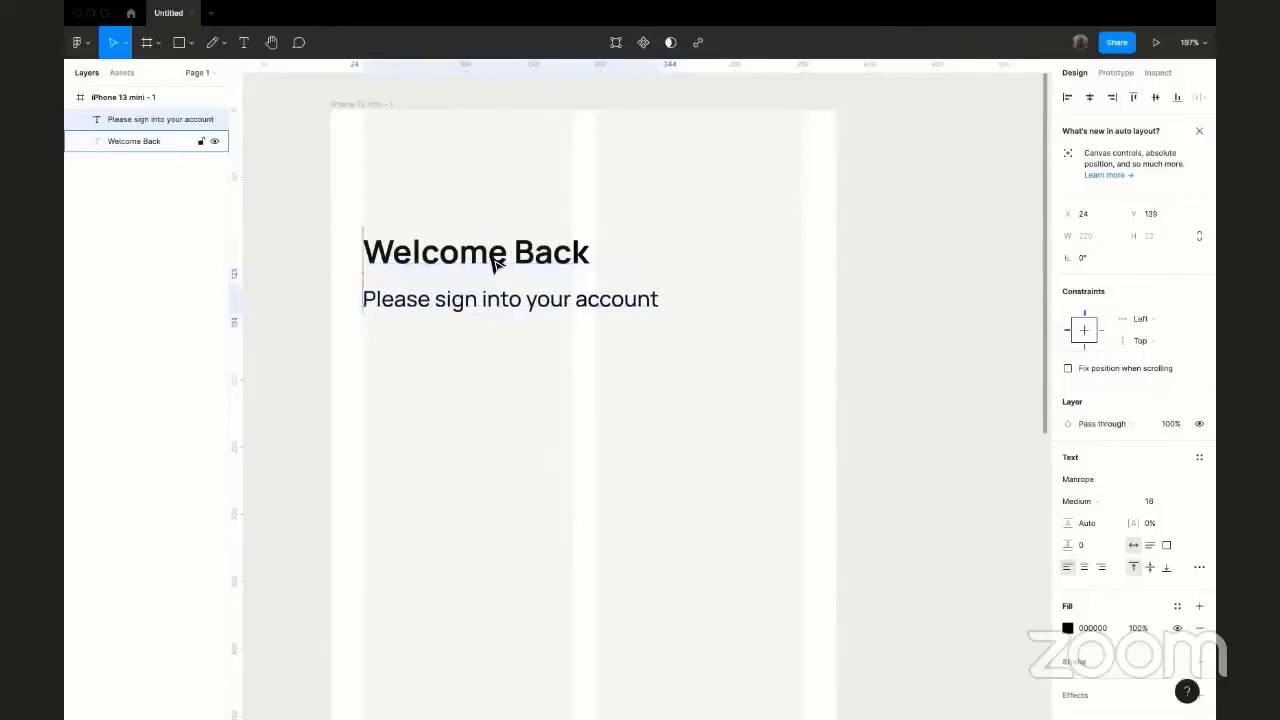
key("Up")
key("Up")
key("Up")
key("Up")
key("Up")
key("Up")
key("Up")
key("Up")
key("Up")
key("Up")
key("Up")
key("Up")
key("Up")
key("Up")
key("Up")
key("Up")
key("Up")
key("Up")
key("Up")
key("Up")
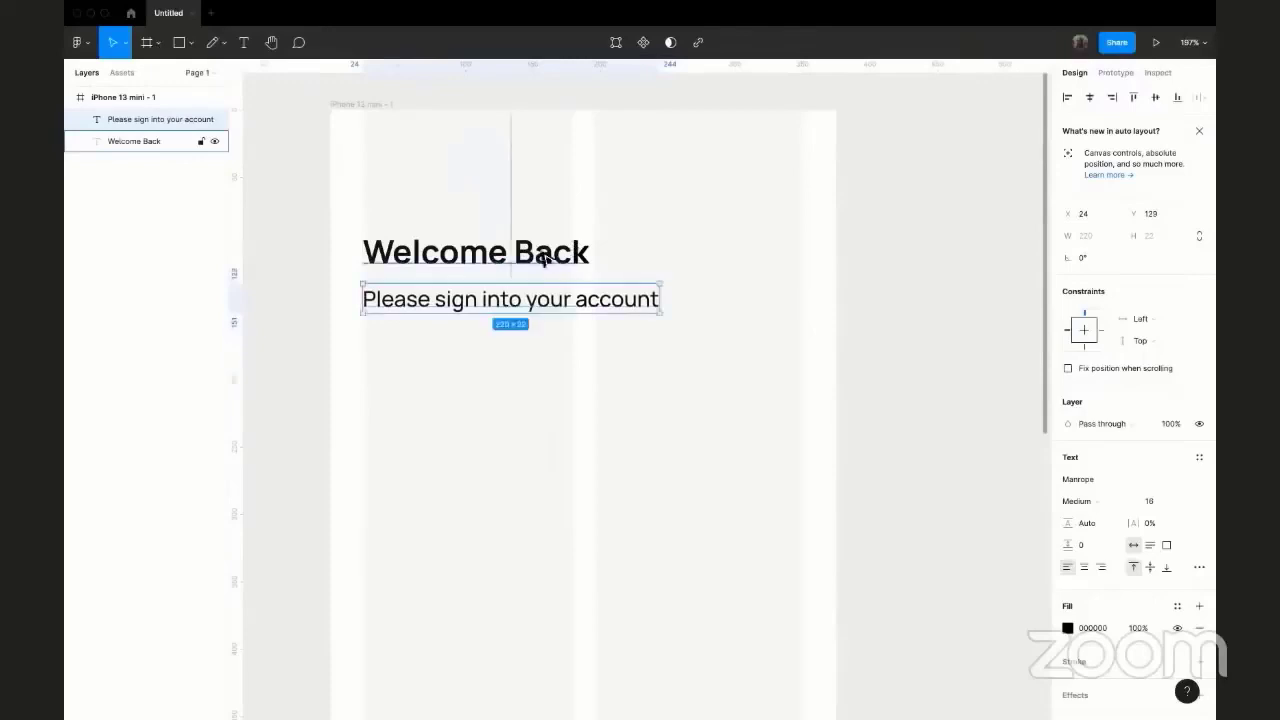
- Measure the gap between the heading and the sign-in line, and that line's distances to the frame edges
key("alt")
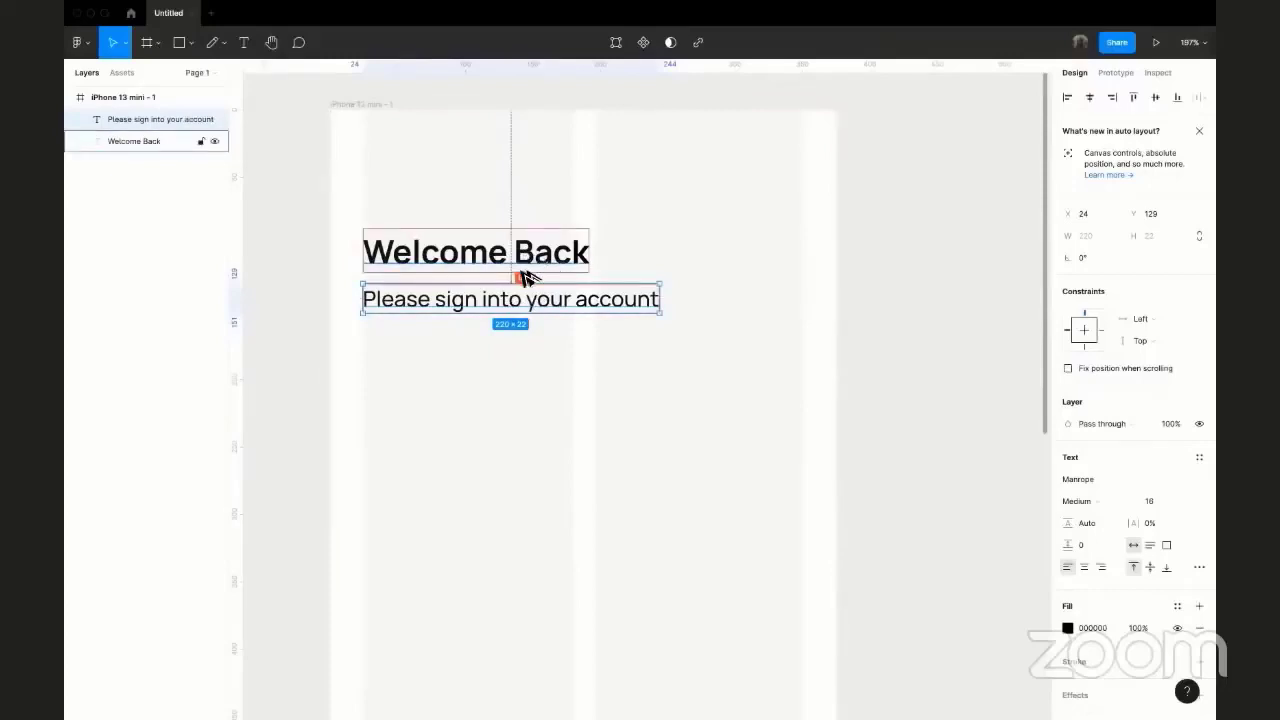
left_click(531, 270)
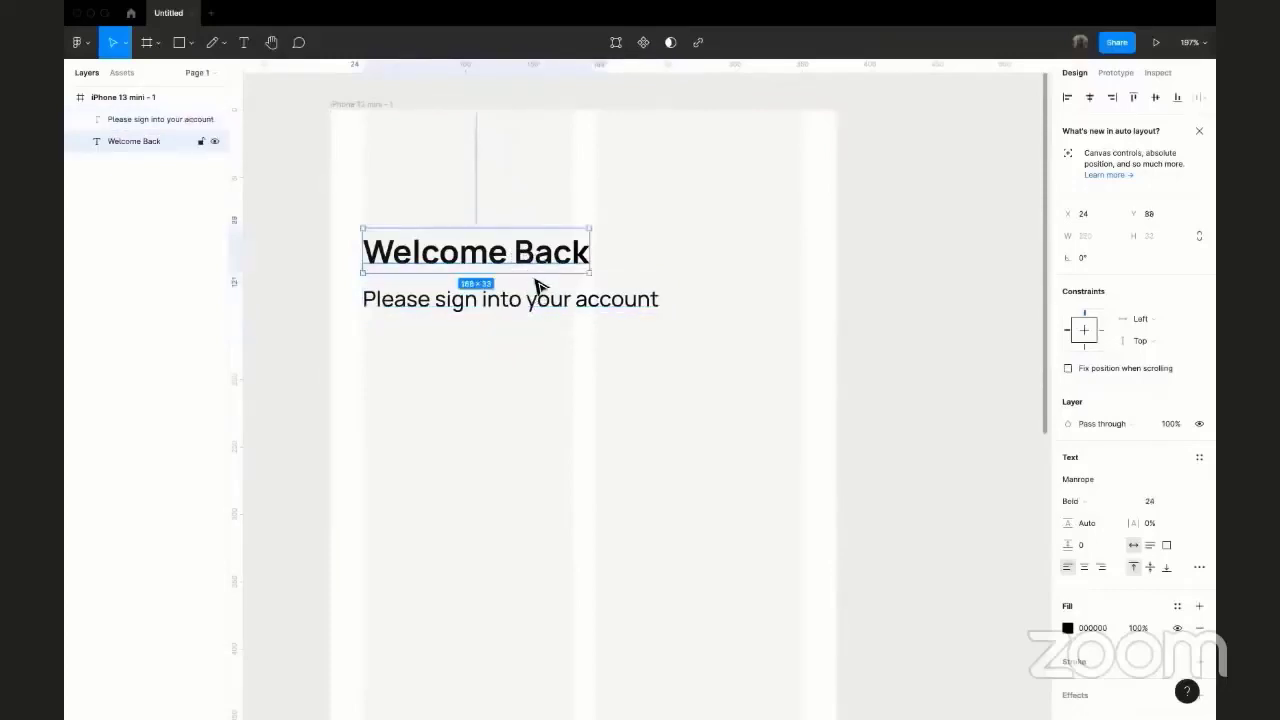
left_click(585, 299)
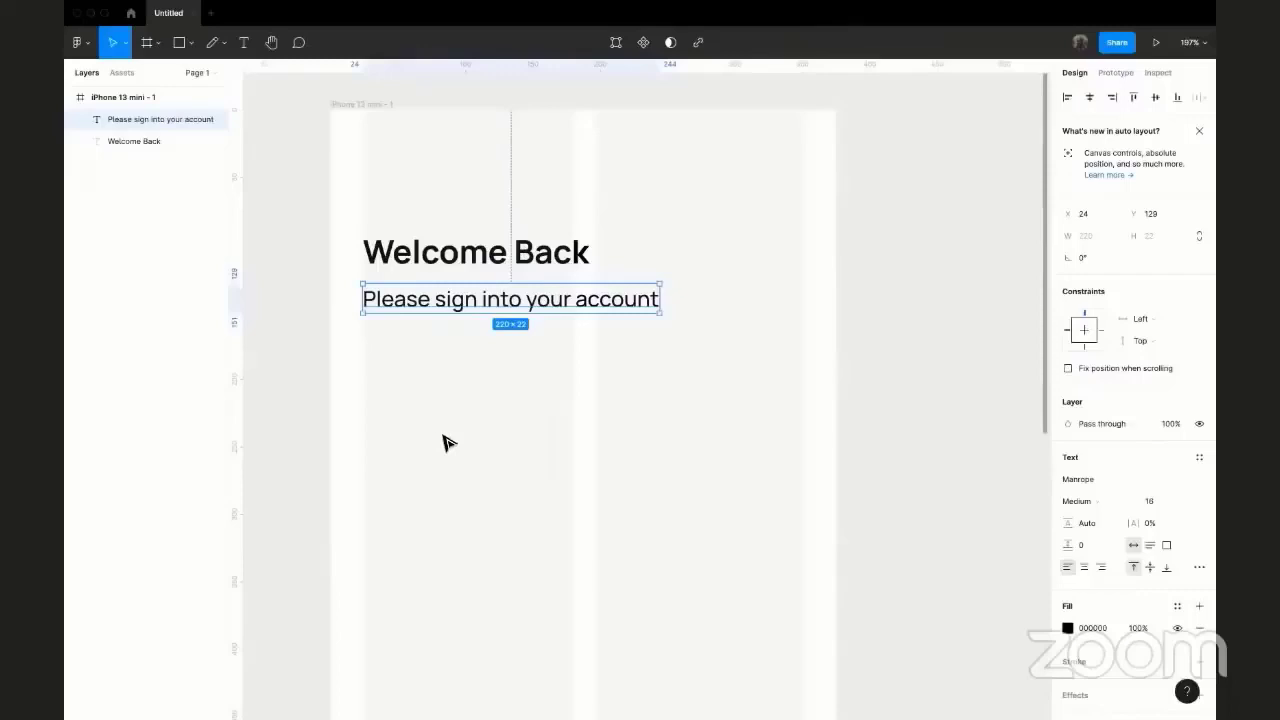
key("alt")
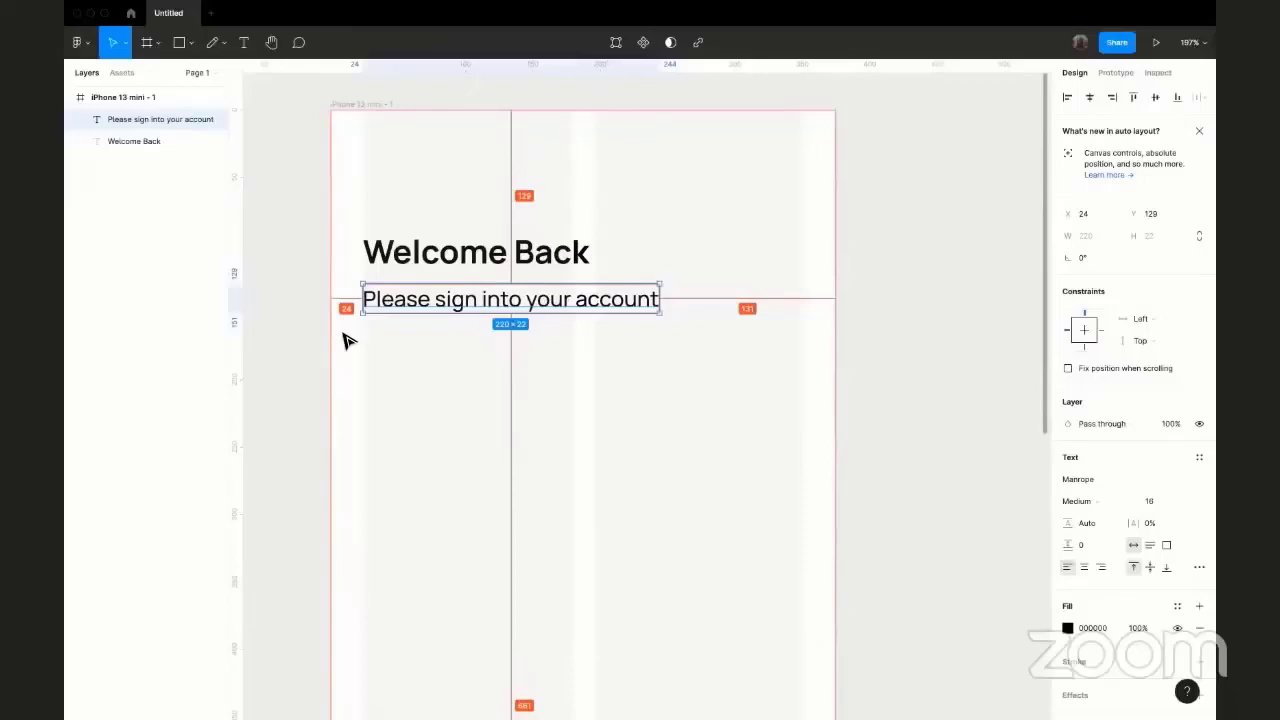
scroll(509, 420, "down", 3)
scroll(509, 420, "down", 3)
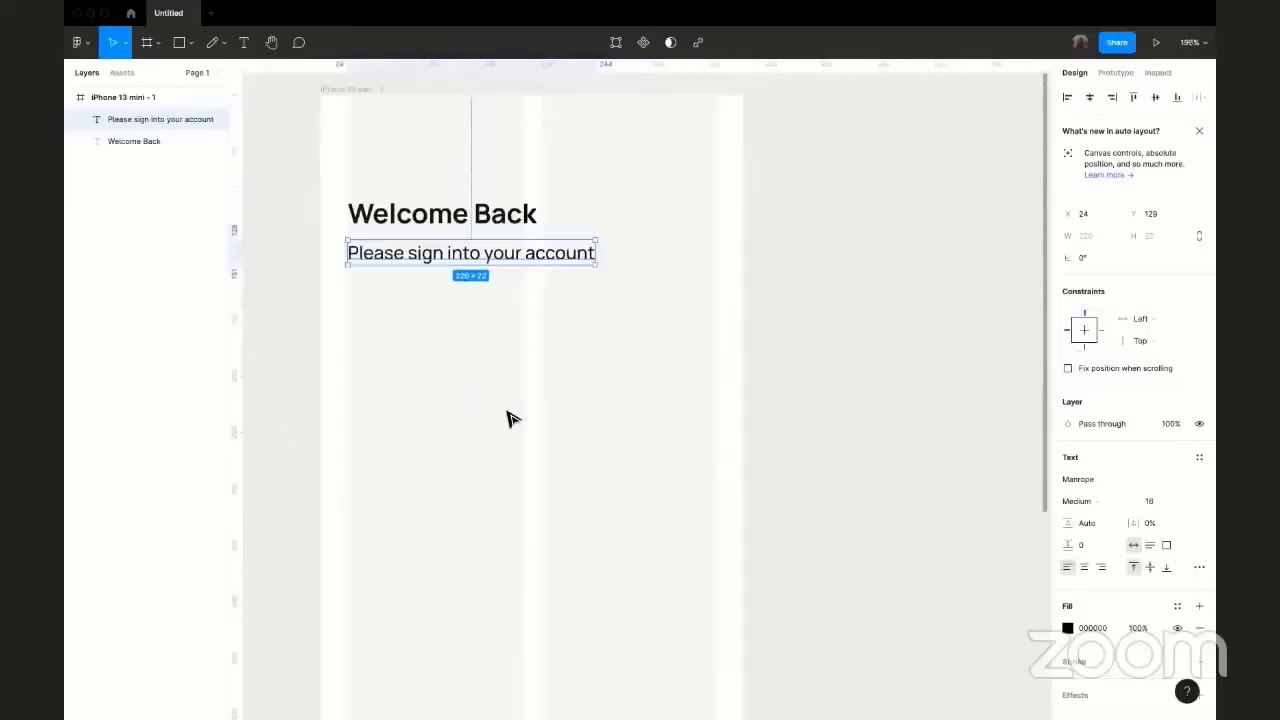
scroll(452, 366, "up", 3)
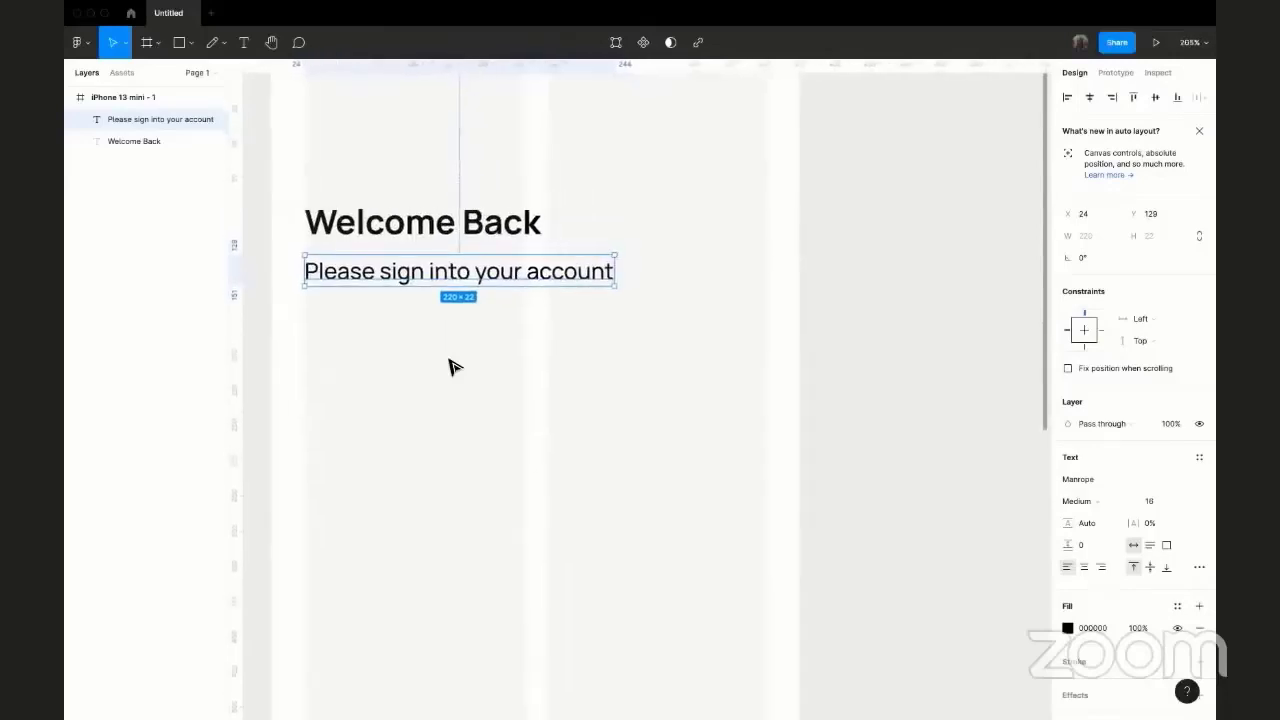
- Add an "Email address" text layer beneath the sign-in line and move it to about X 38, Y 217
left_click(452, 434)
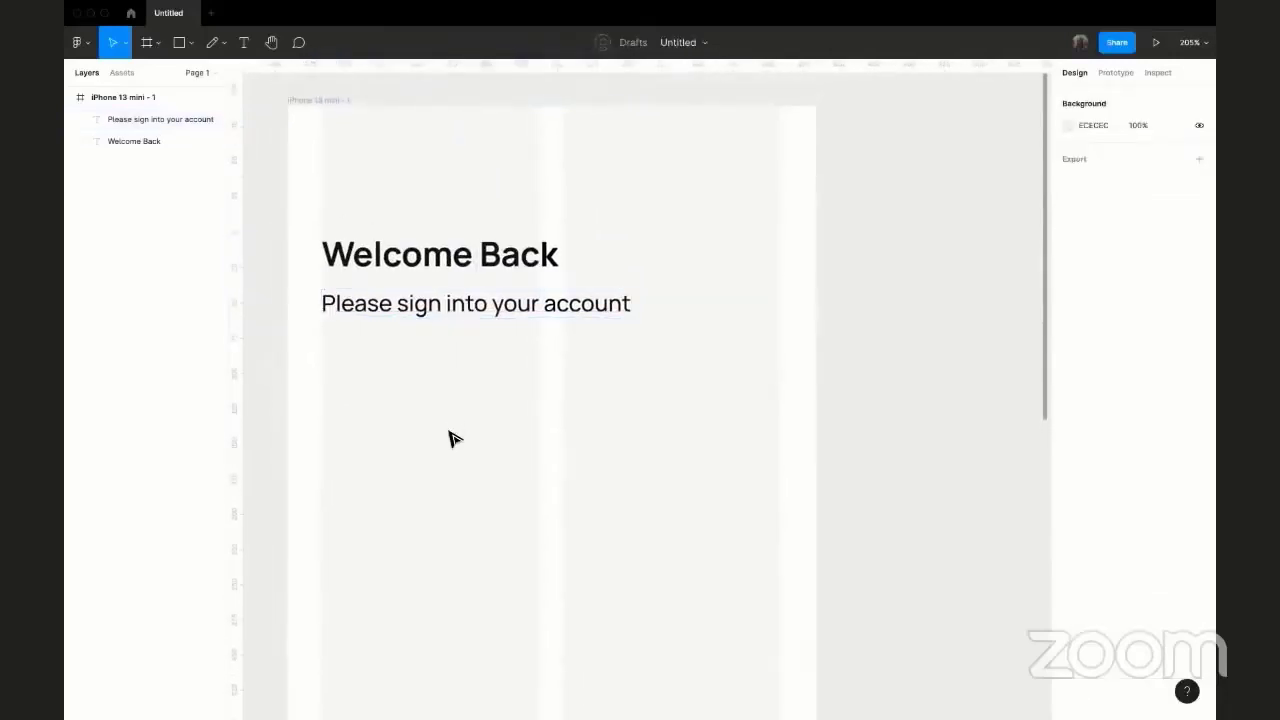
key("r")
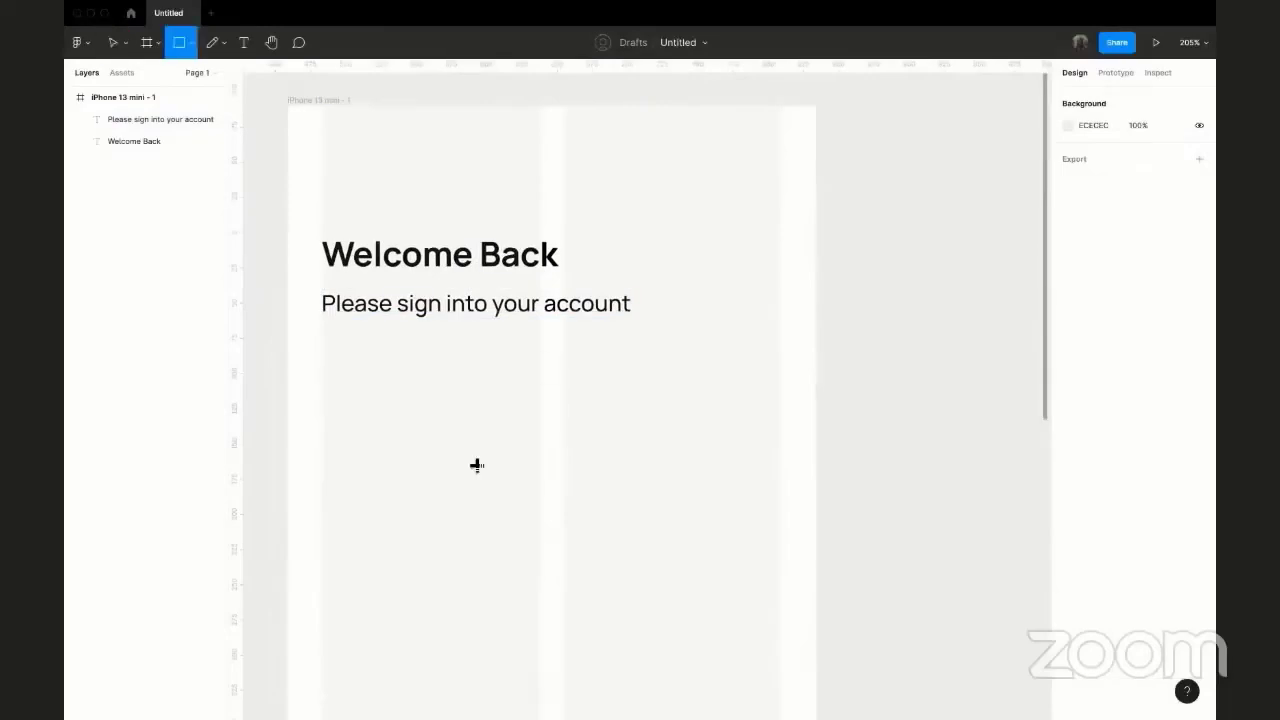
key("t")
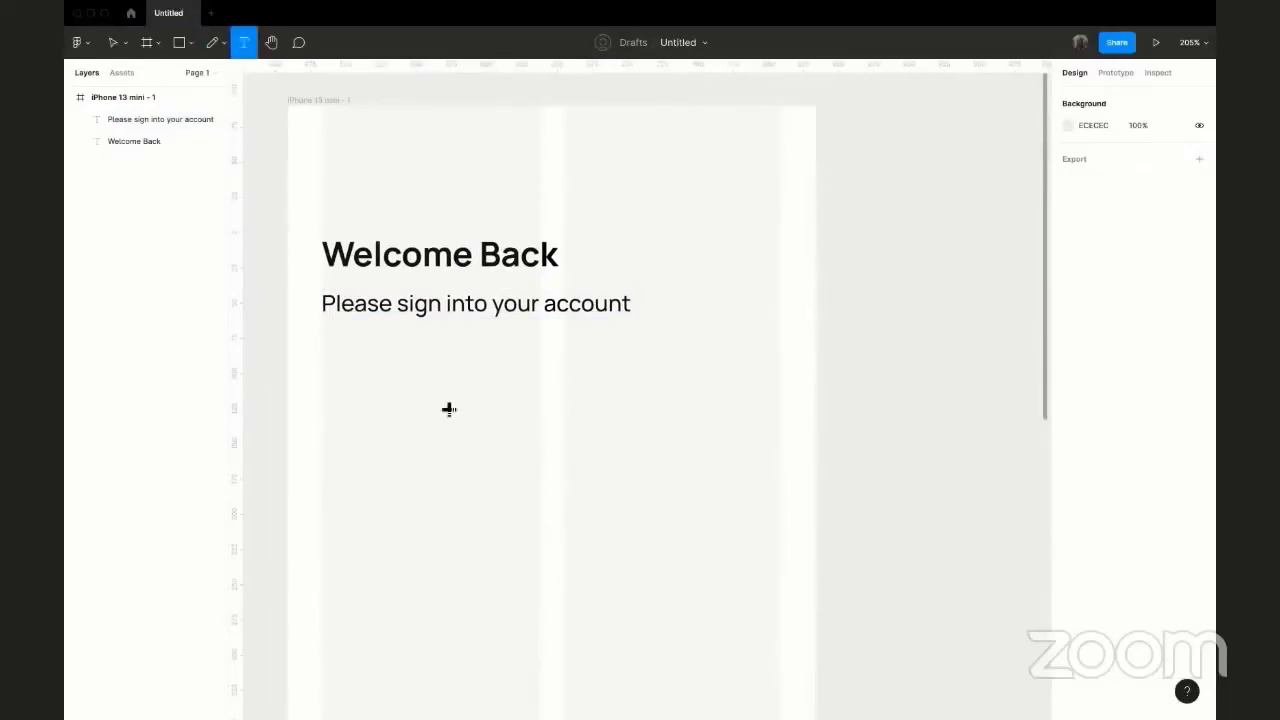
left_click(380, 410)
type("Email address")
key("Escape")
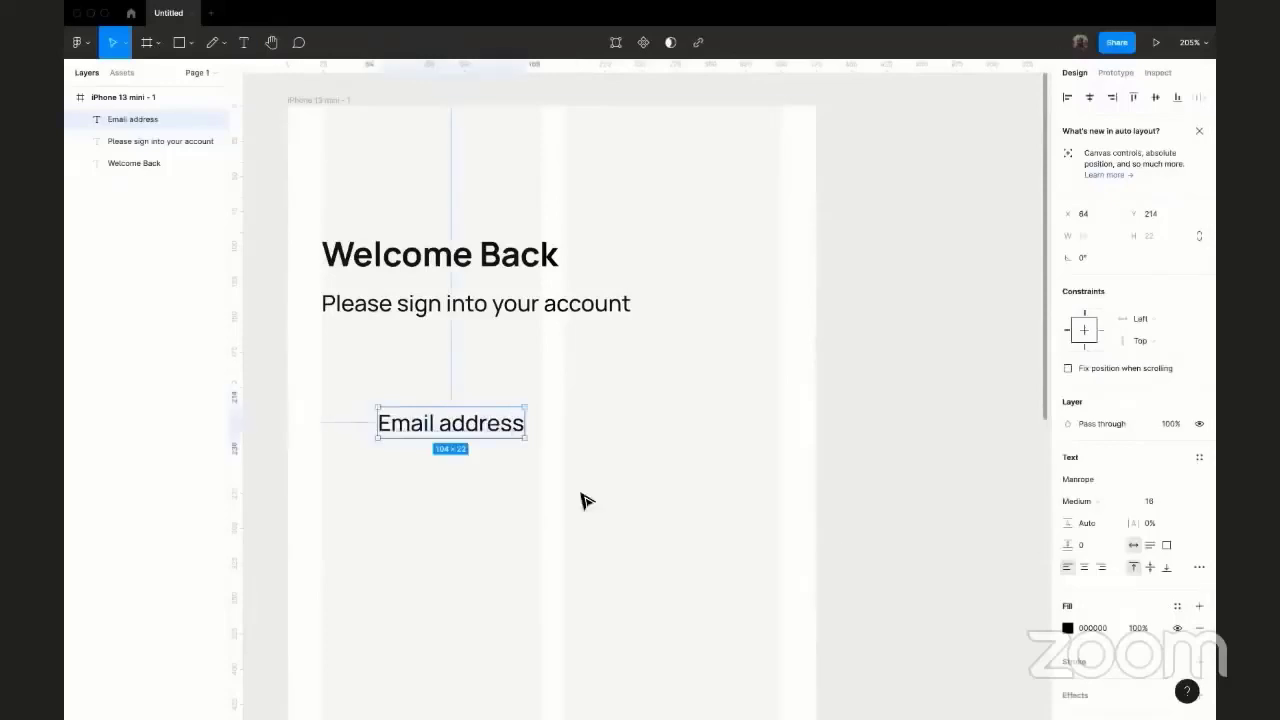
scroll(570, 450, "left", 3)
scroll(570, 450, "down", 1)
left_click_drag(568, 400, 532, 392)
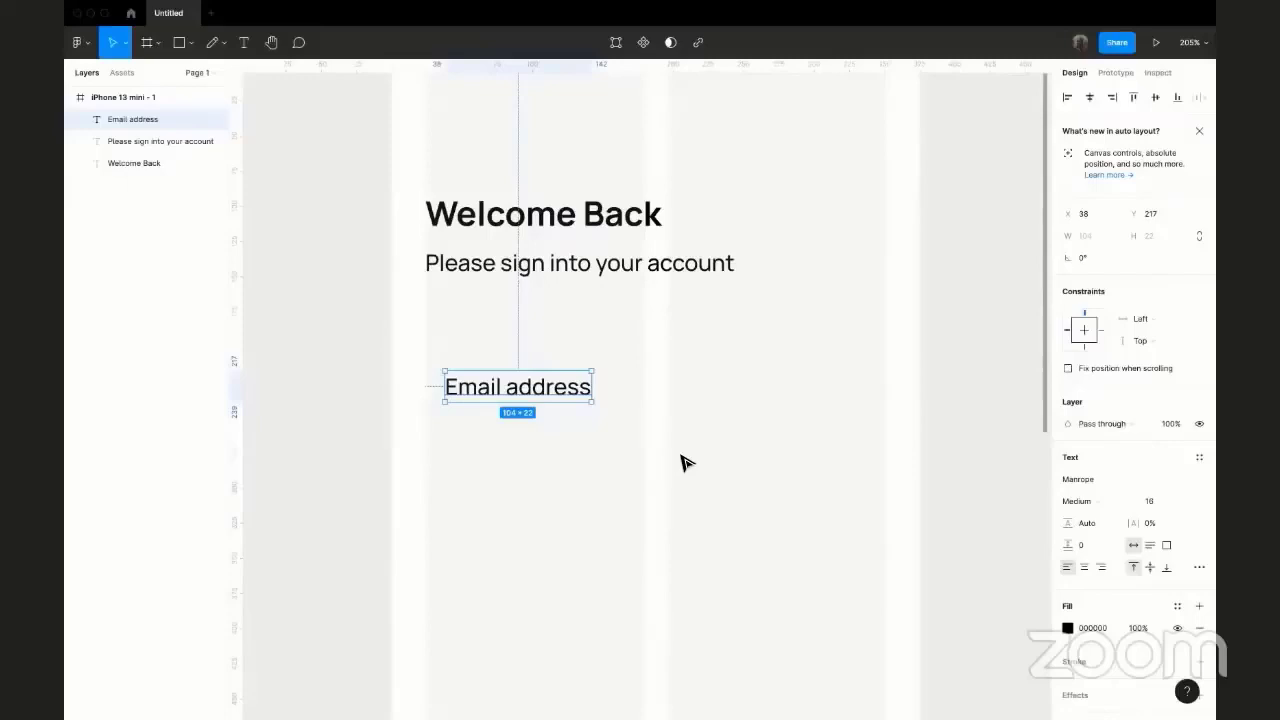
- Wrap the "Email address" text in an auto layout frame and expand that frame in the layer list
key("shift+a")
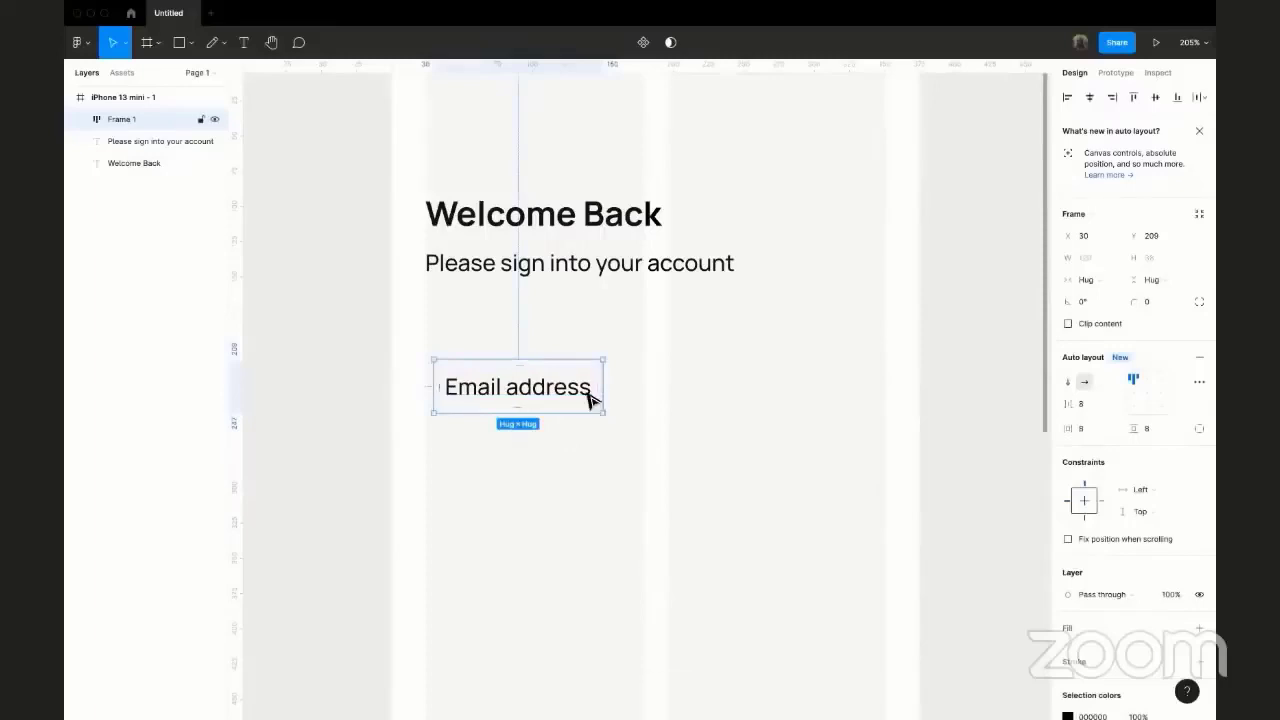
key("super+z")
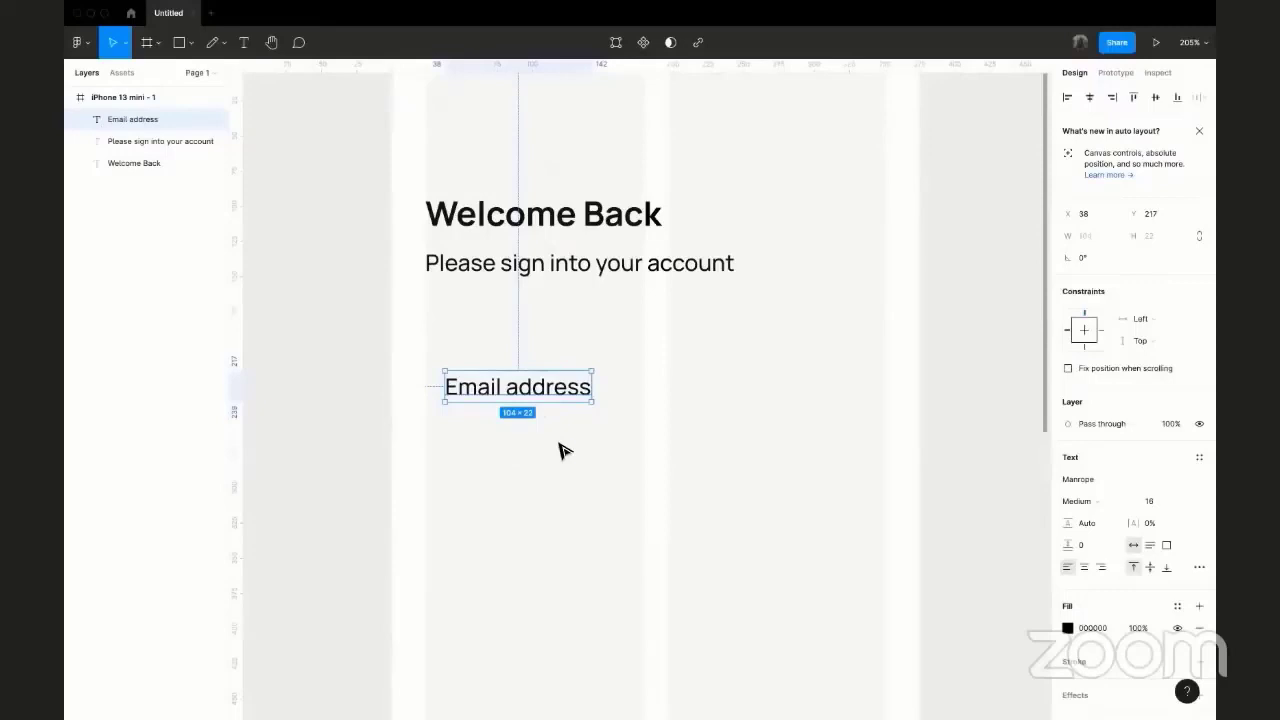
key("shift+a")
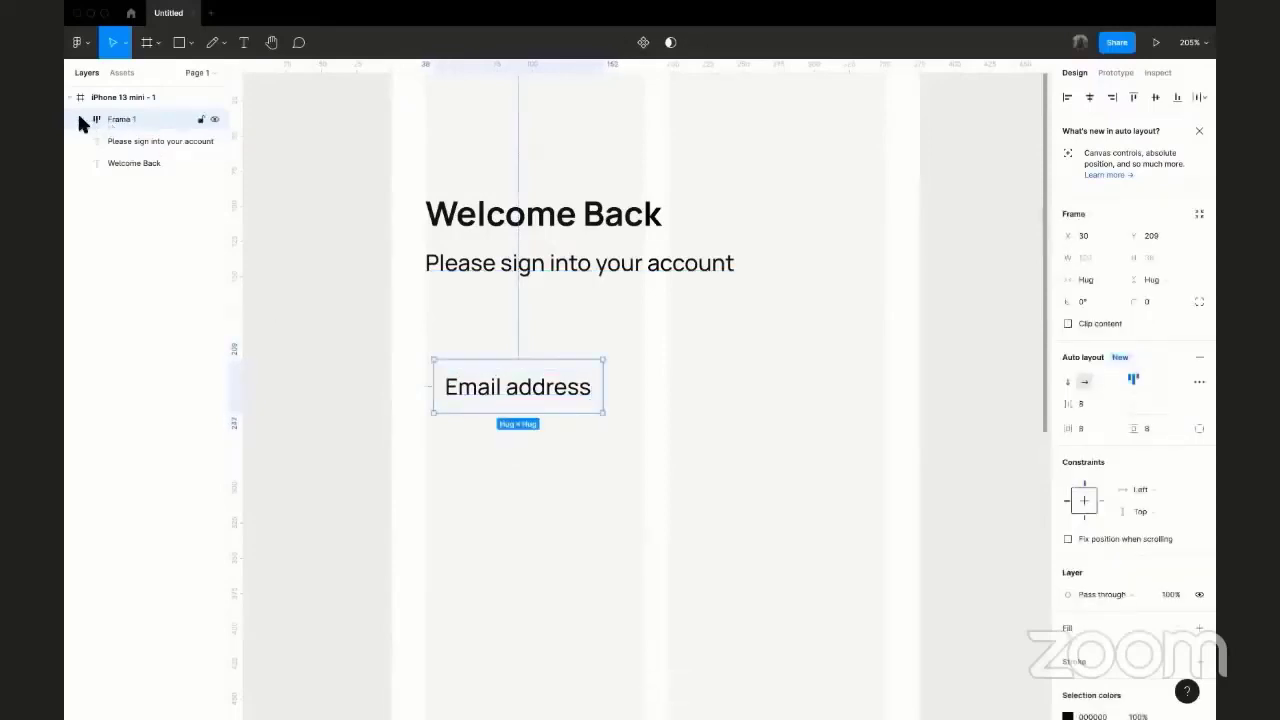
left_click(81, 119)
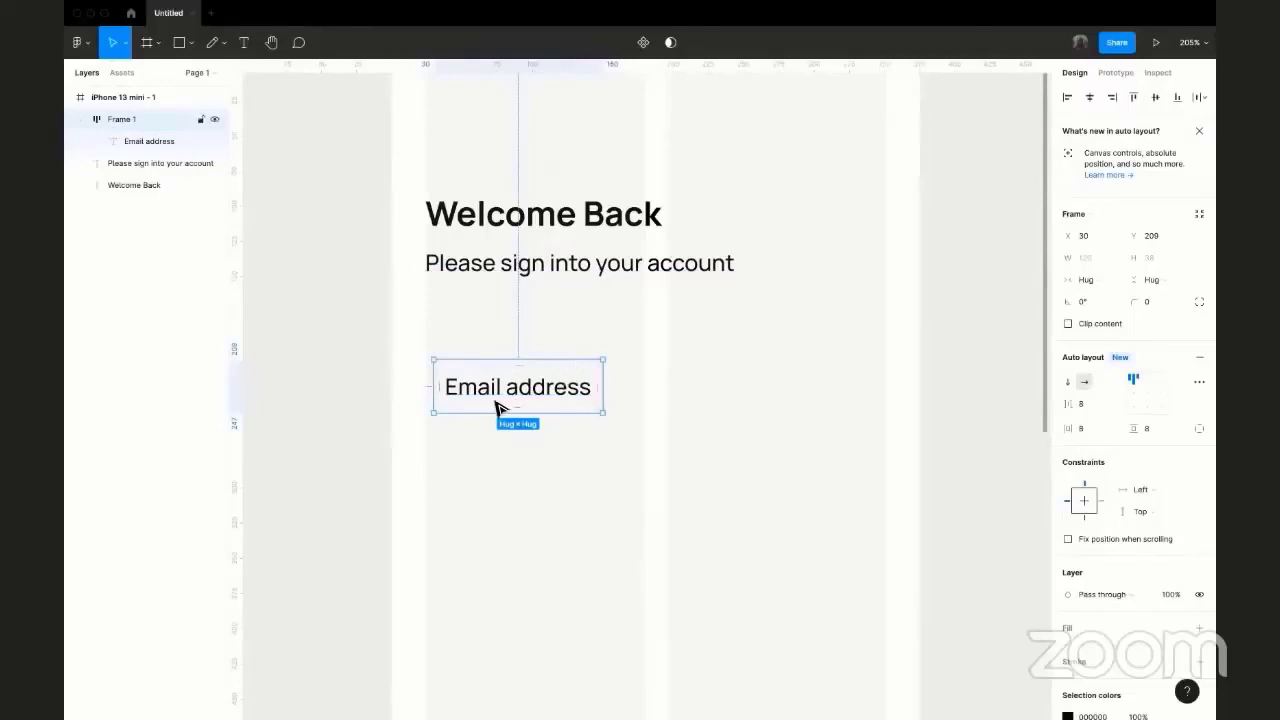
- Move the "Email address" frame to X 24, Y 193 and widen it to 327 across both grid columns
left_click_drag(508, 386, 502, 368)
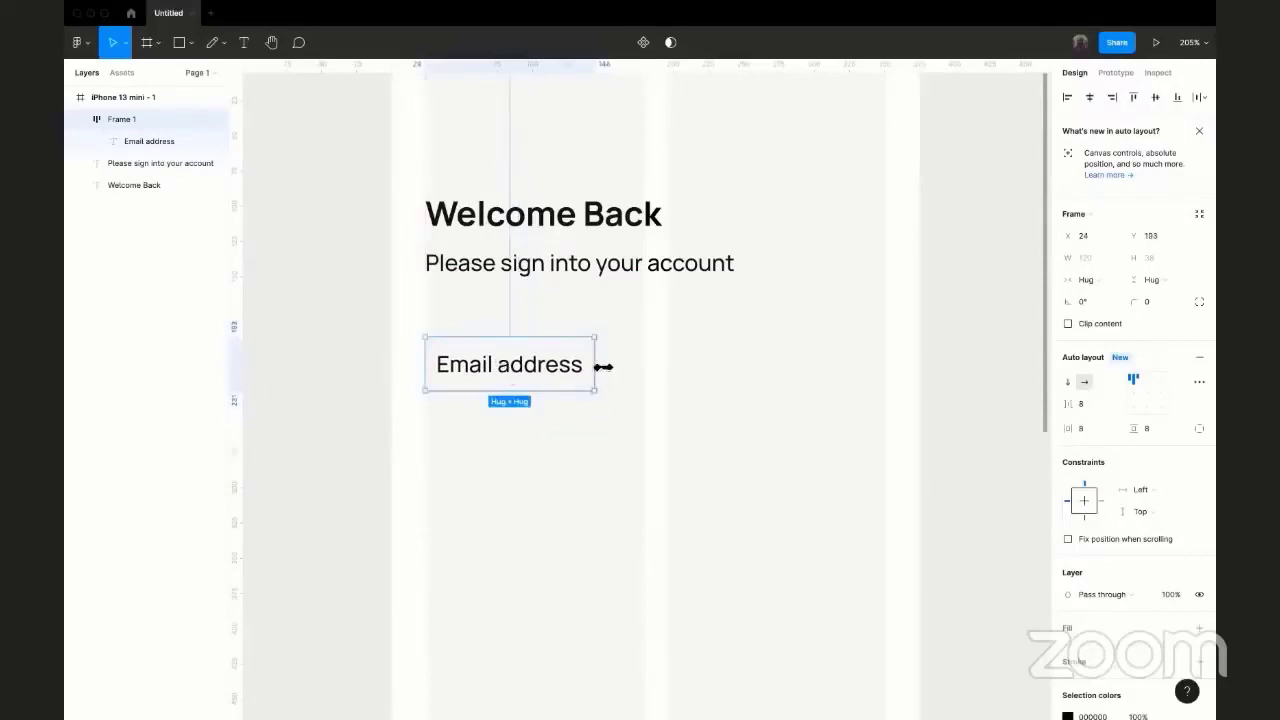
left_click_drag(607, 363, 889, 352)
- Add a solid fill to the "Email address" frame and set its color to EFDBDB
scroll(1190, 580, "down", 2)
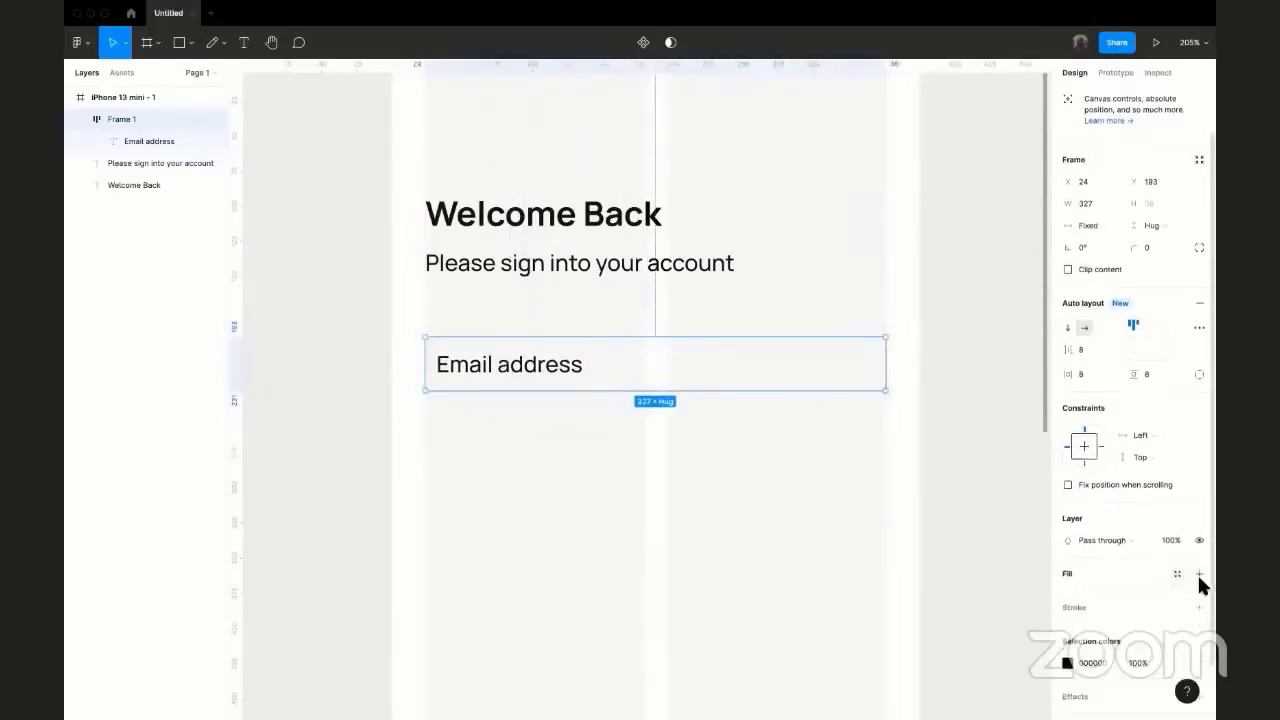
scroll(571, 411, "right", 1)
scroll(571, 411, "down", 1)
scroll(573, 411, "down", 1)
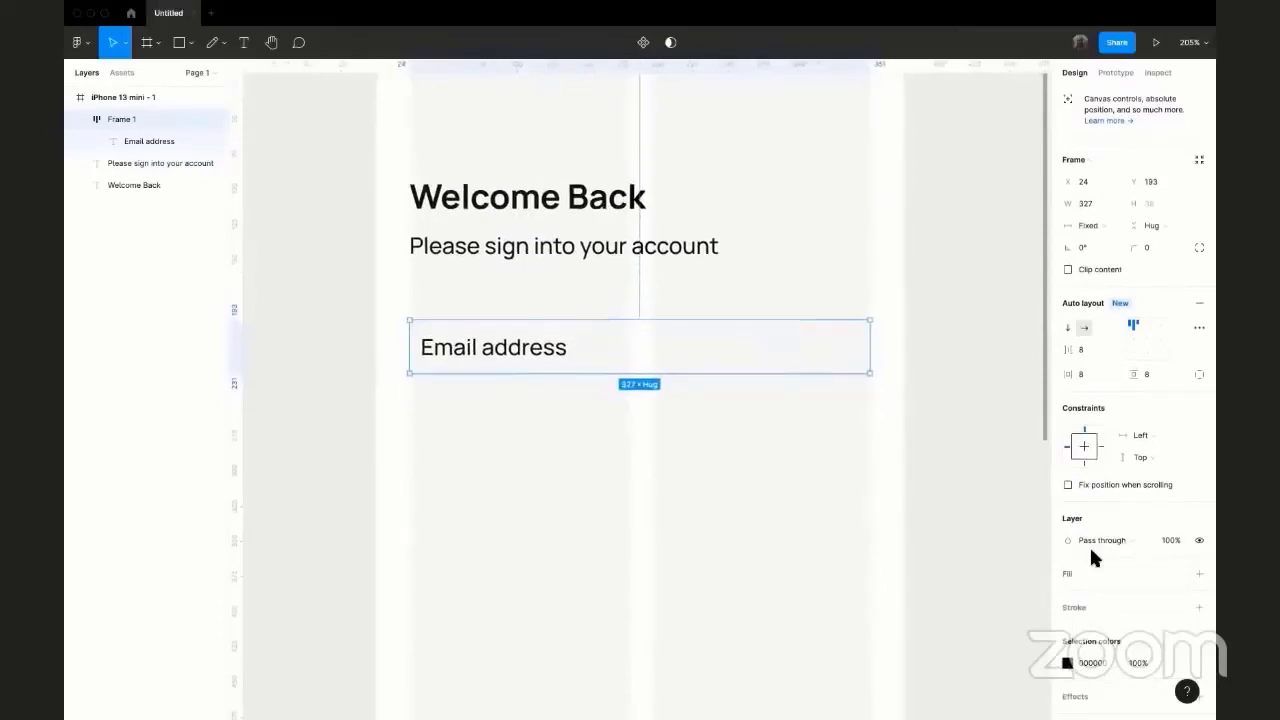
scroll(1171, 463, "down", 2)
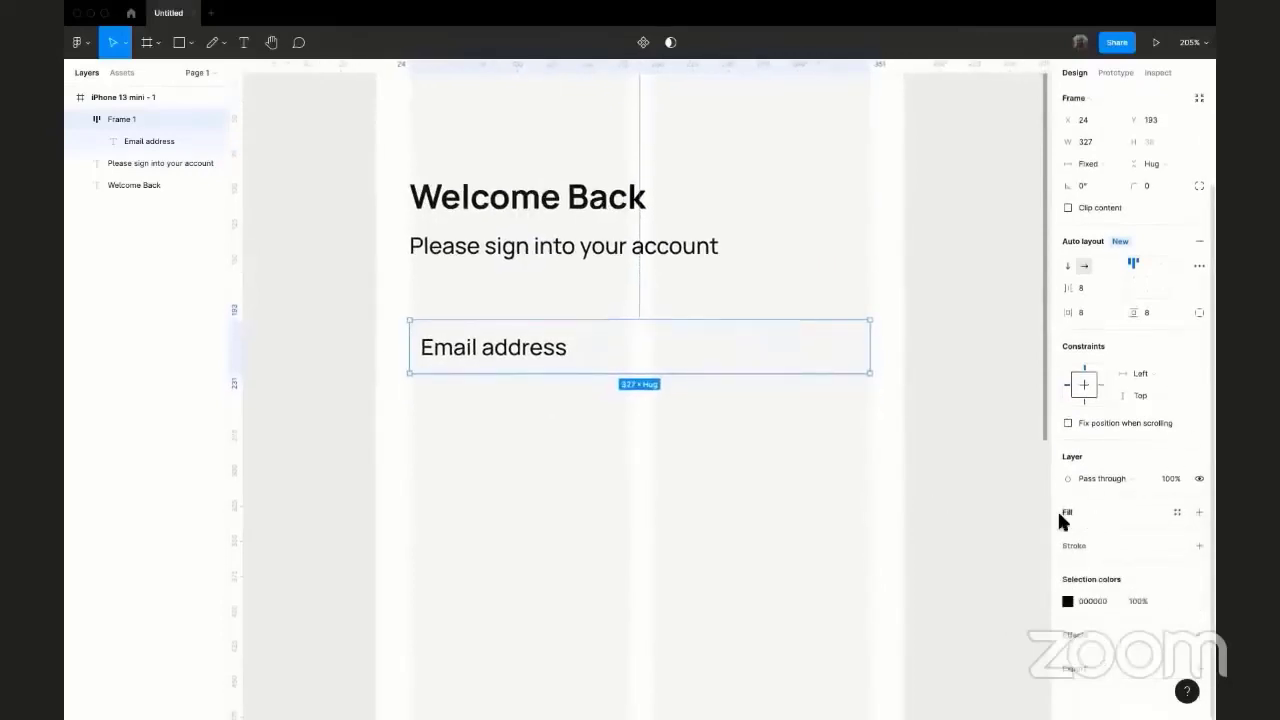
left_click(1200, 513)
scroll(1185, 500, "down", 1)
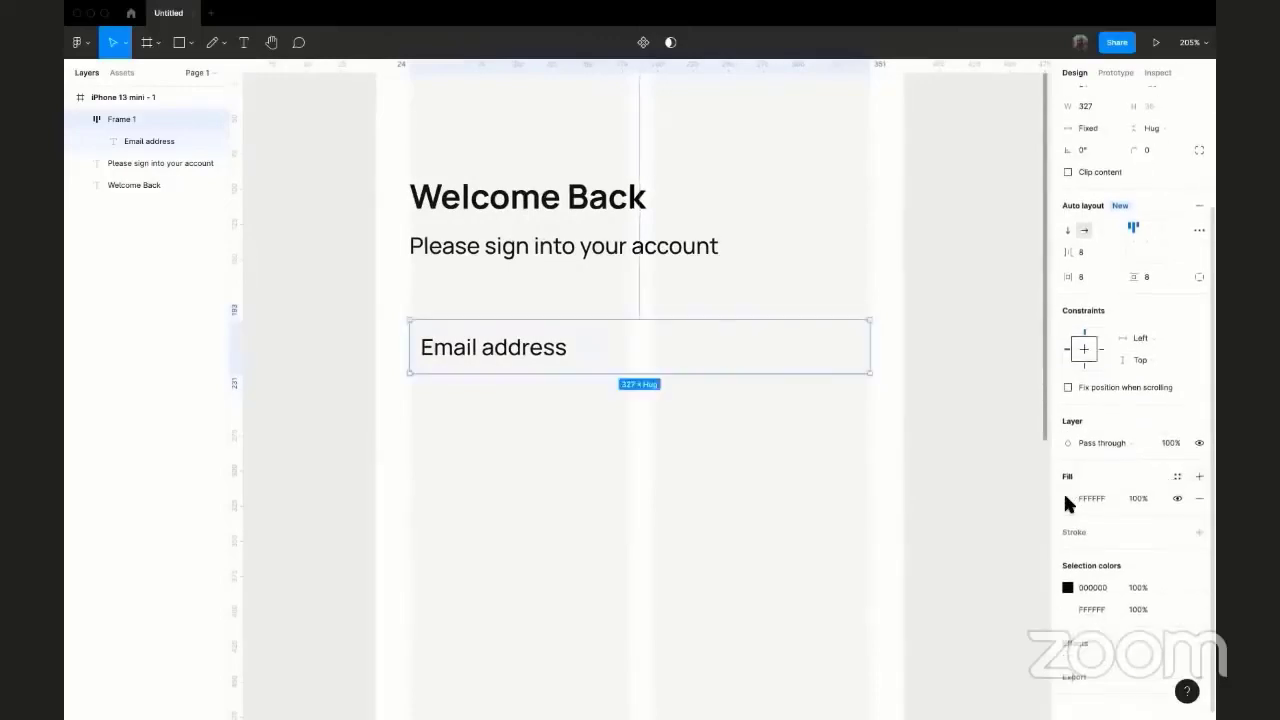
left_click(1067, 497)
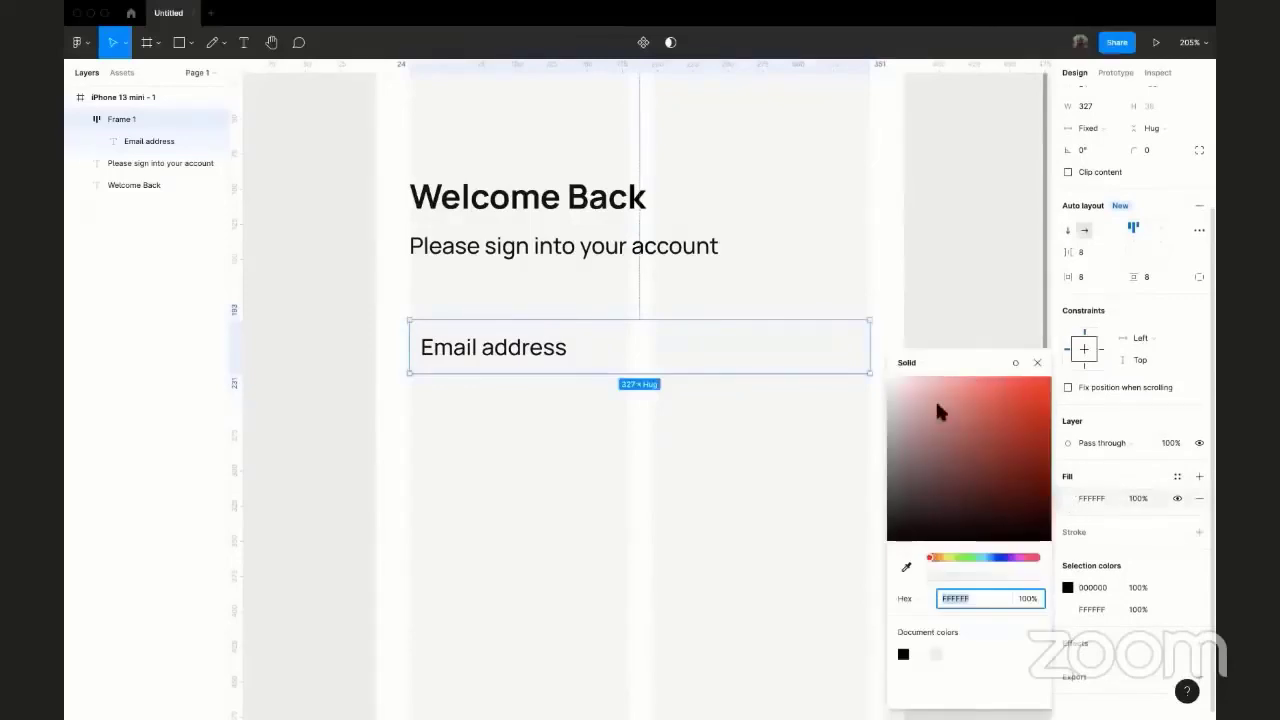
type("EFDBDB")
key("Return")
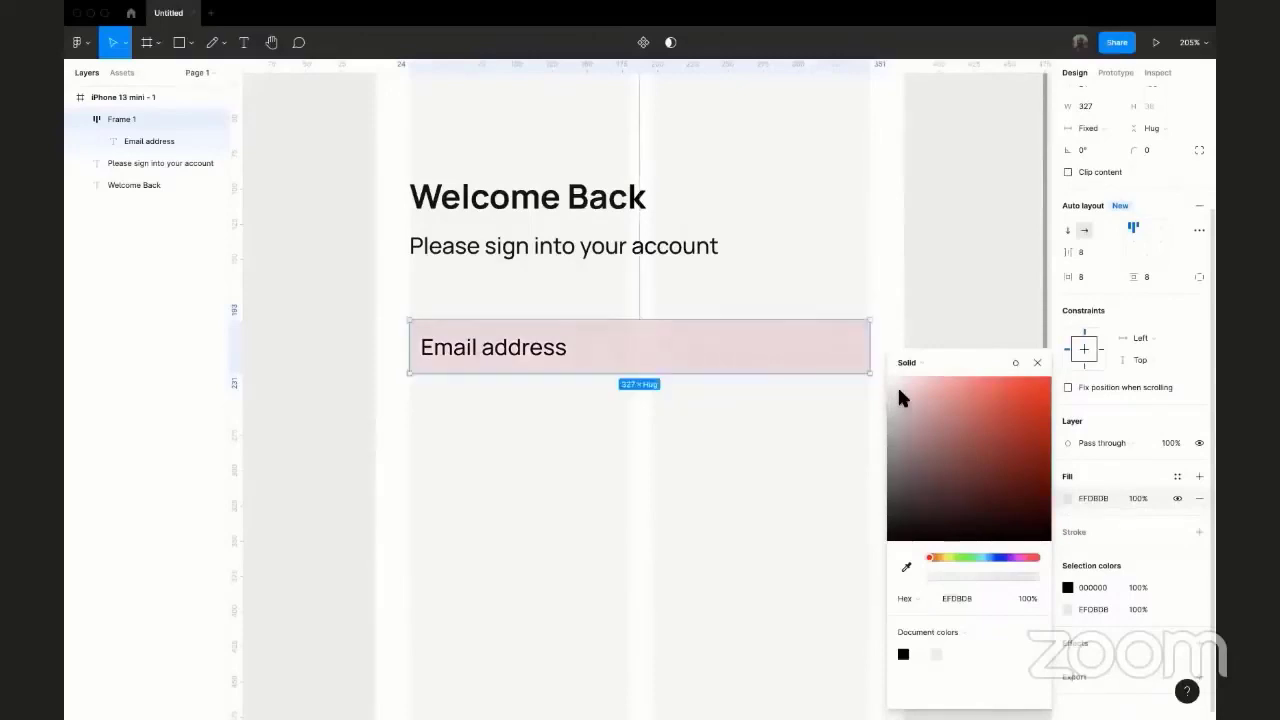
- Change the "Email address" frame's fill to the neutral light grey EEEEEE
left_click_drag(899, 386, 886, 391)
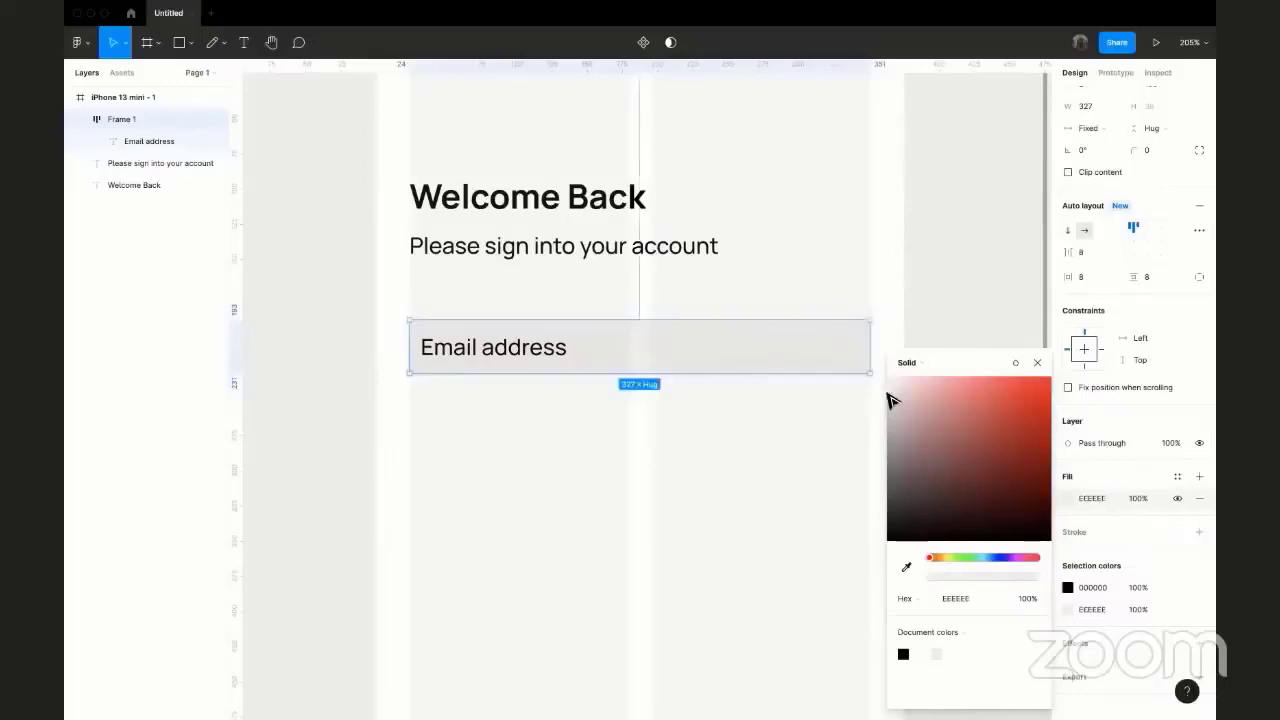
left_click(1037, 362)
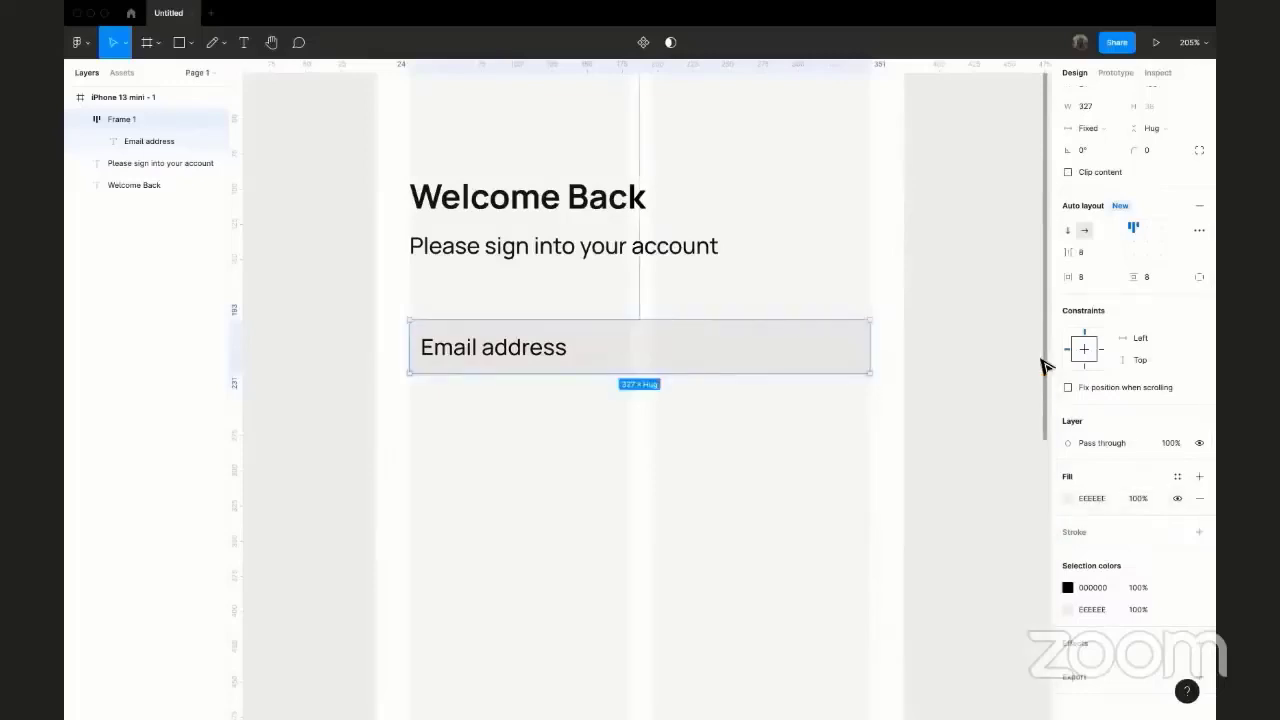
- Resize the "Email address" frame to a fixed height of 48, with its upper edge at Y 188
scroll(523, 363, "up", 5)
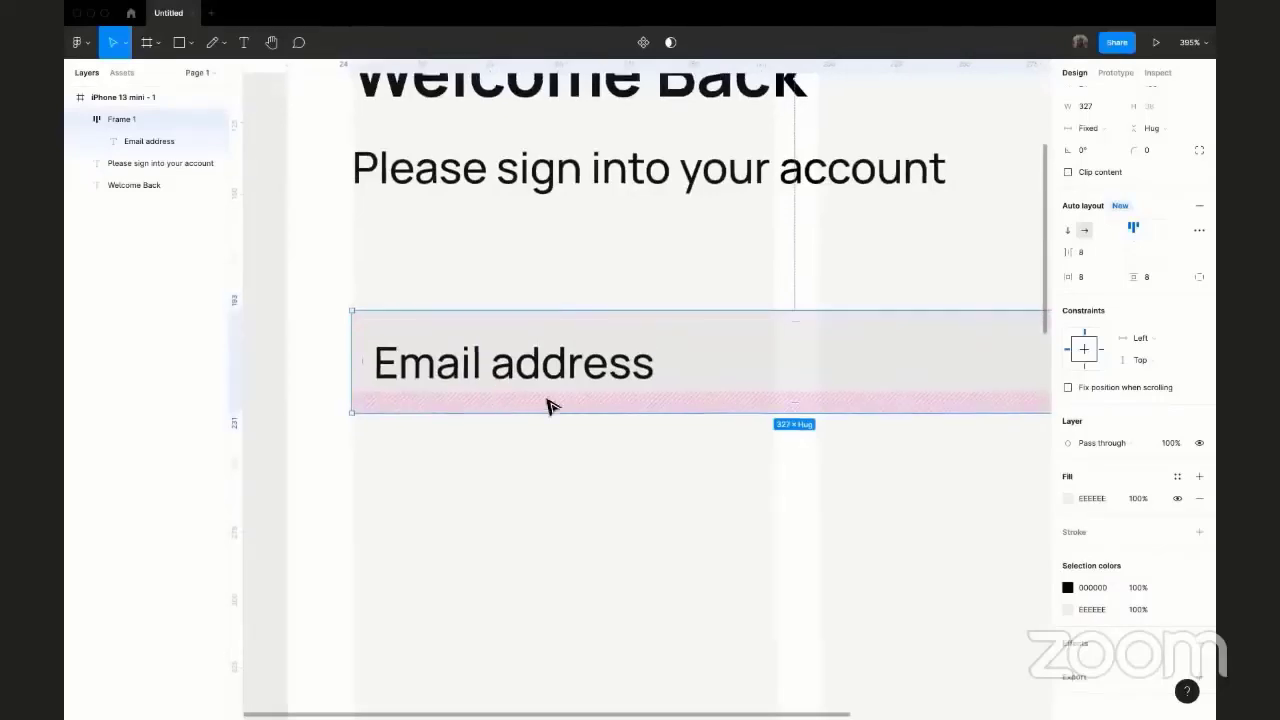
scroll(506, 402, "down", 3)
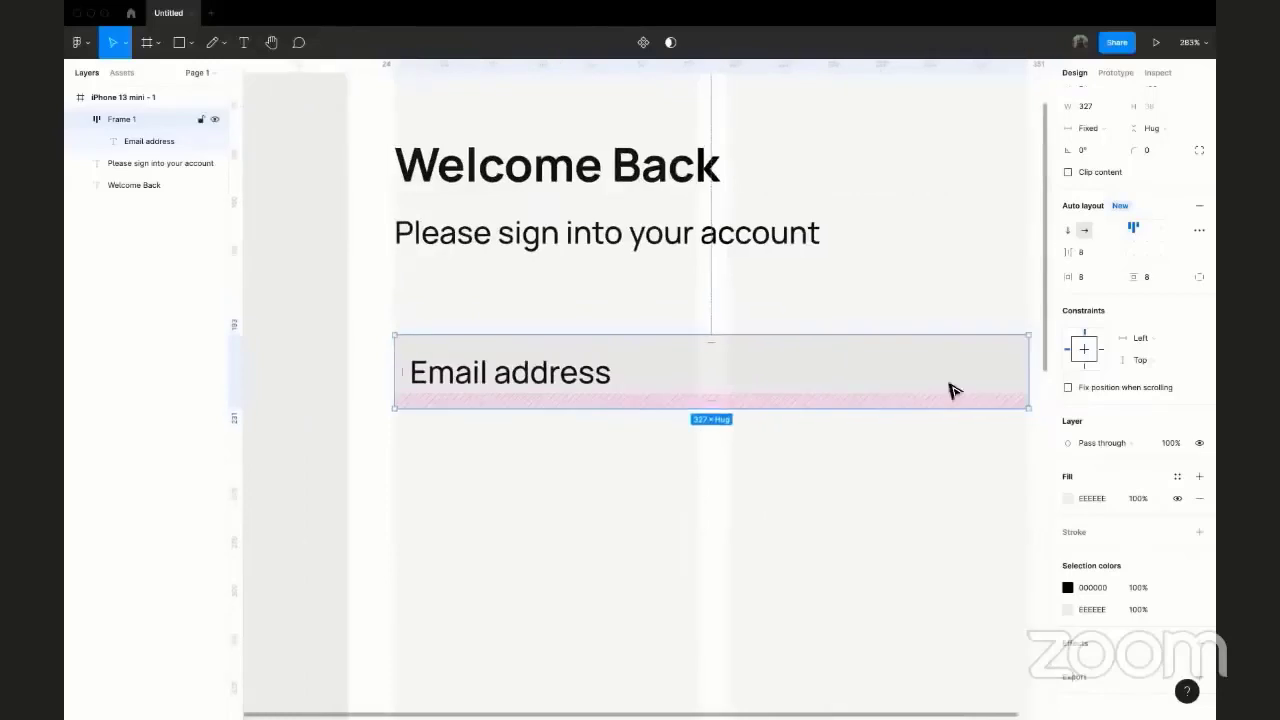
left_click(1151, 273)
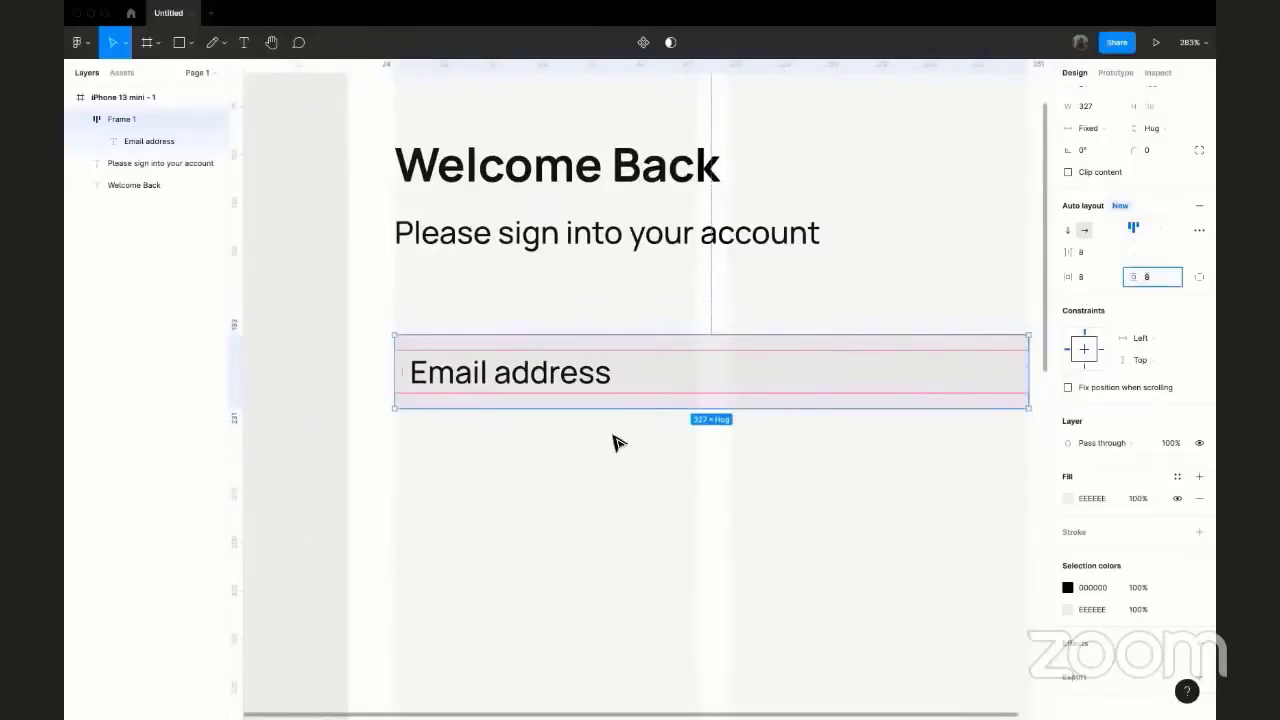
left_click(648, 510)
left_click(670, 392)
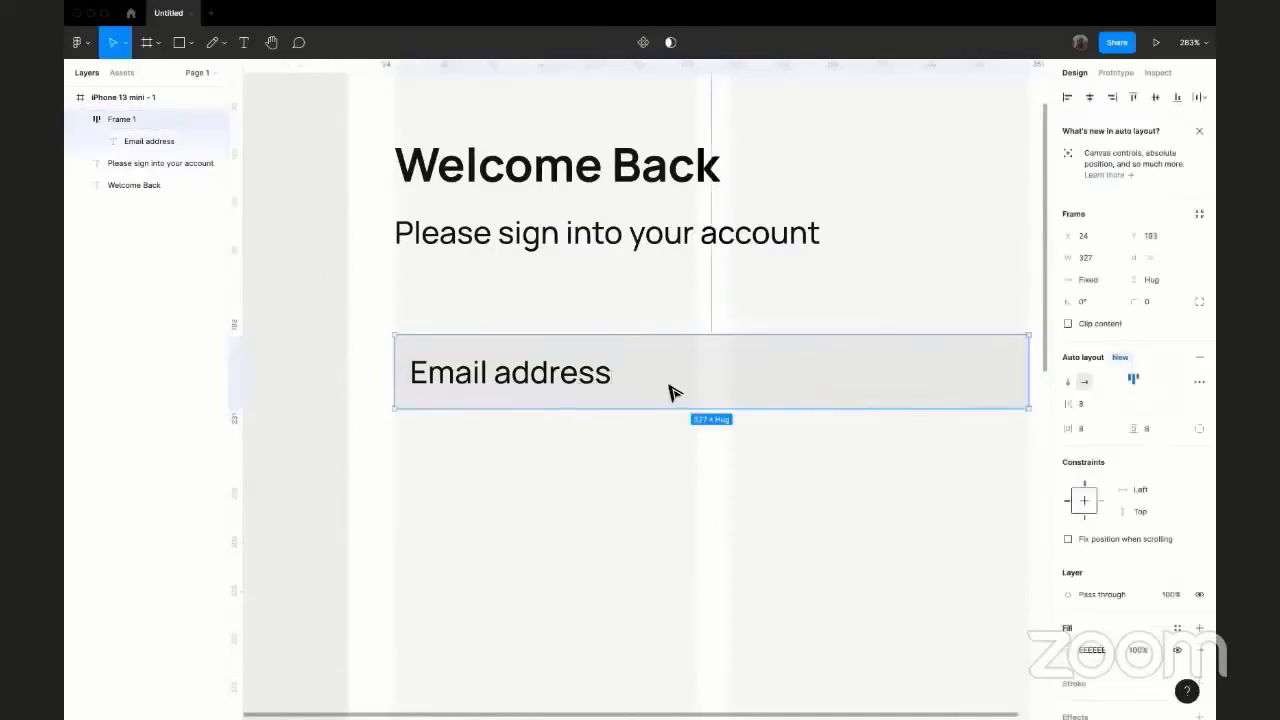
scroll(670, 392, "right", 2)
scroll(674, 349, "right", 2)
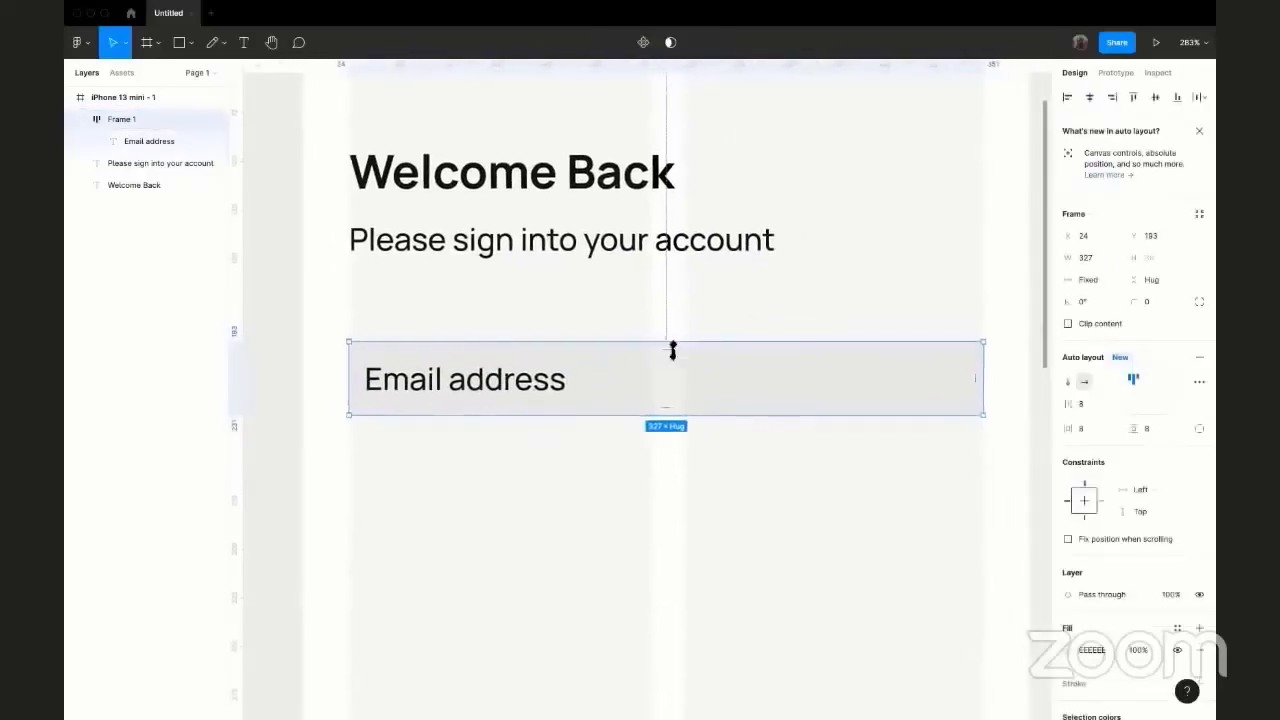
left_click_drag(673, 343, 675, 339)
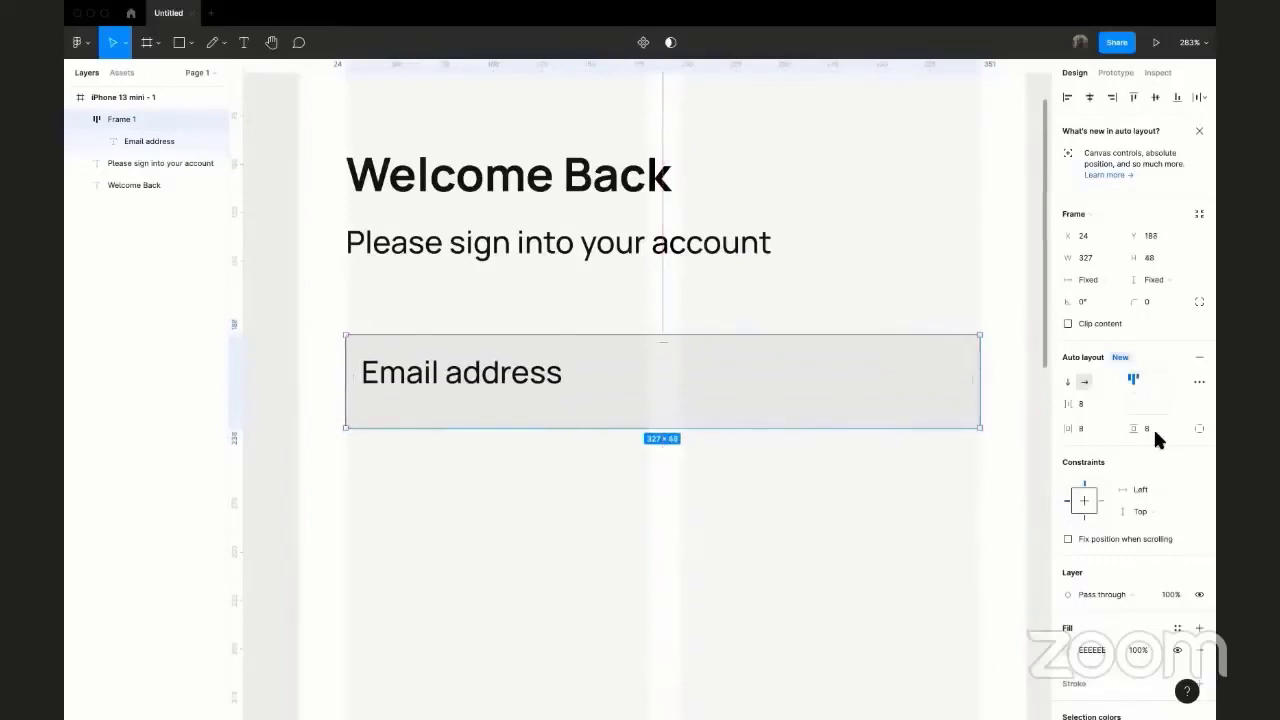
- Align the auto layout content of the "Email address" frame to the left and vertically centered
left_click(1147, 393)
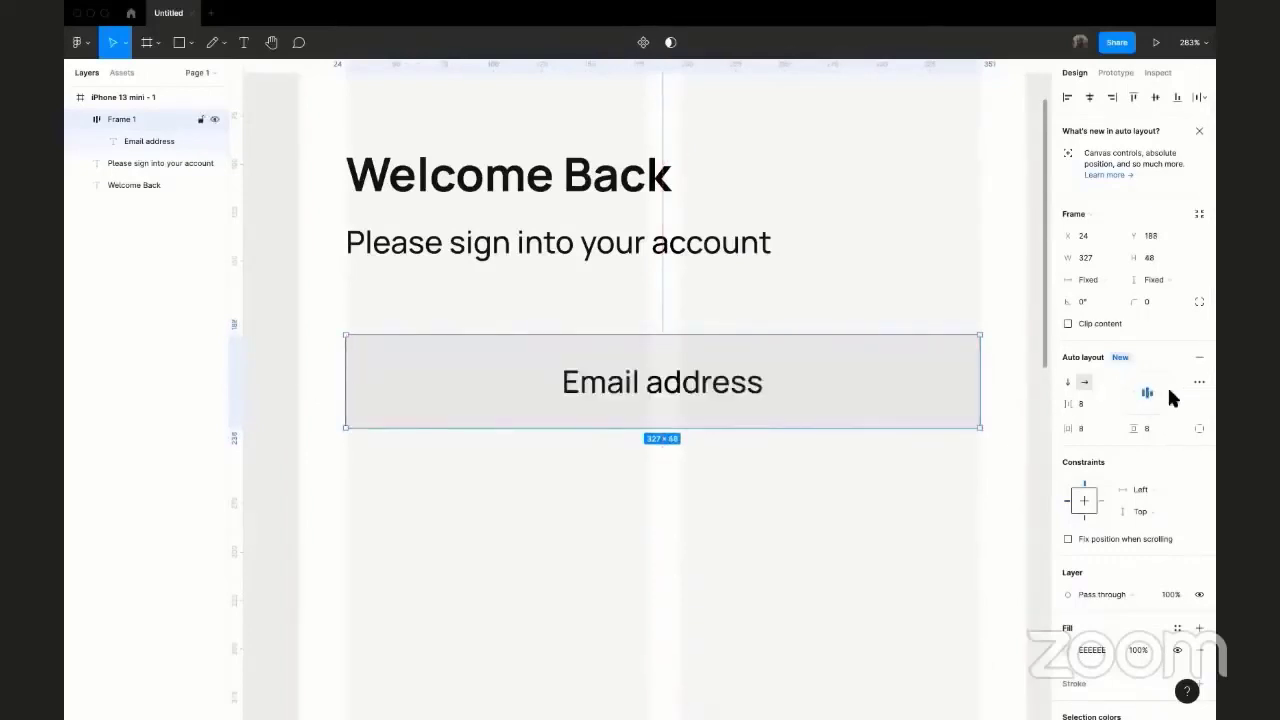
left_click(1129, 394)
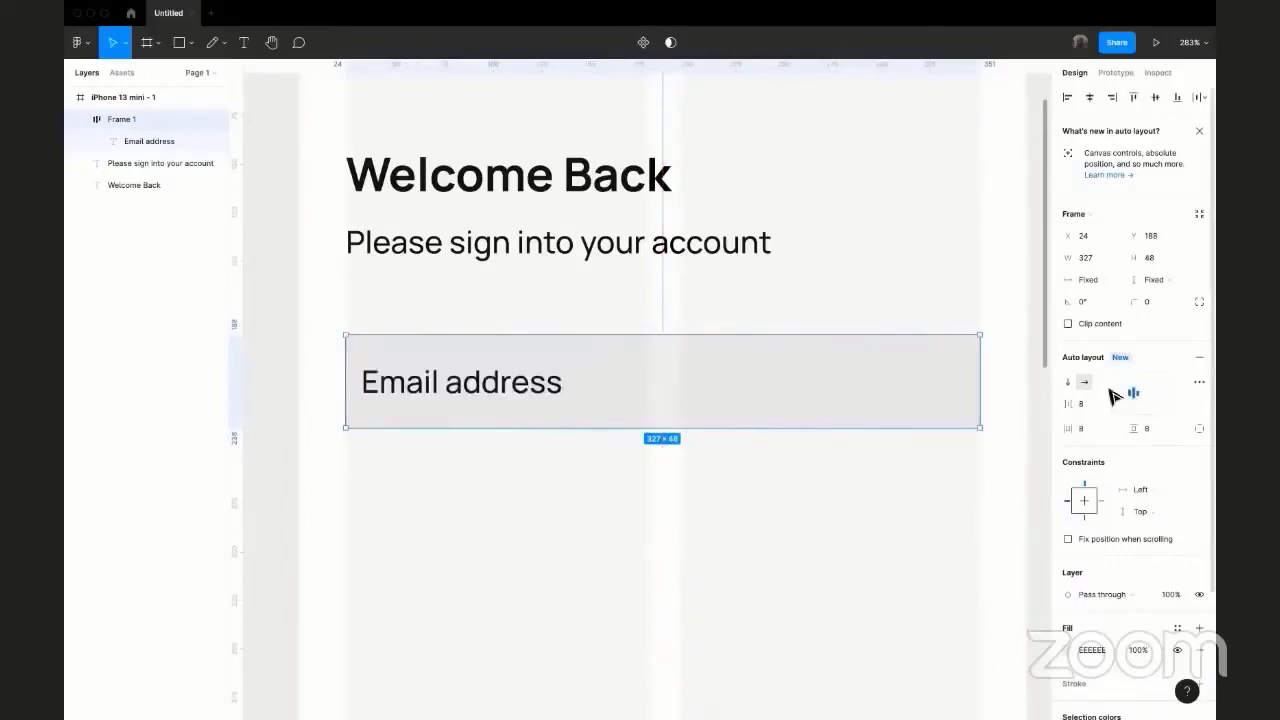
left_click(736, 527)
- Set the font size of the "Email address" text inside the field to 12
left_click(497, 368)
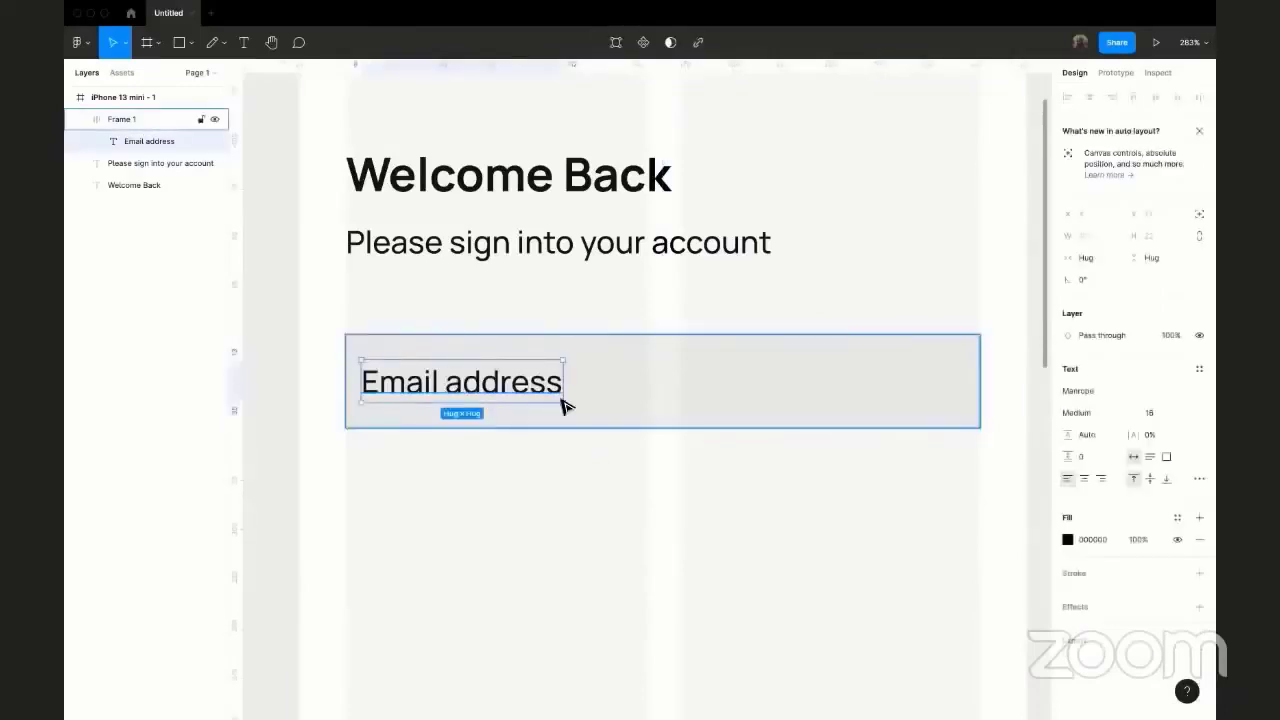
left_click(1151, 412)
key("Down")
key("Down")
key("Down")
key("Down")
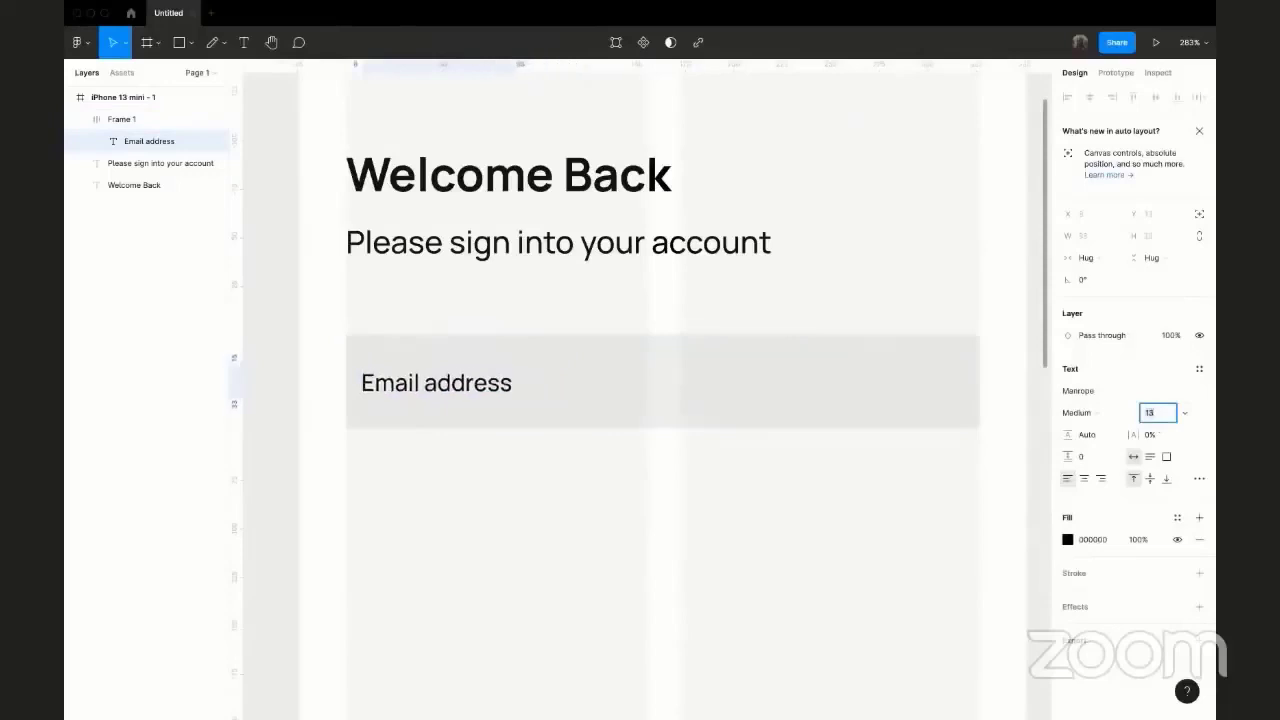
key("Down")
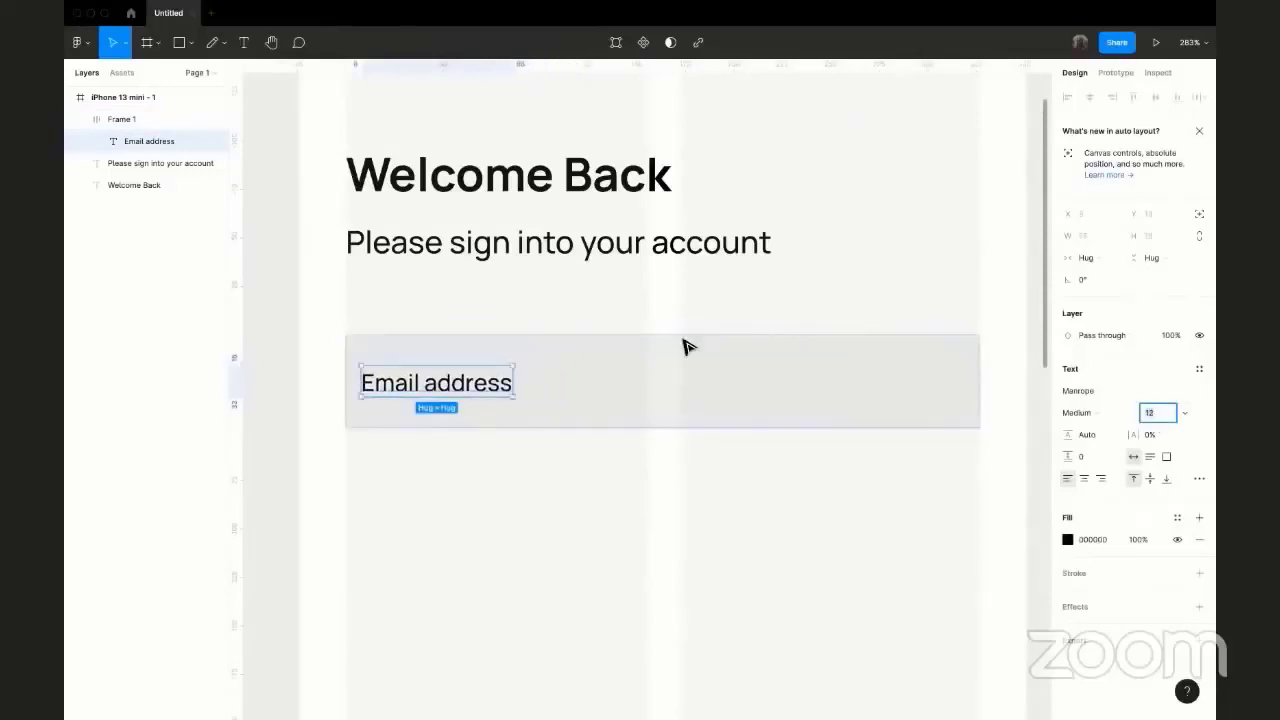
left_click(615, 504)
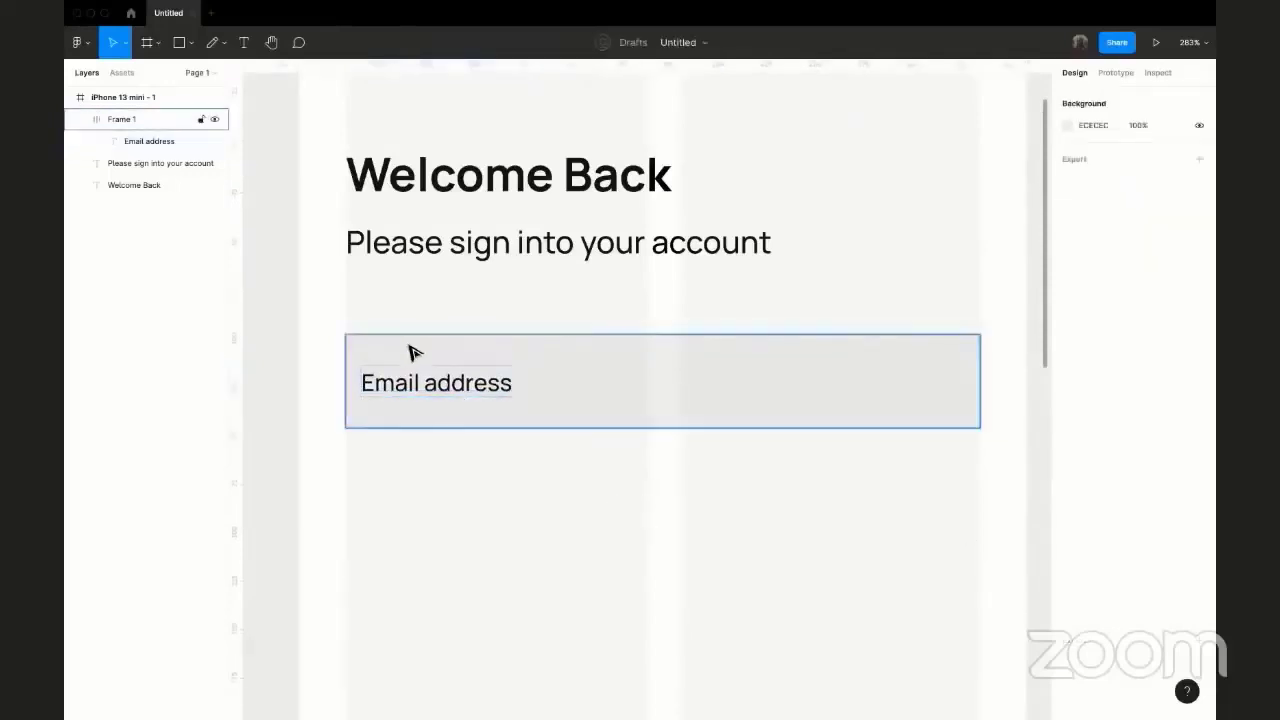
- Recolor the "Email address" text from black to a medium grey so it reads as placeholder text
left_click(423, 380)
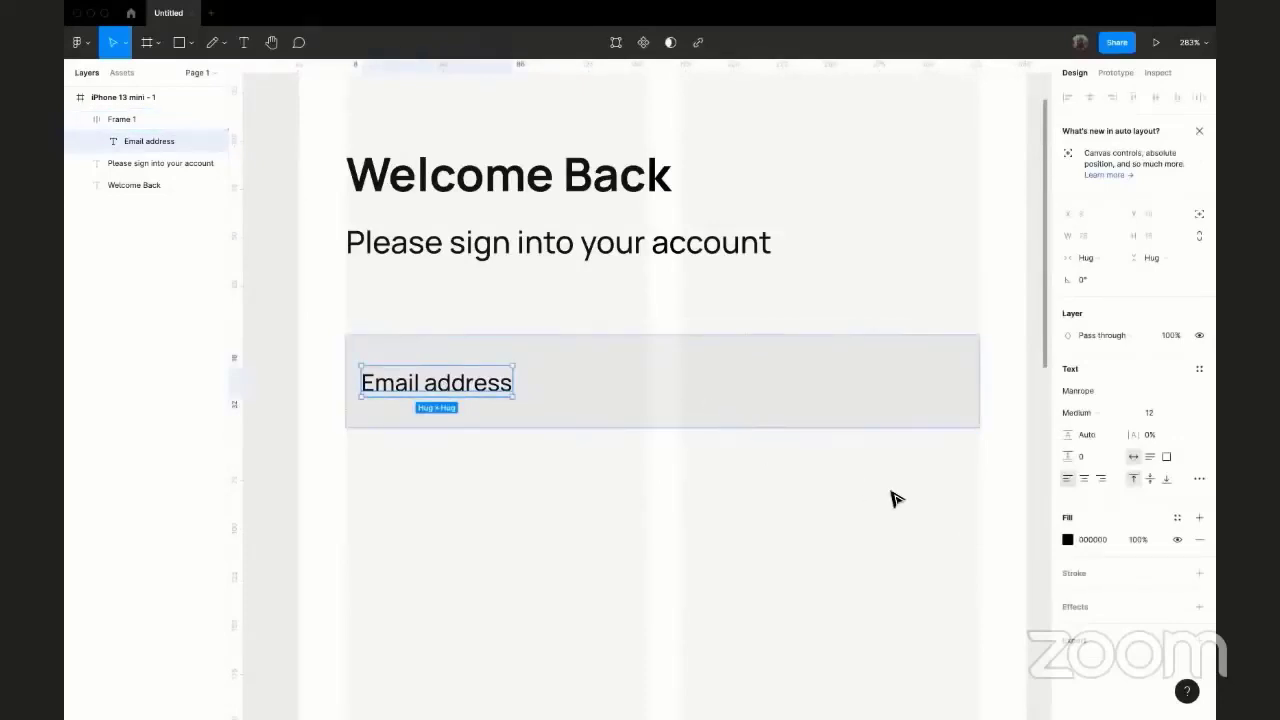
left_click(1067, 540)
left_click_drag(925, 425, 884, 474)
left_click(1037, 365)
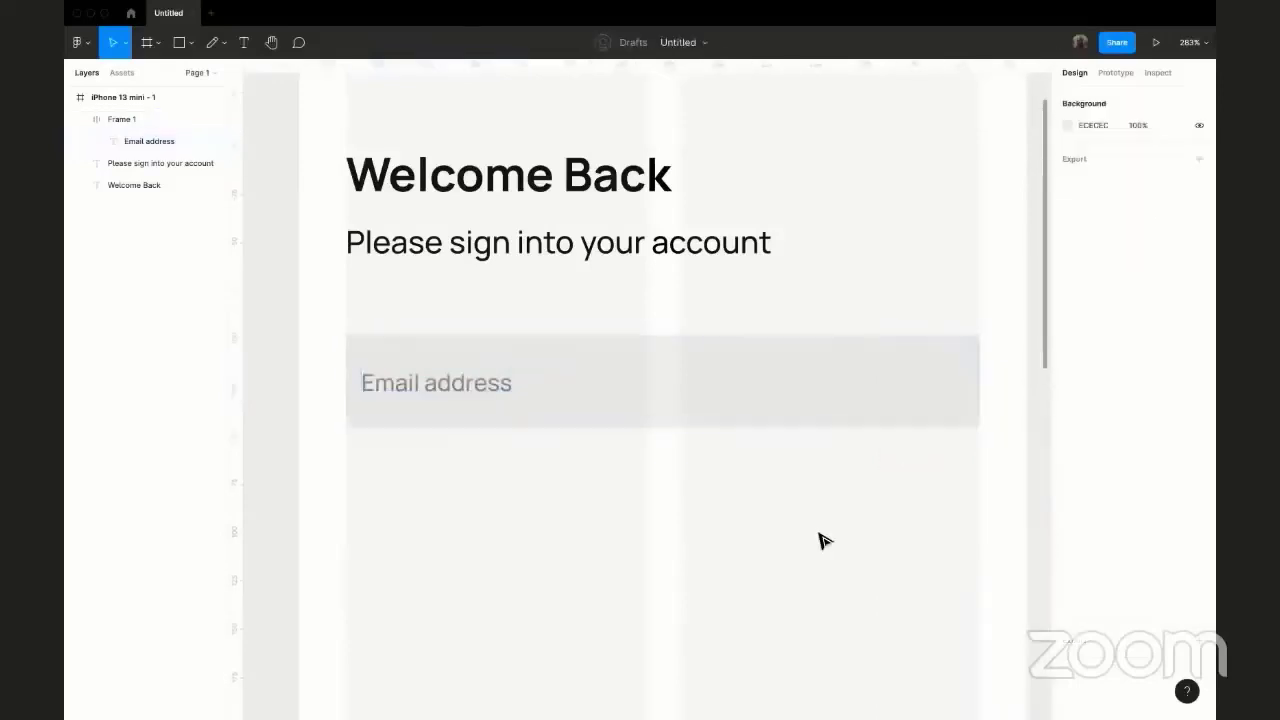